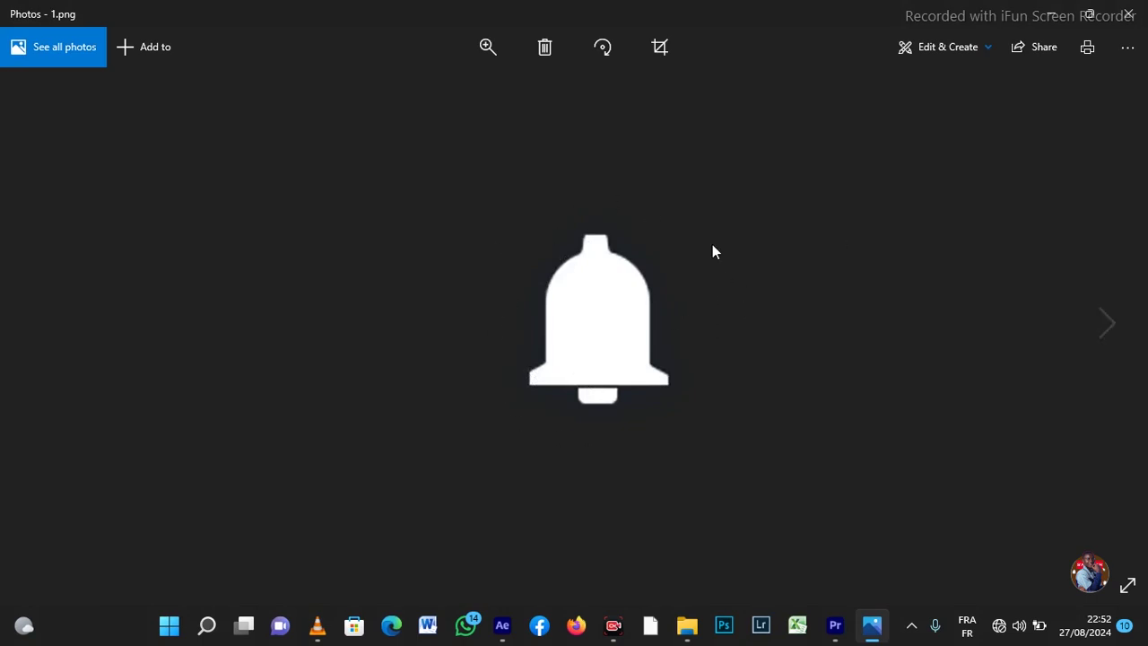
- View the images 1.png, 2.png and 3.png one after another, and close the photo viewer
left_click(1117, 337)
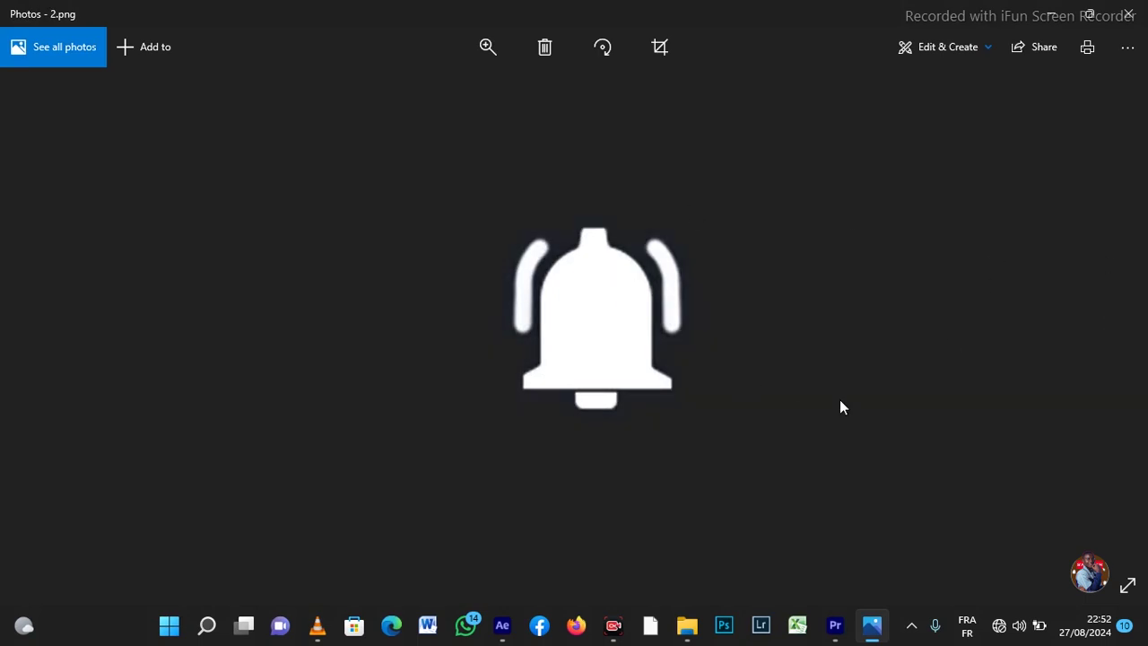
left_click(1115, 337)
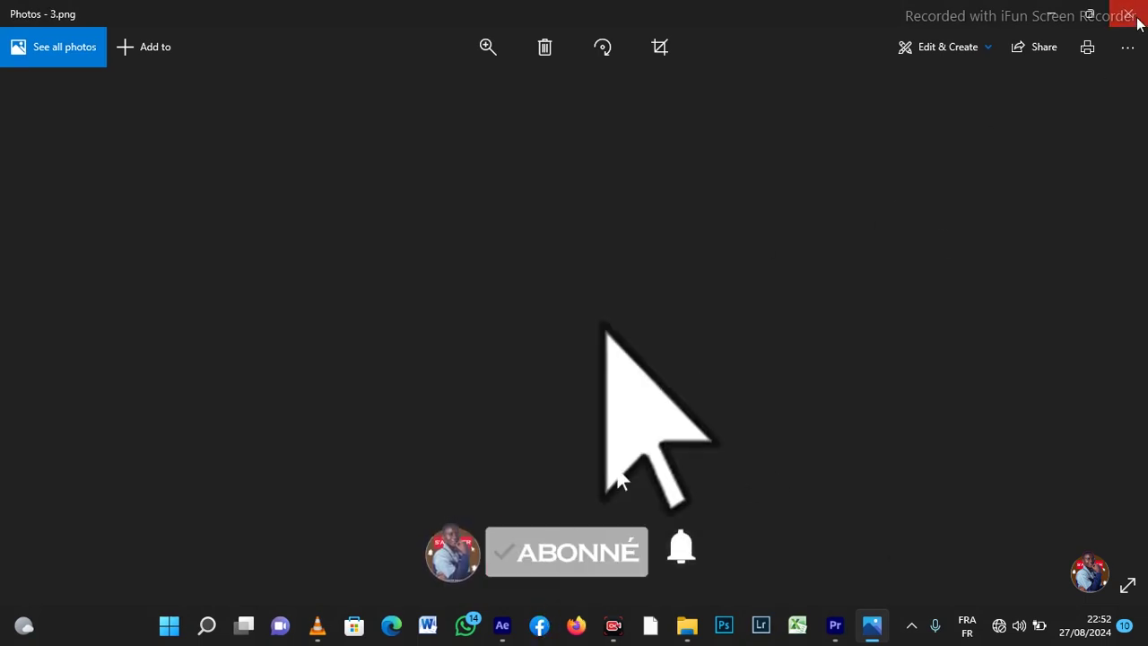
left_click(1128, 14)
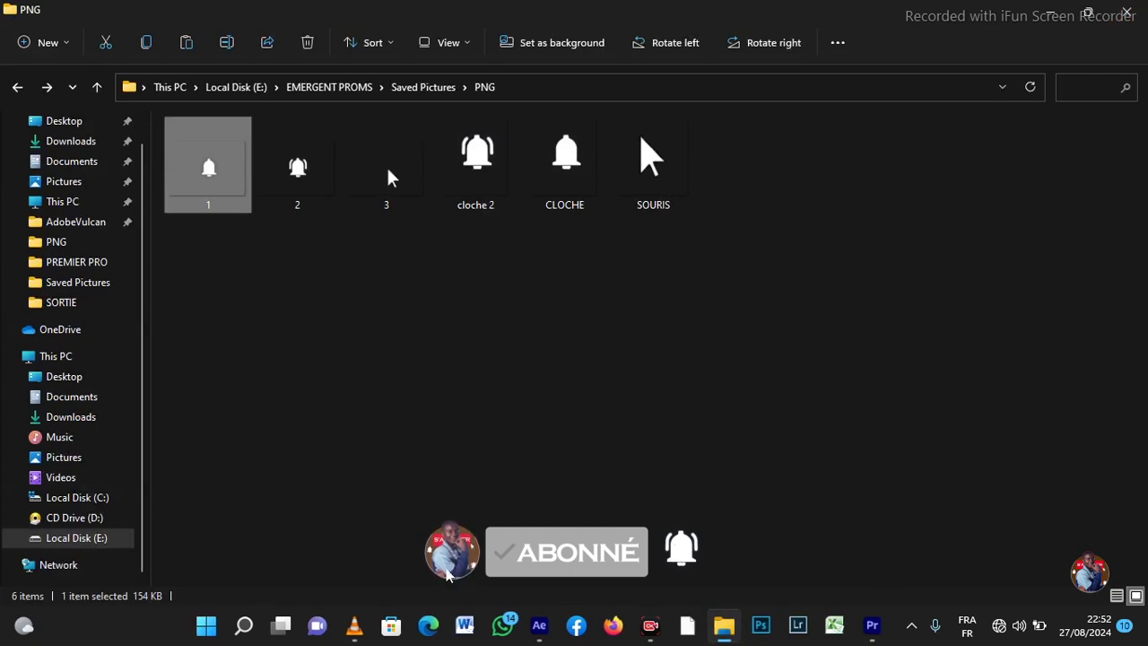
- Import the image files 1, 2 and 3 from the PNG folder into the After Effects project
left_click(539, 626)
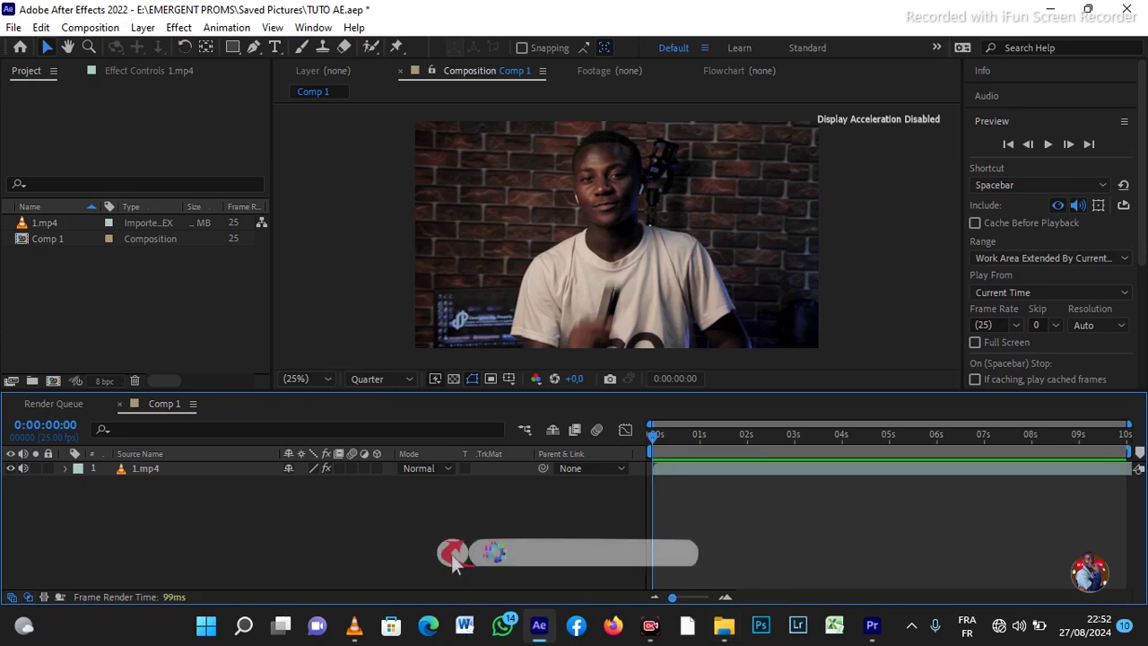
left_click(725, 627)
left_click_drag(355, 273, 191, 168)
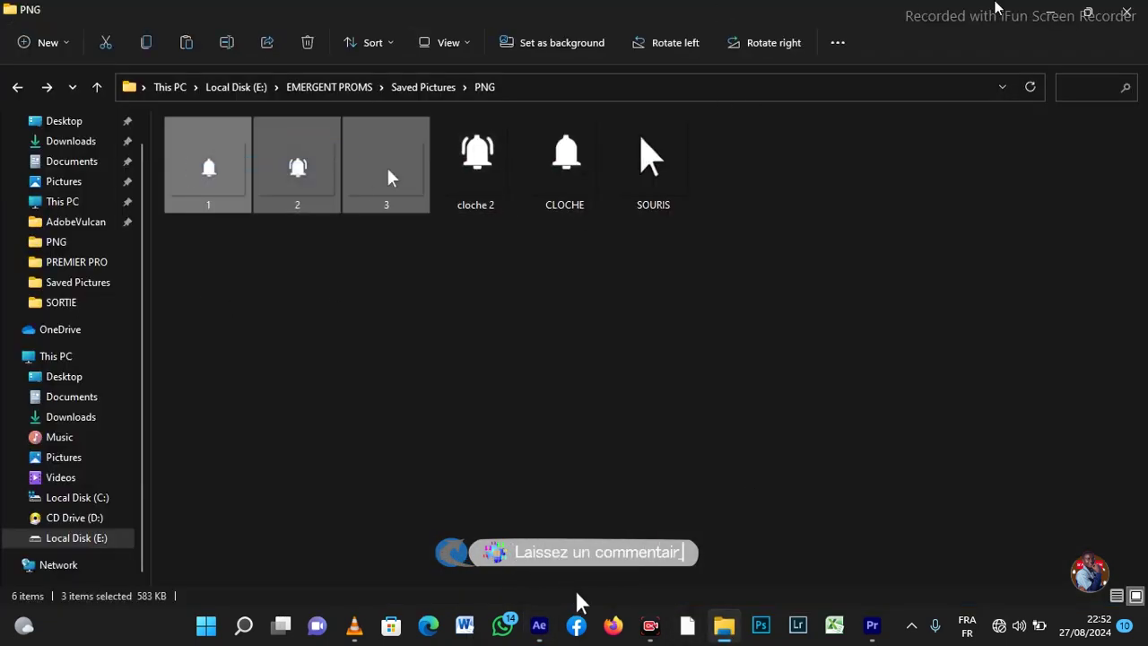
left_click(1087, 11)
left_click_drag(606, 201, 99, 270)
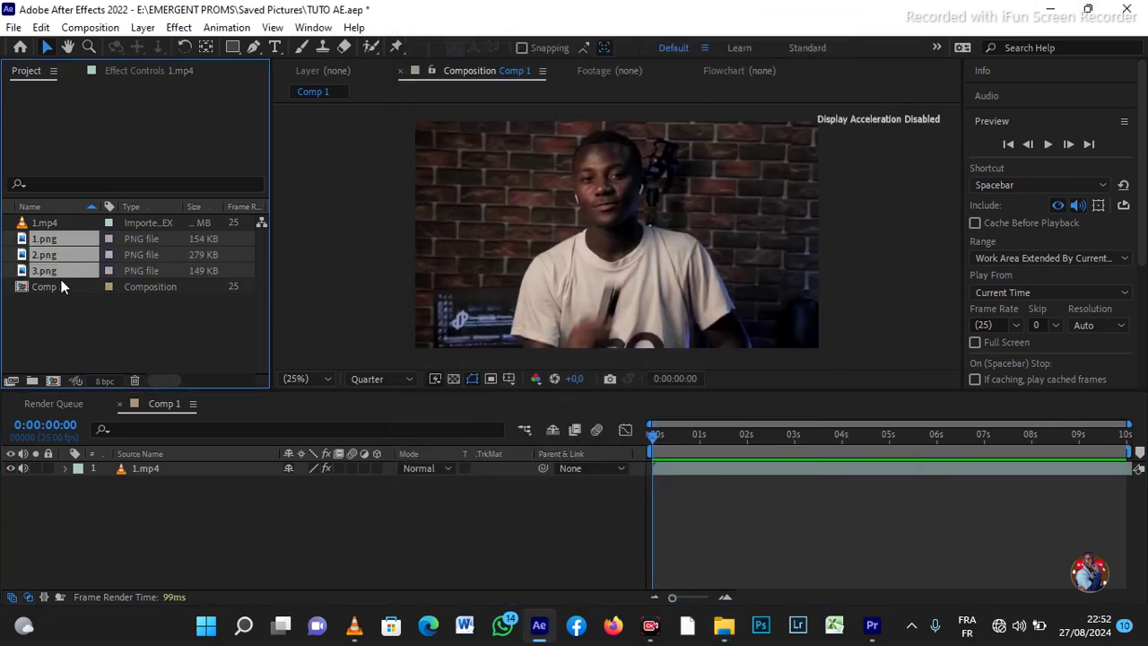
left_click(482, 492)
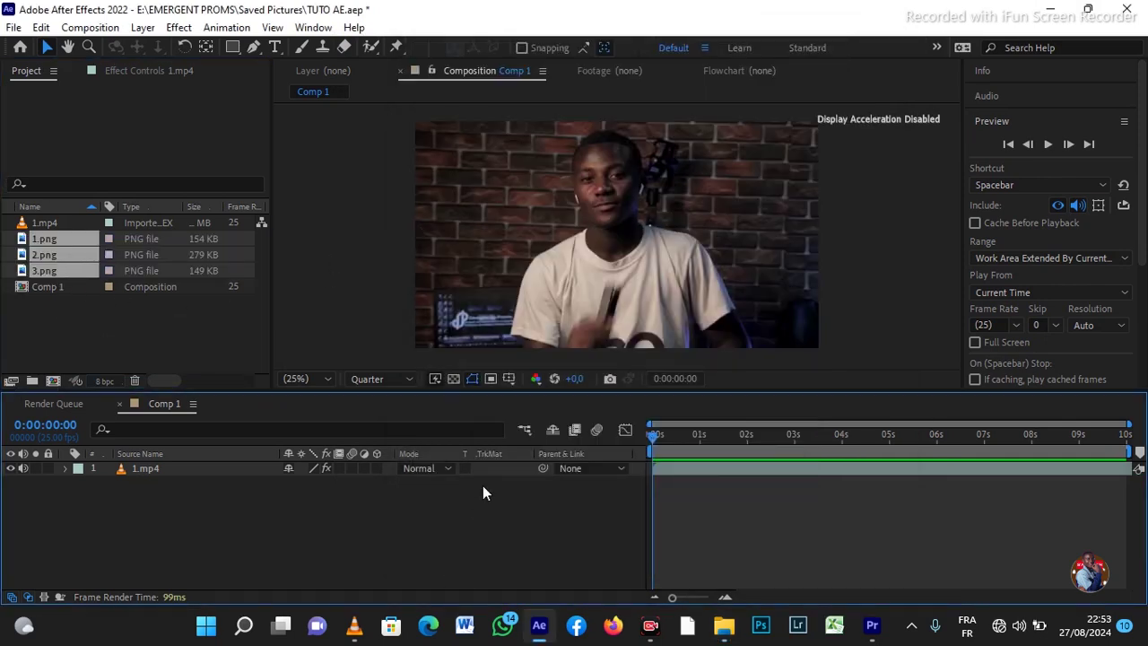
left_click(534, 237)
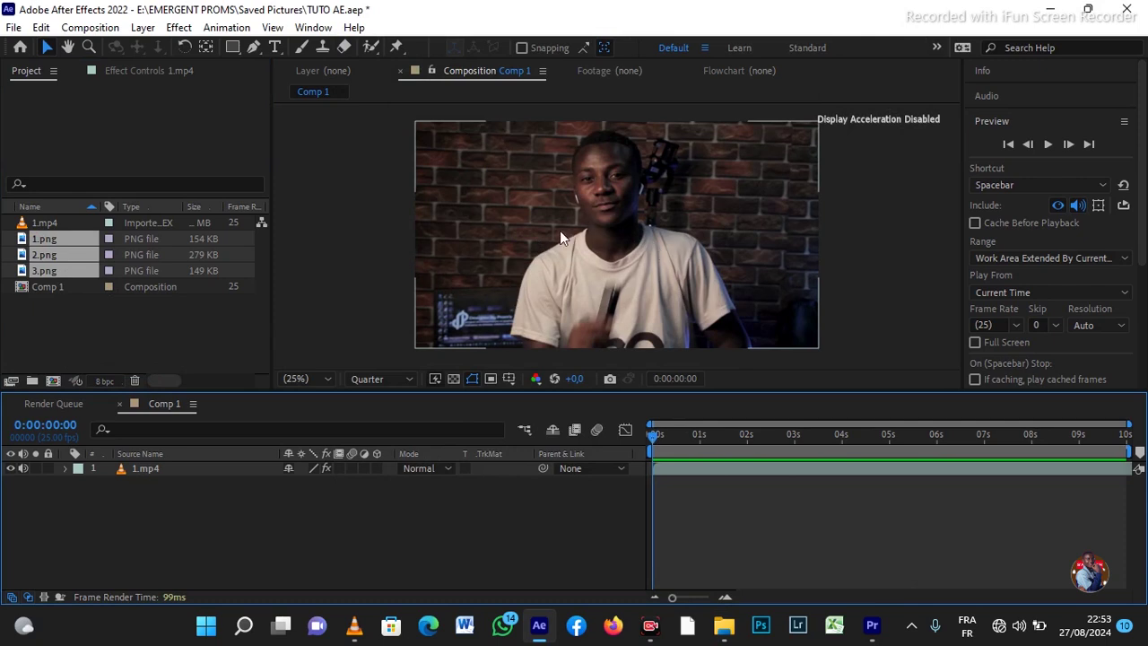
left_click(406, 535)
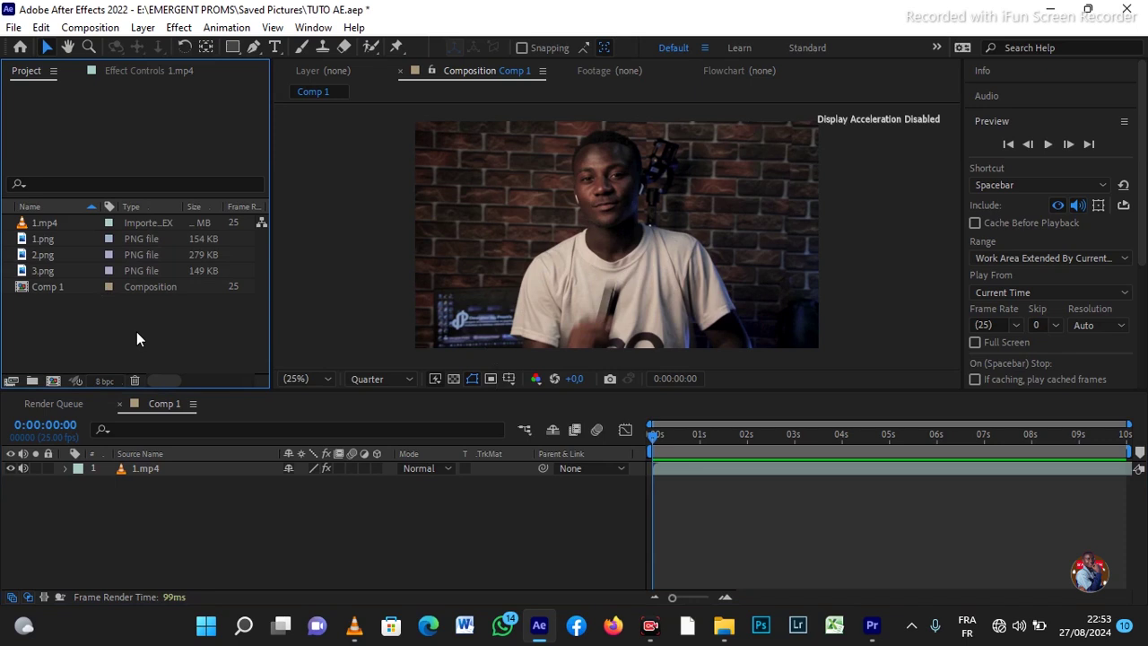
- Add 1.png and 2.png to Comp 1 above the video layer, starting both at 0:00:00:00
left_click(43, 240)
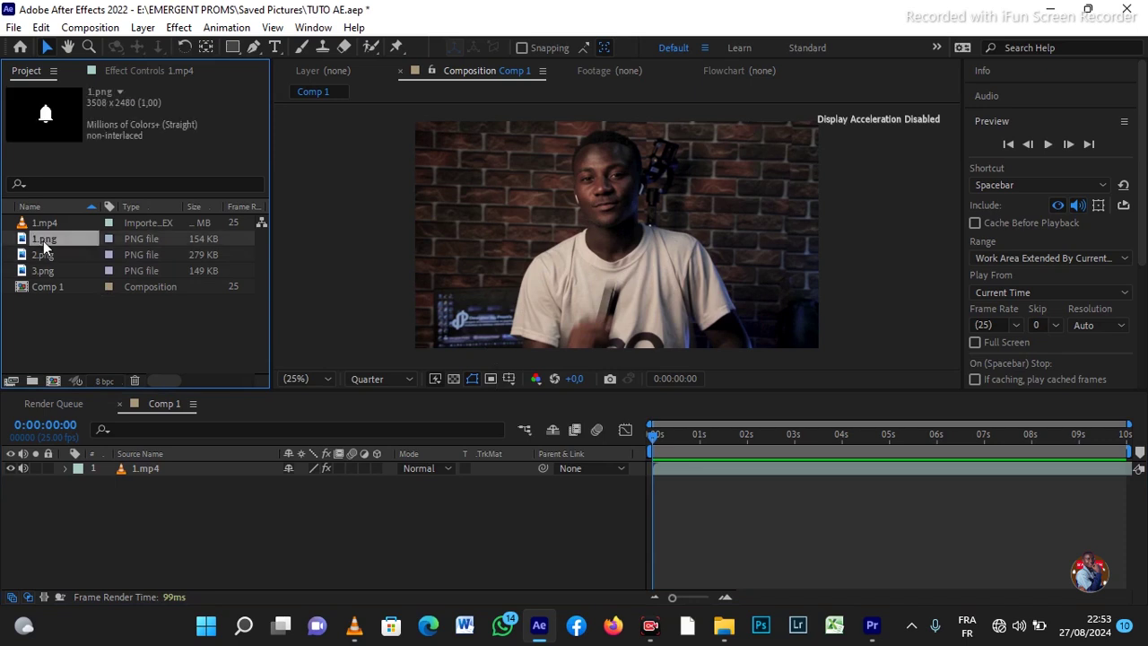
left_click(42, 251, "shift")
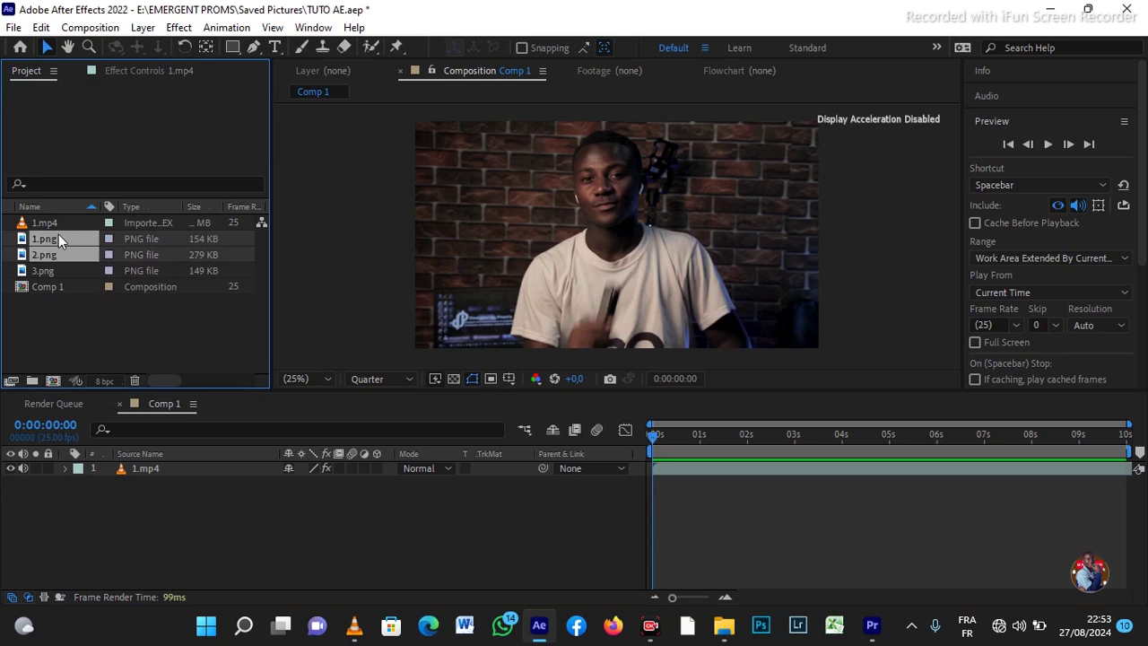
left_click_drag(59, 233, 703, 462)
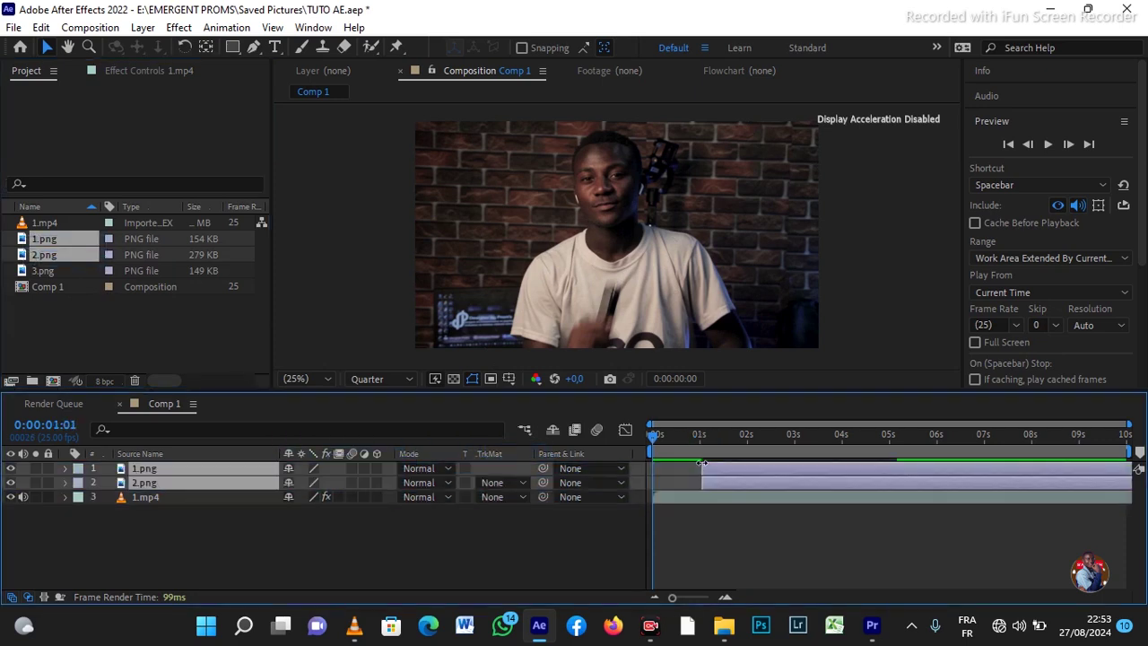
key("bracketleft")
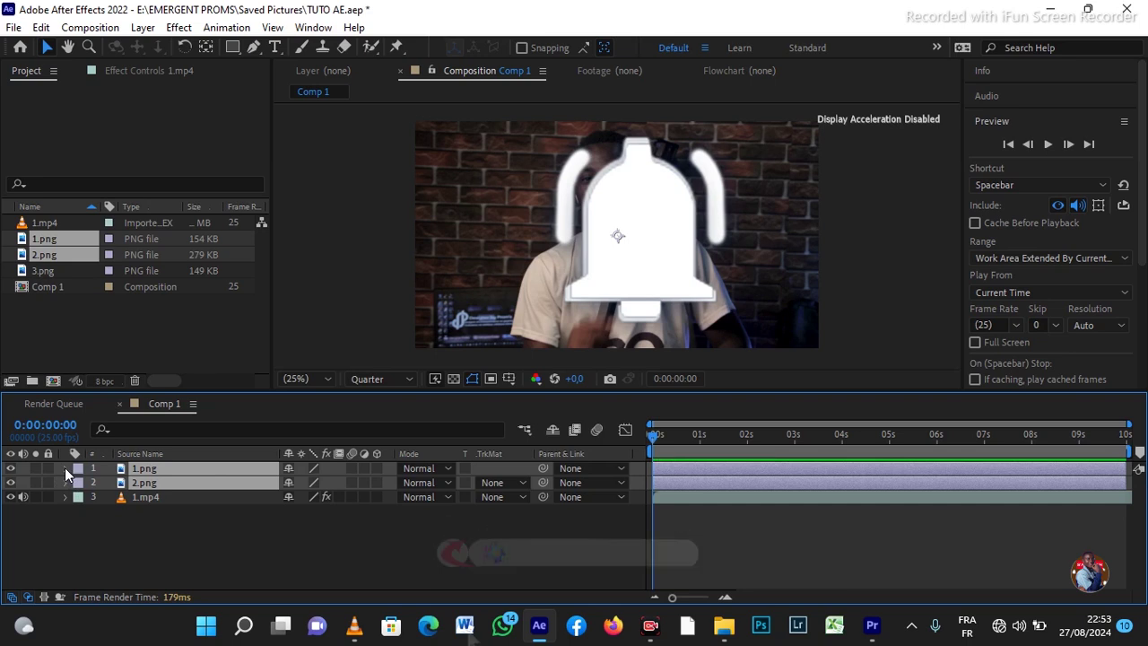
- Scale the 1.png and 2.png layers together down to 44%
left_click(65, 468)
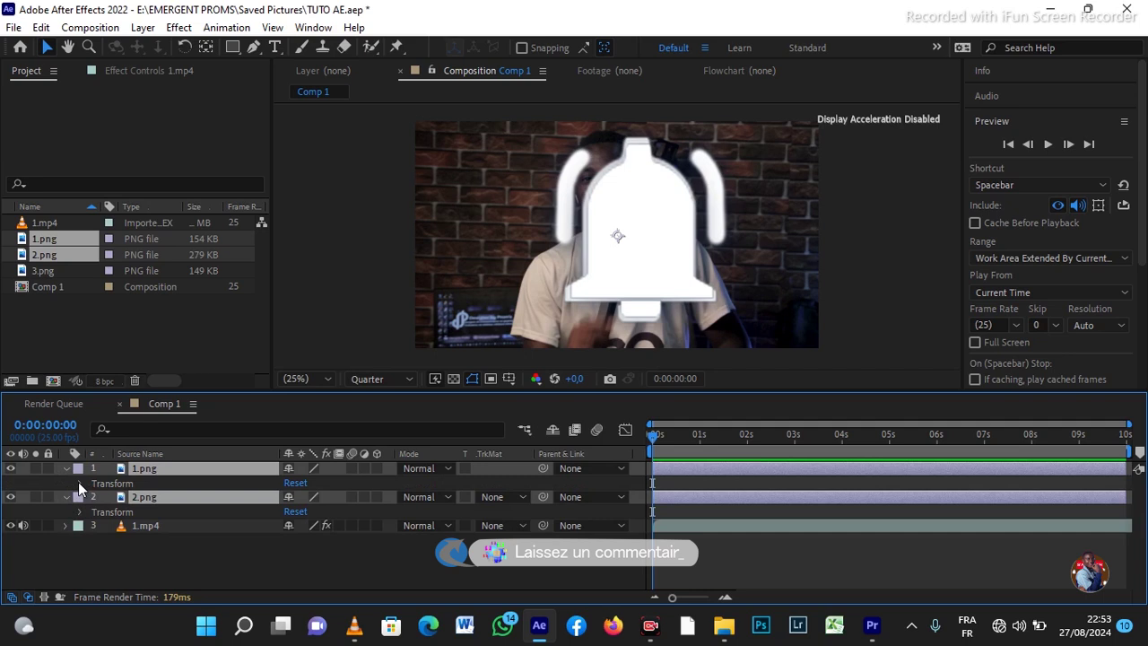
left_click(79, 483)
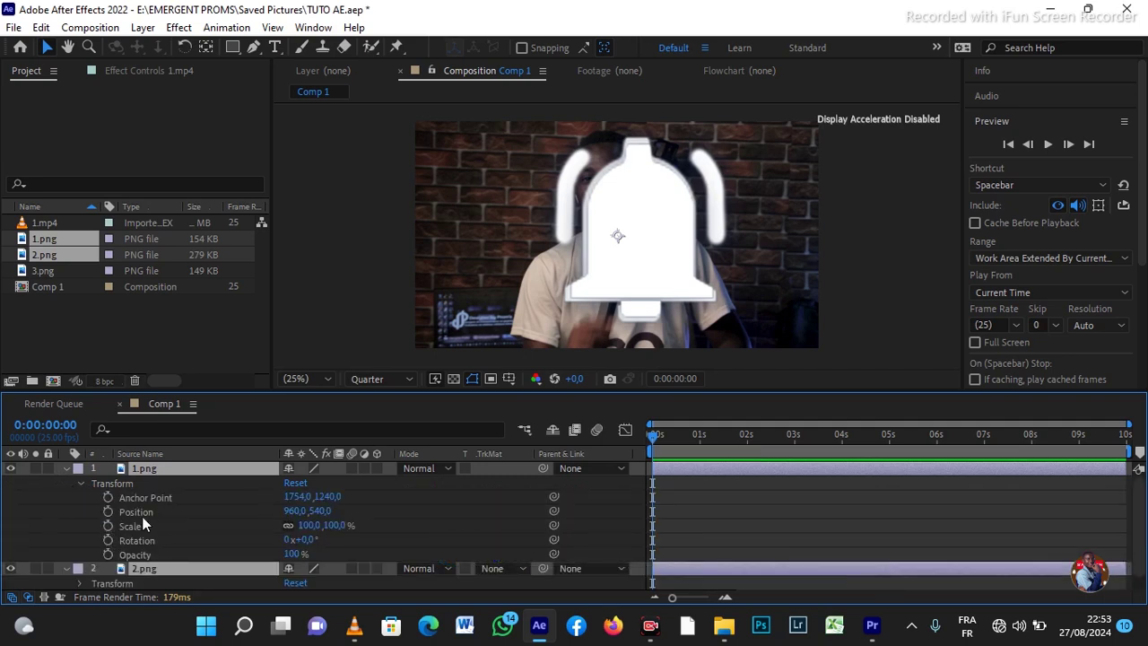
left_click(251, 526)
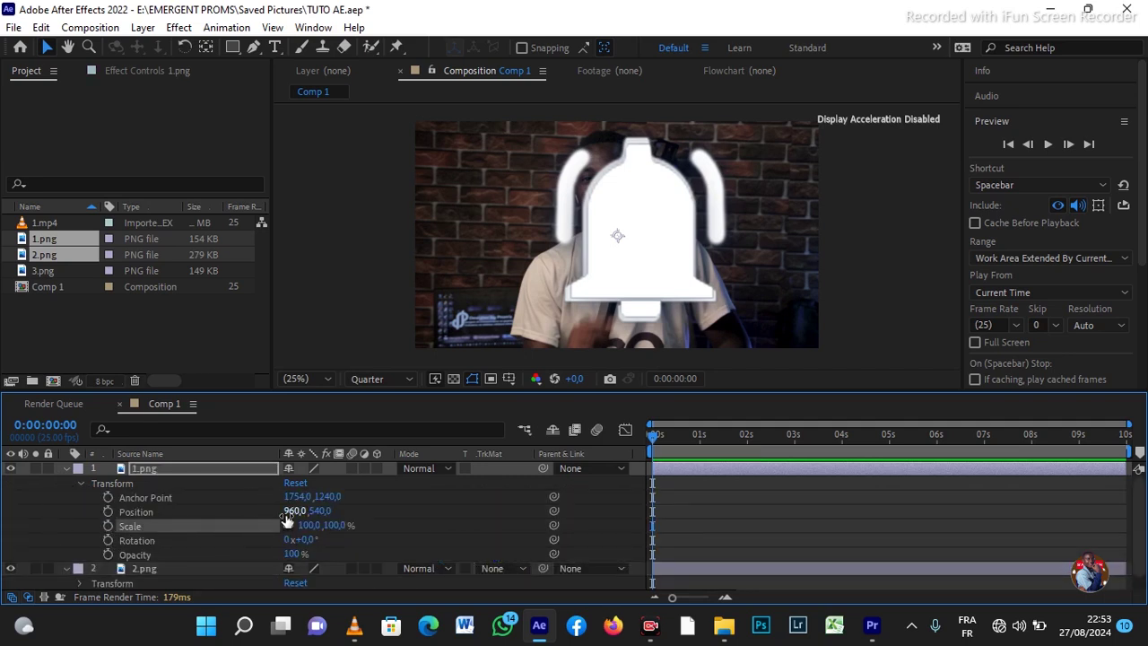
left_click(712, 469)
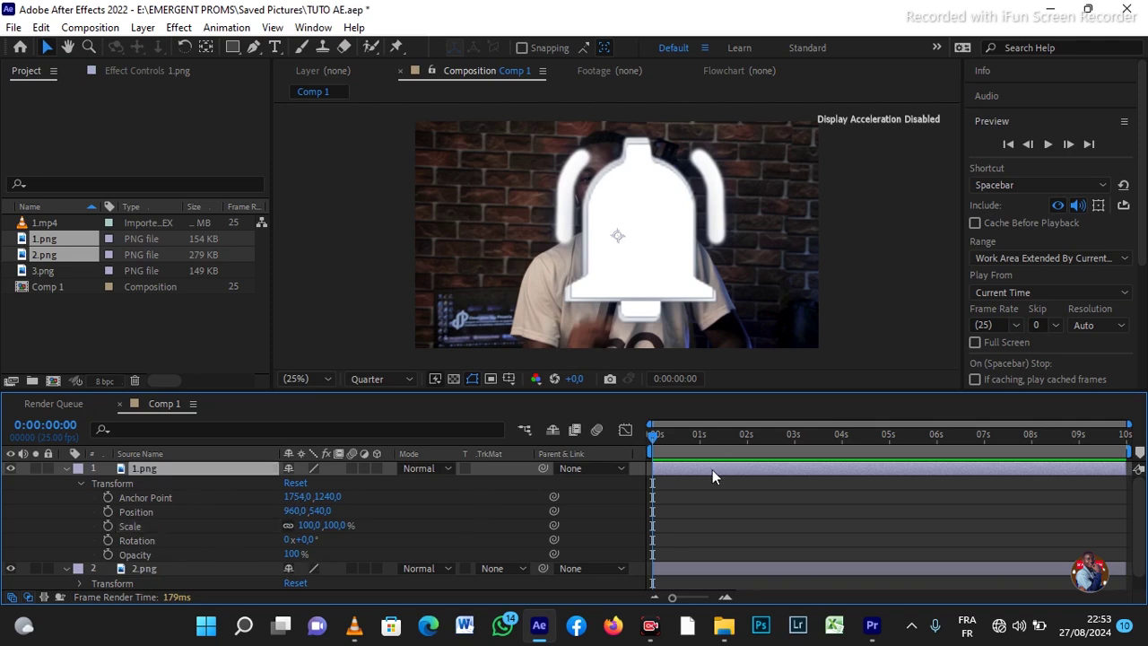
left_click(705, 567, "shift")
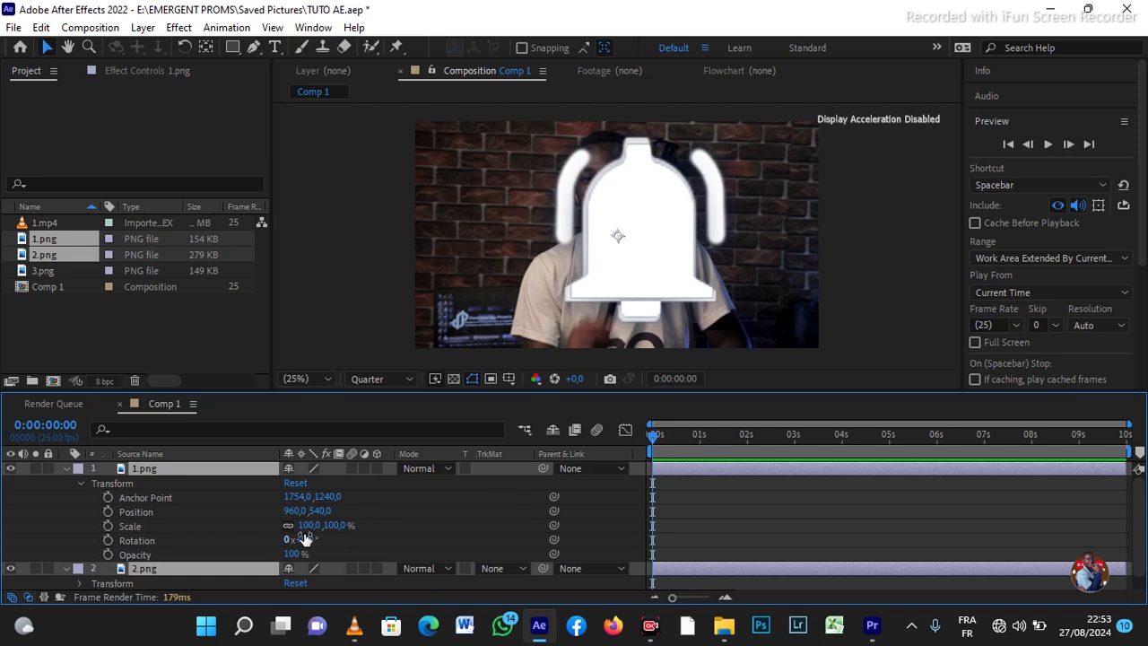
left_click_drag(305, 529, 255, 527)
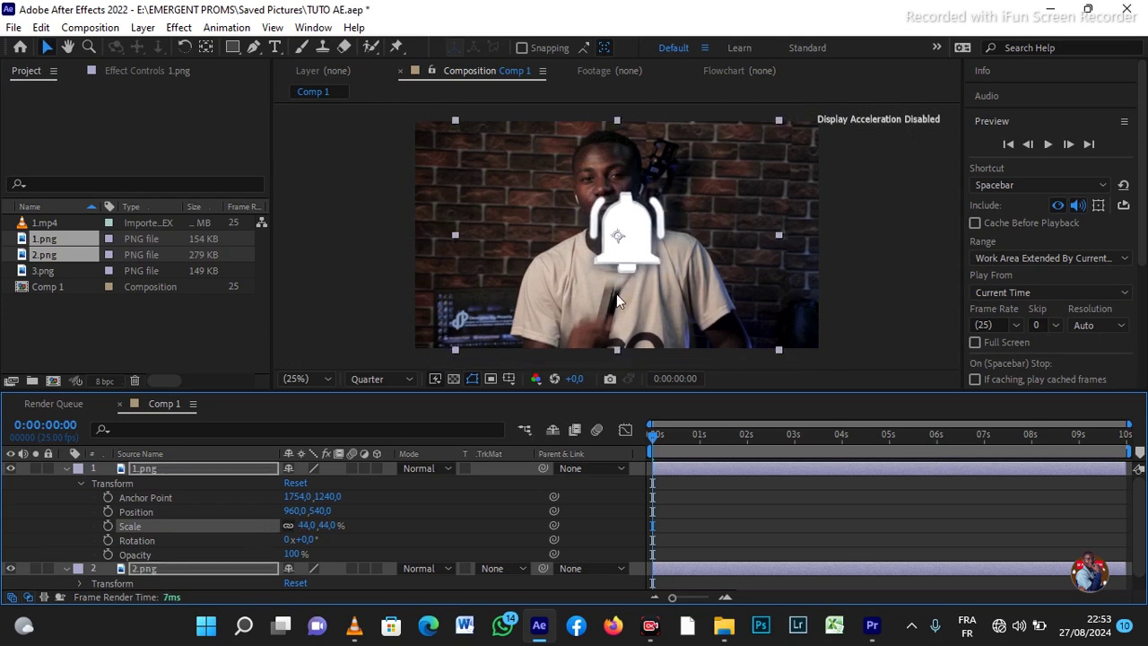
- Move both bell layers slightly left so 1.png is at 940, 540, and nudge 2.png a little further left
left_click_drag(622, 233, 618, 232)
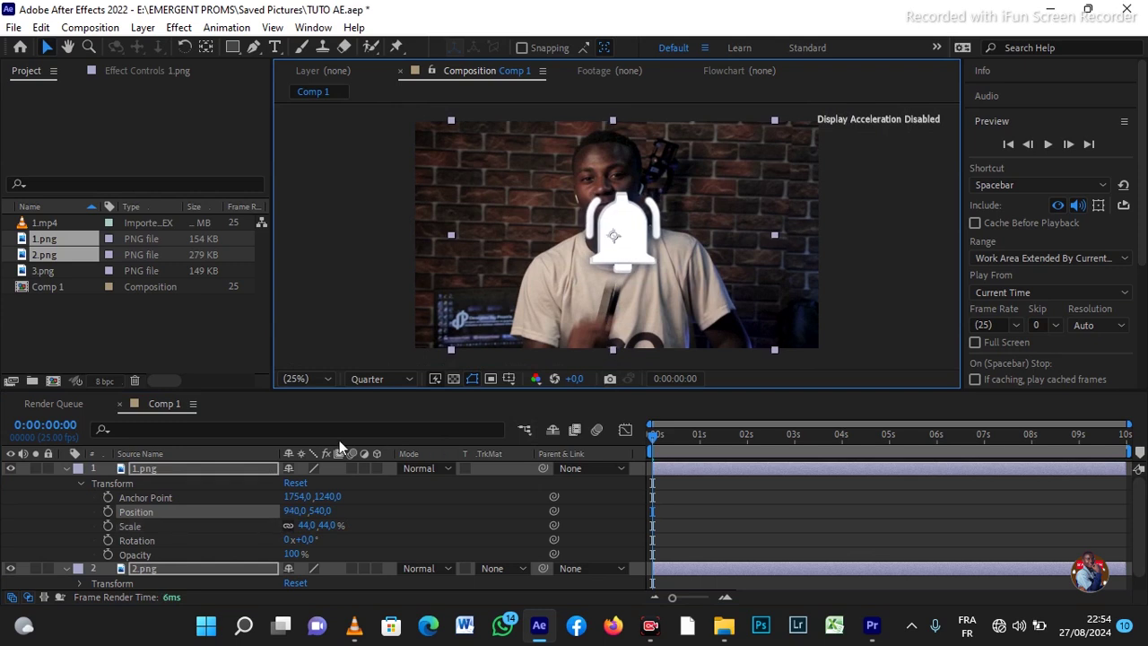
left_click(190, 470)
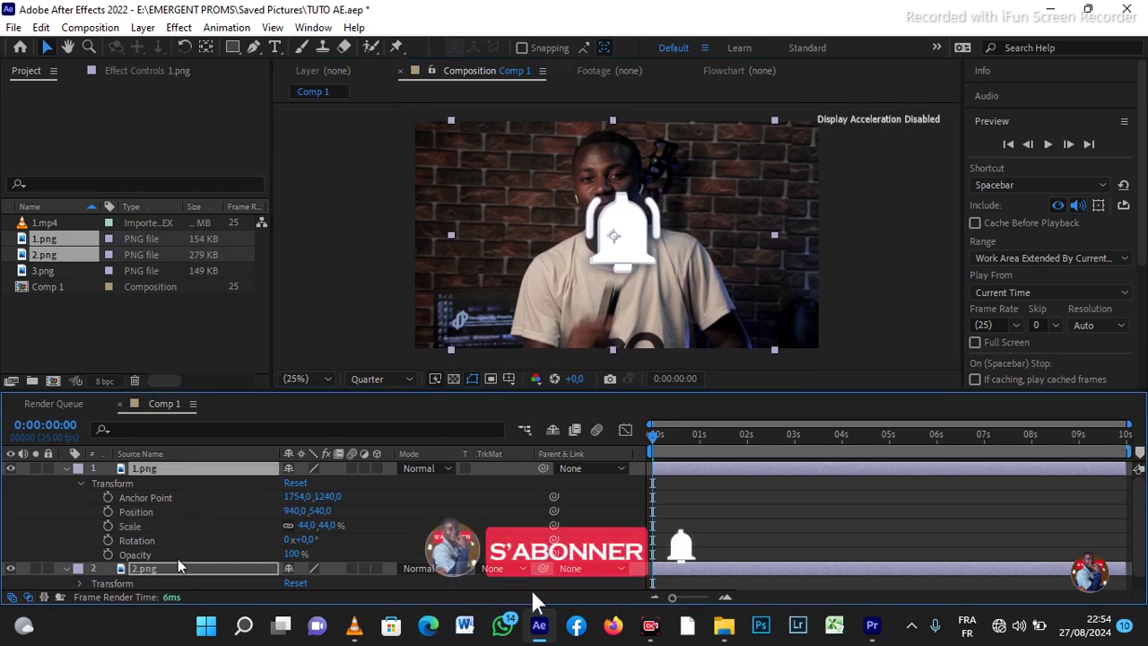
left_click(683, 570)
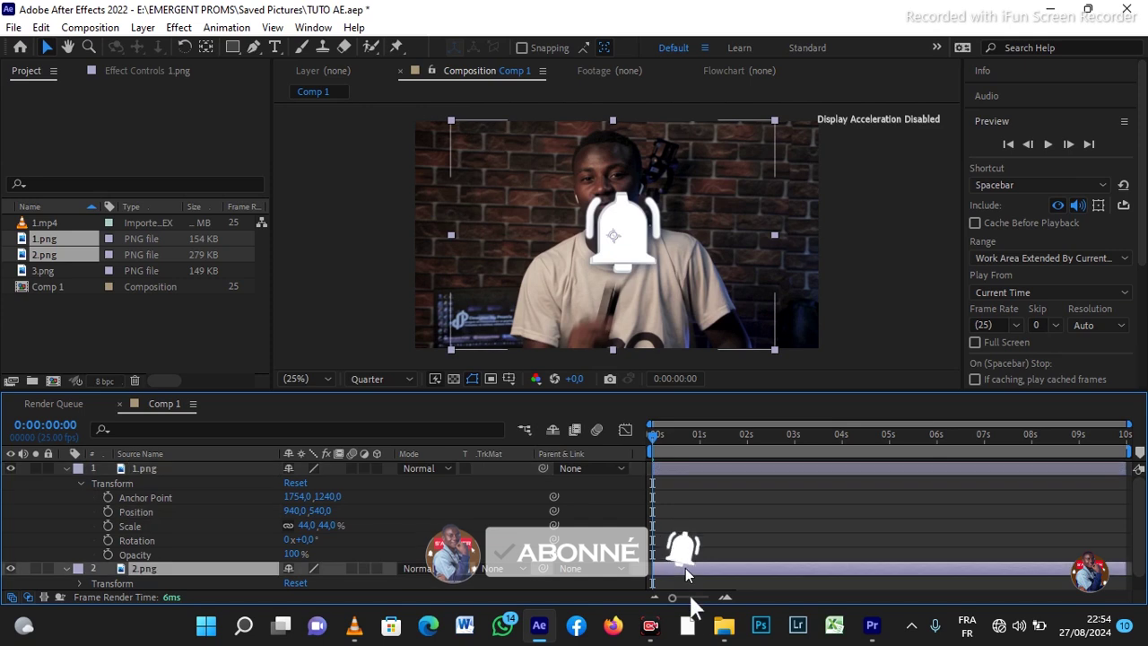
key("Return")
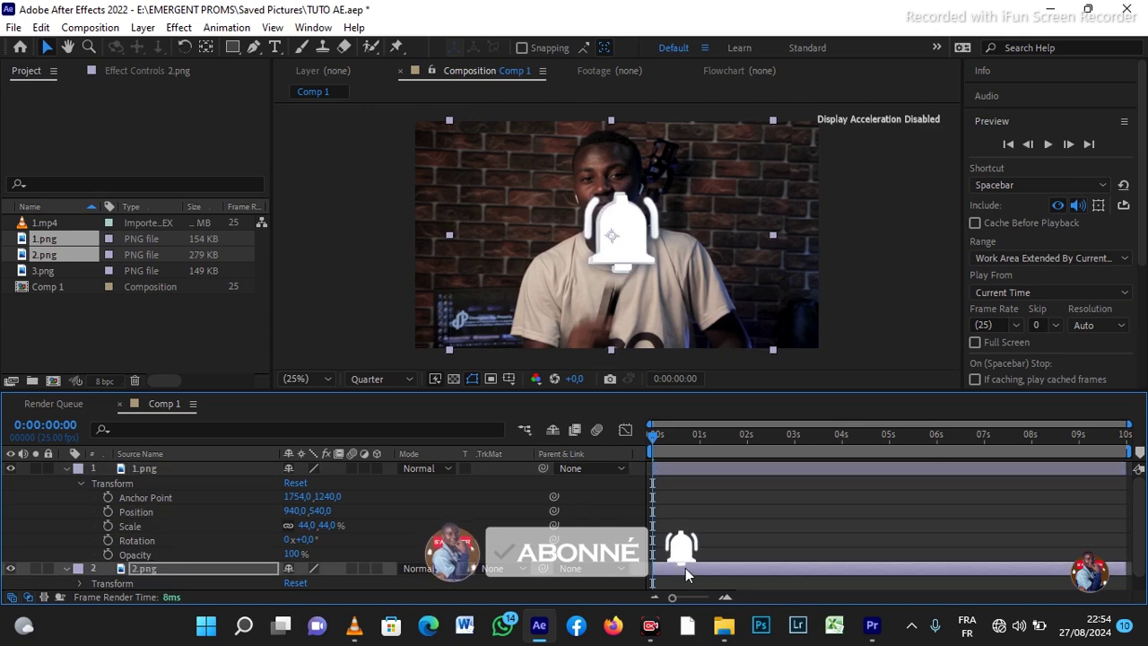
- Nudge the 1.png bell to position 932, 532 so it lines up with the 2.png bell
left_click(716, 475)
key("Left")
key("Left")
key("Left")
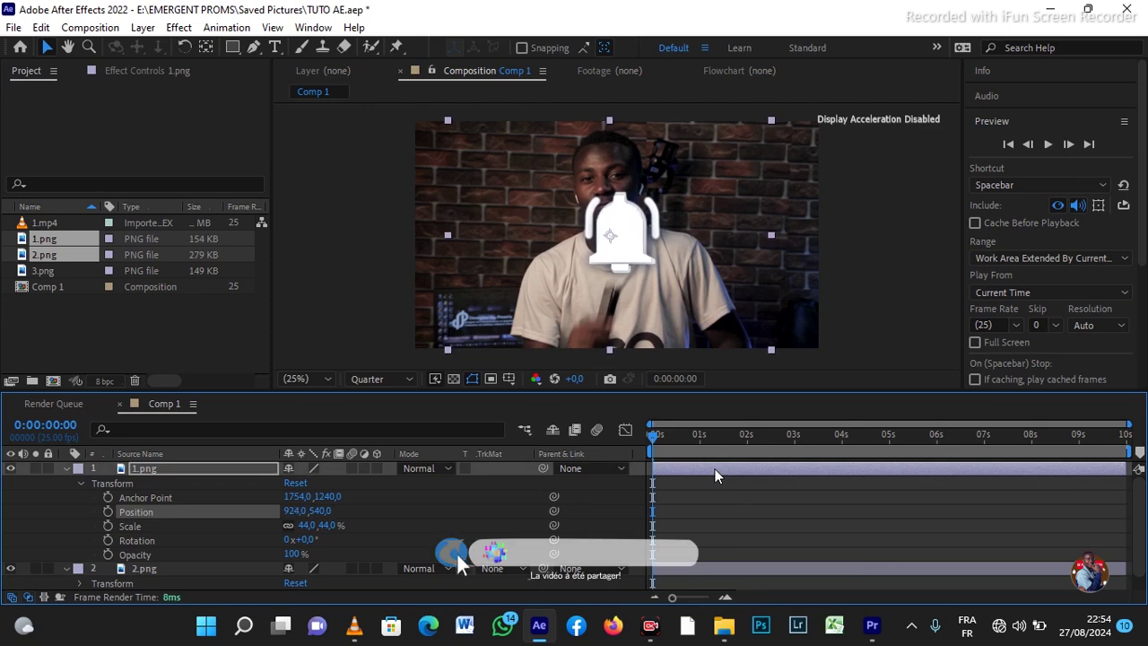
key("Right")
key("Right")
key("Up")
key("Up")
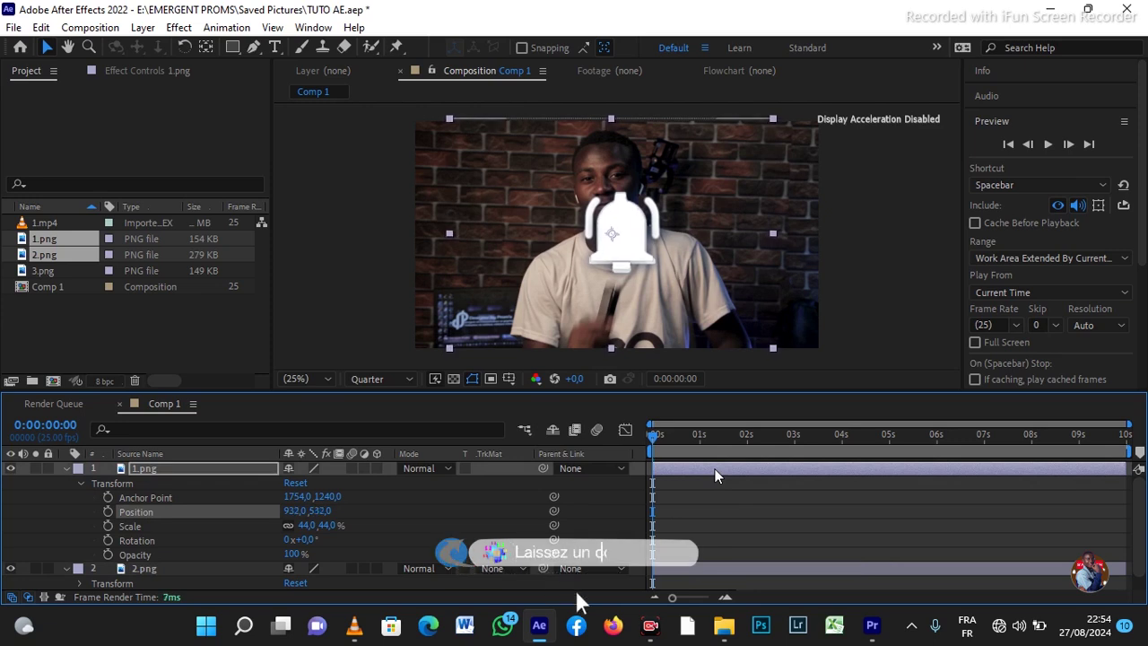
- Place the 2.png layer above 1.png in the layer stack and hide 2.png
left_click(5, 469)
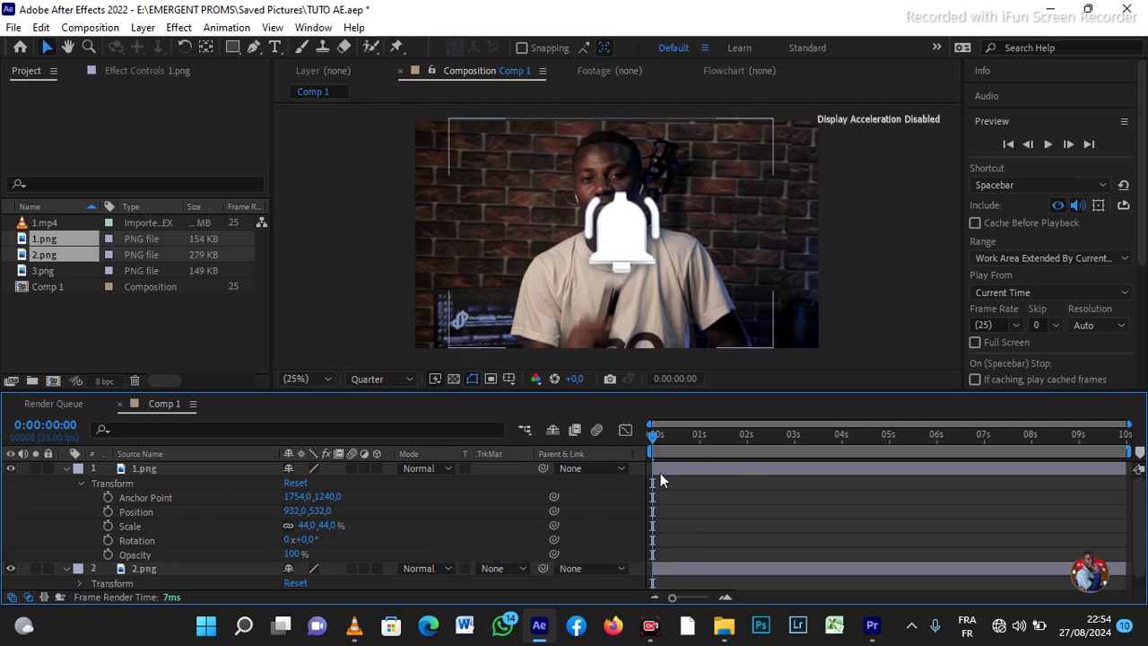
mouse_move(655, 462)
left_mouse_down()
mouse_move(811, 461)
mouse_move(654, 470)
left_mouse_up()
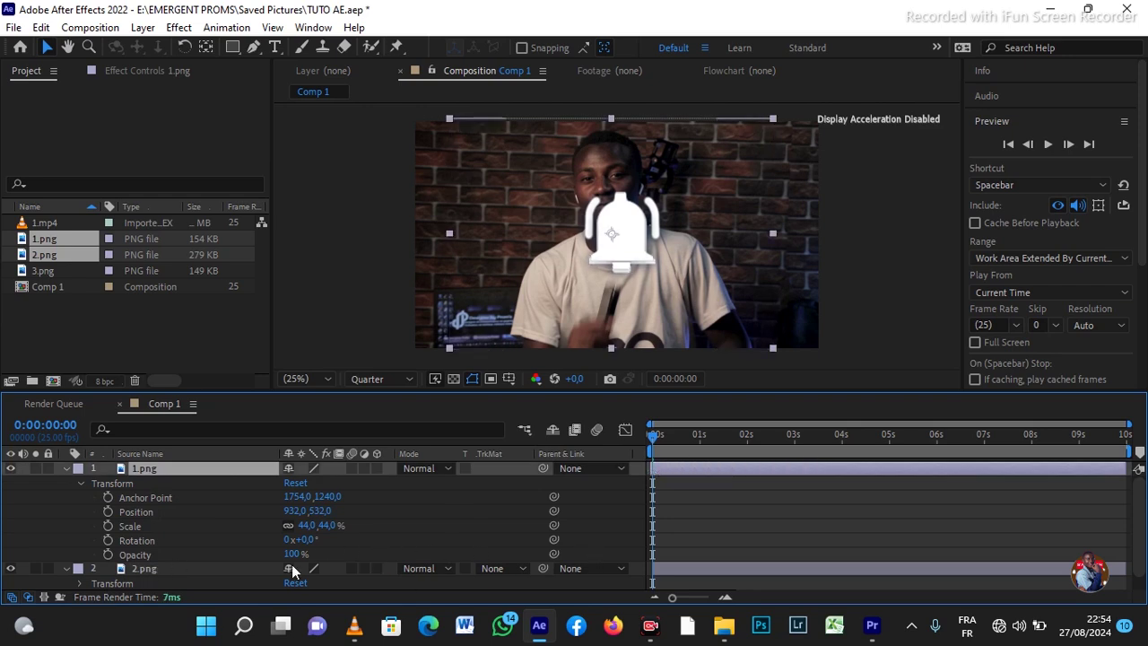
left_click(232, 569)
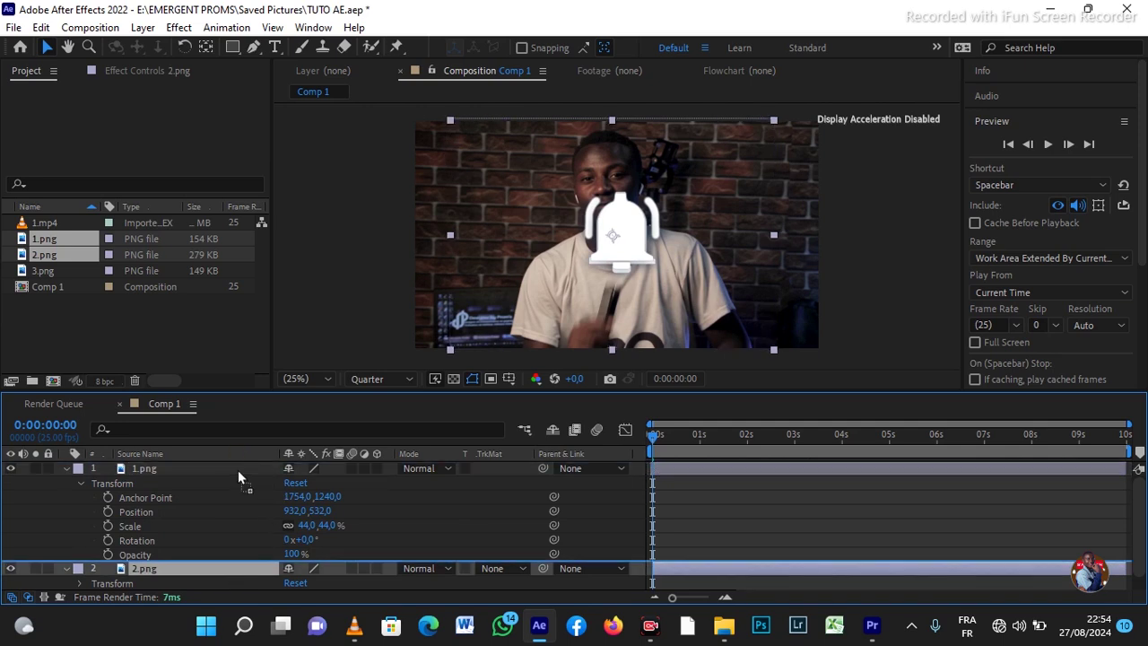
left_click_drag(238, 463, 236, 462)
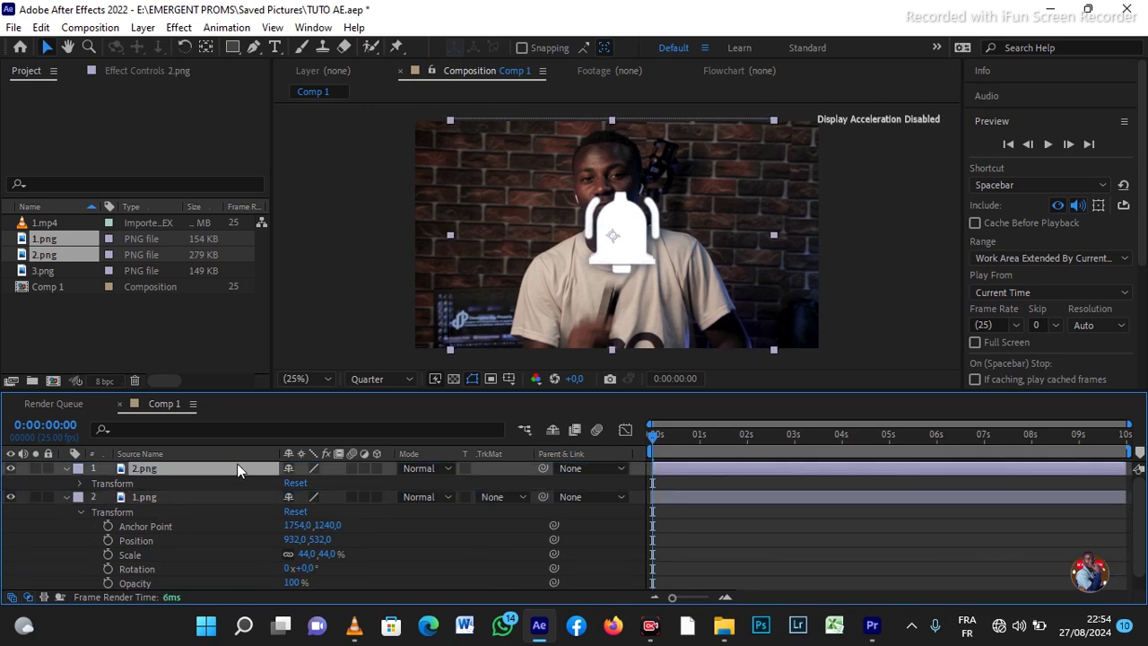
left_click(11, 468)
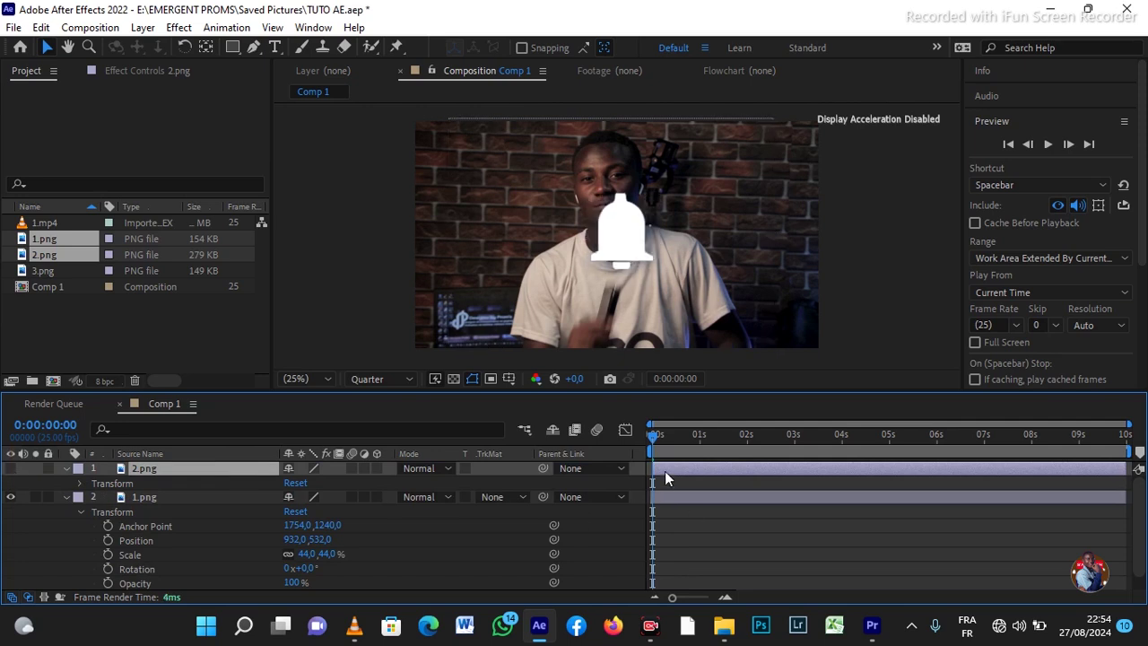
- Try to adjust the start of the 2.png layer on the timeline
mouse_move(653, 469)
left_mouse_down()
mouse_move(825, 472)
mouse_move(648, 481)
left_mouse_up()
mouse_move(663, 467)
left_mouse_down()
mouse_move(723, 463)
mouse_move(656, 465)
left_mouse_up()
mouse_move(659, 467)
left_mouse_down()
mouse_move(773, 467)
mouse_move(655, 470)
left_mouse_up()
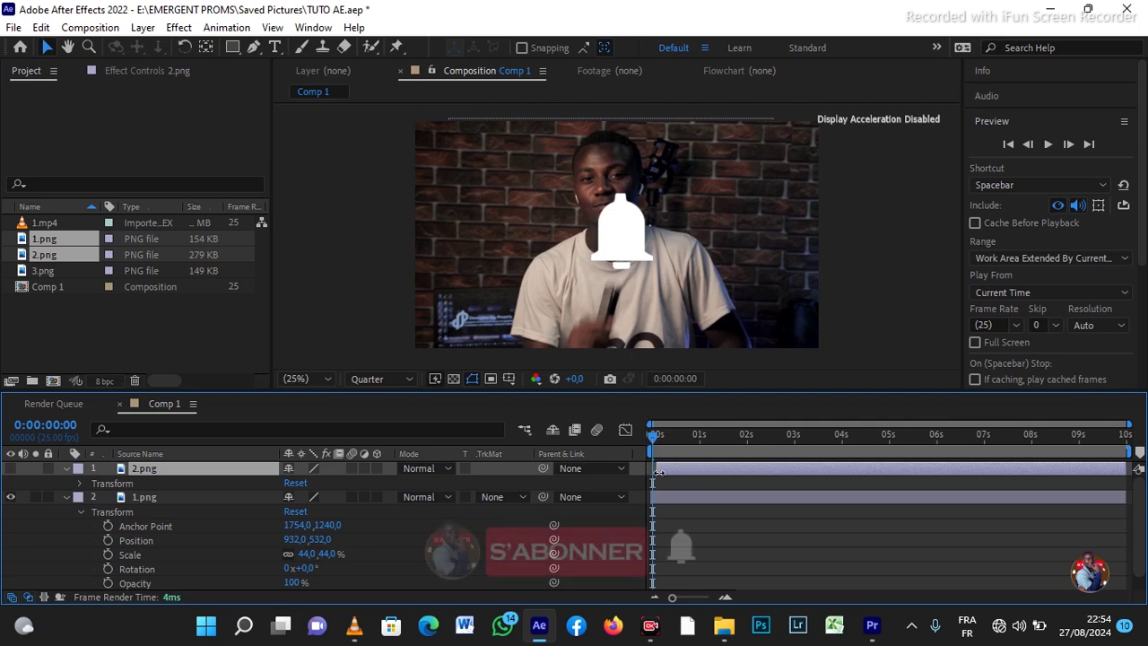
- Collapse the properties of the 1.png and 2.png layers and leave no layer selected
left_click(65, 496)
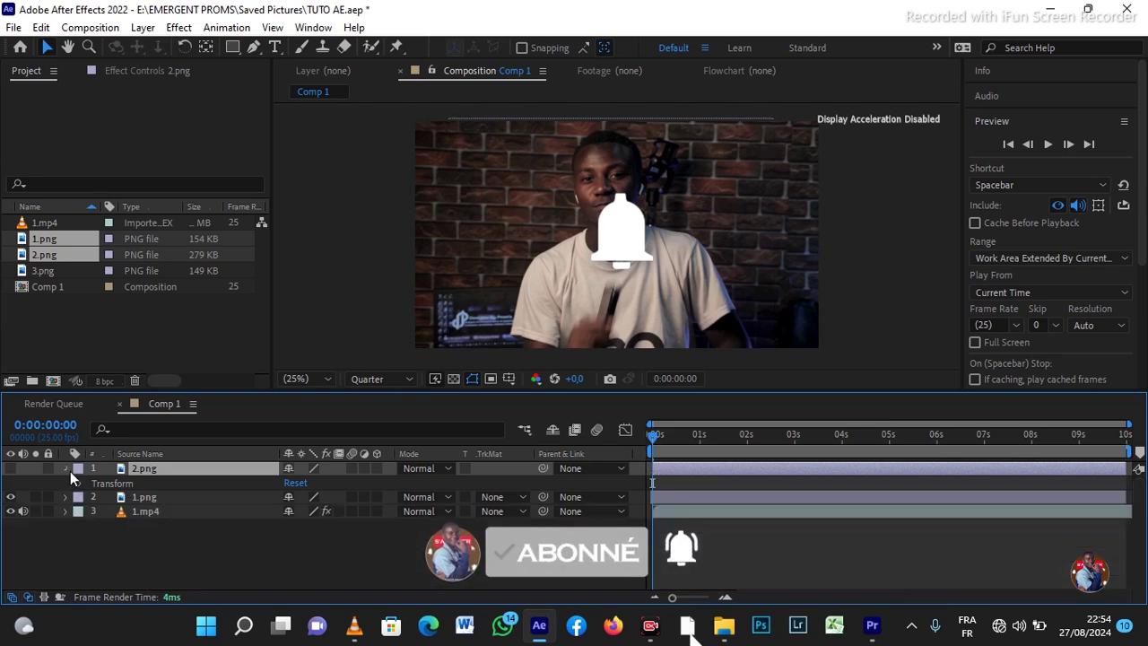
left_click(68, 469)
left_click(228, 544)
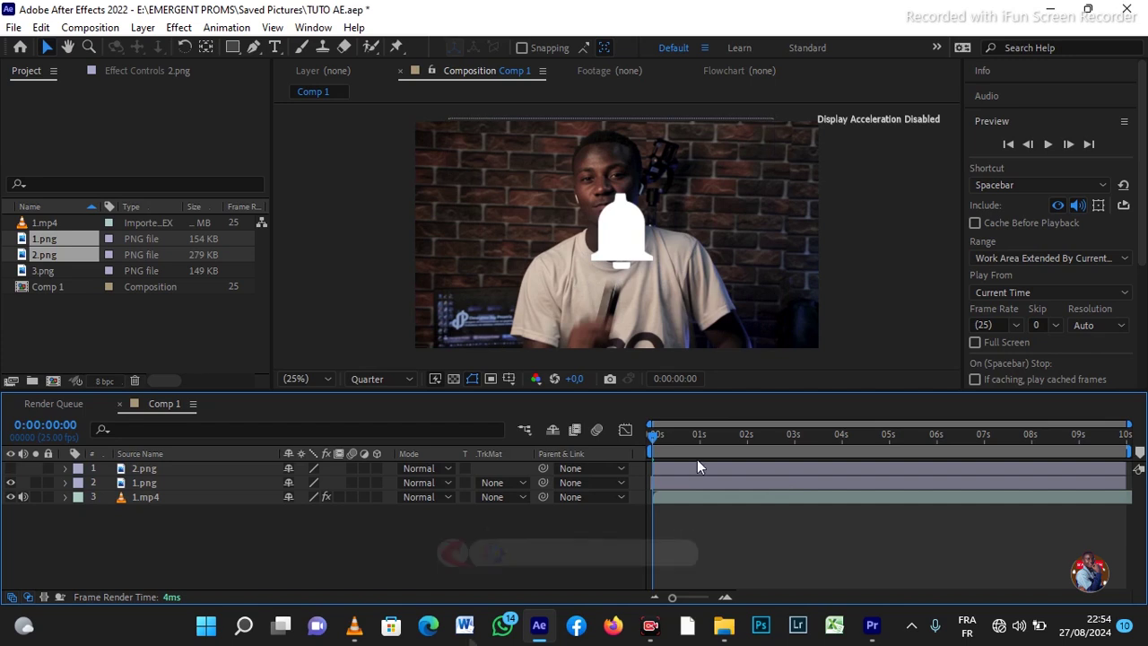
left_click(664, 481)
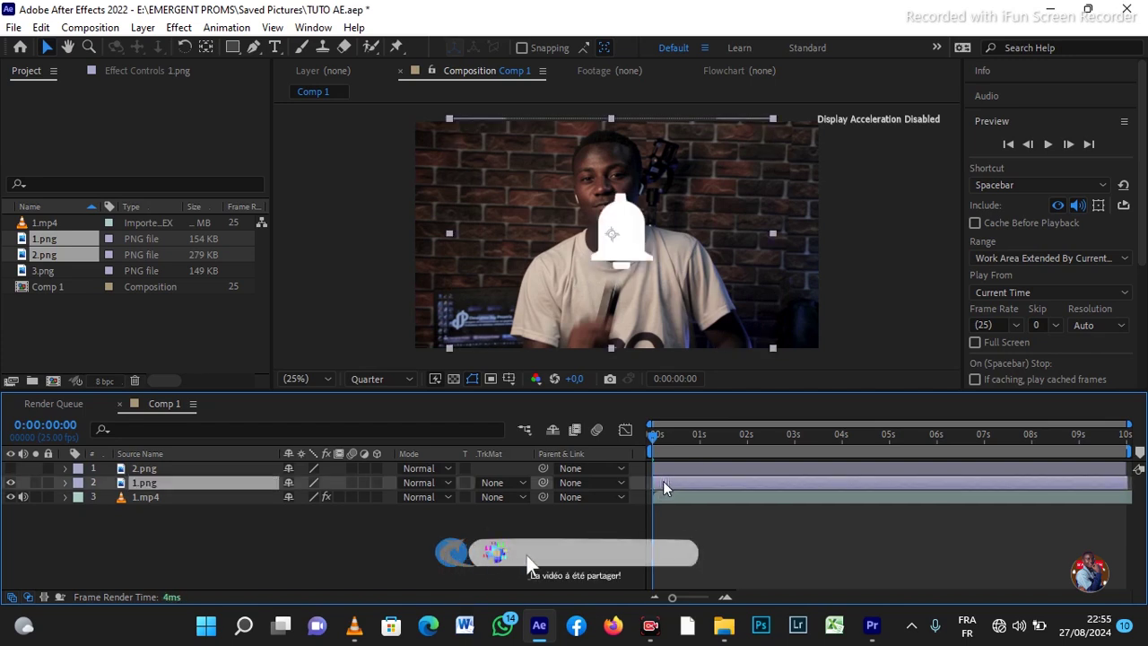
left_click(698, 571)
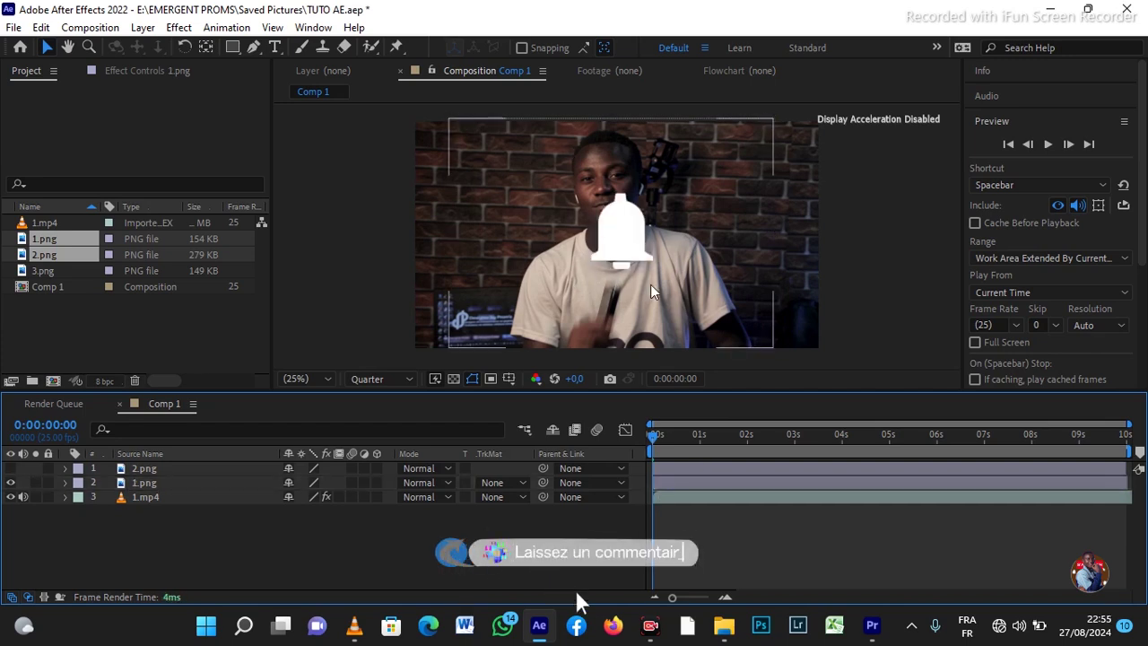
- Toggle the visibility of the 2.png, 1.png and 1.mp4 layers to compare them, leaving all three shown
left_click(12, 468)
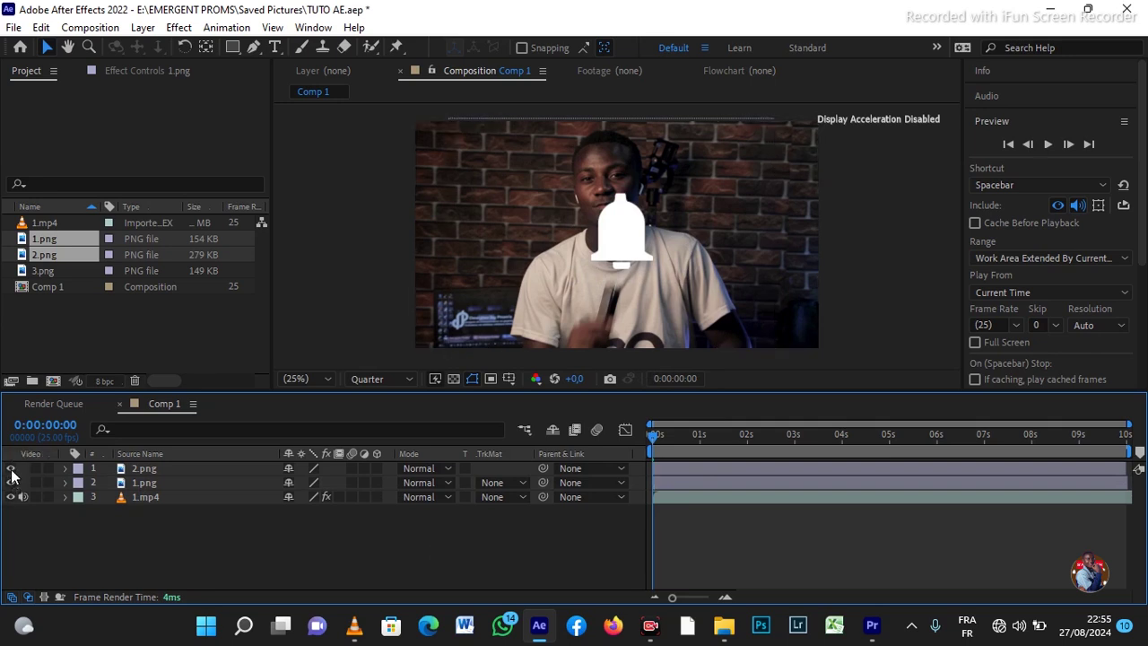
left_click(12, 468)
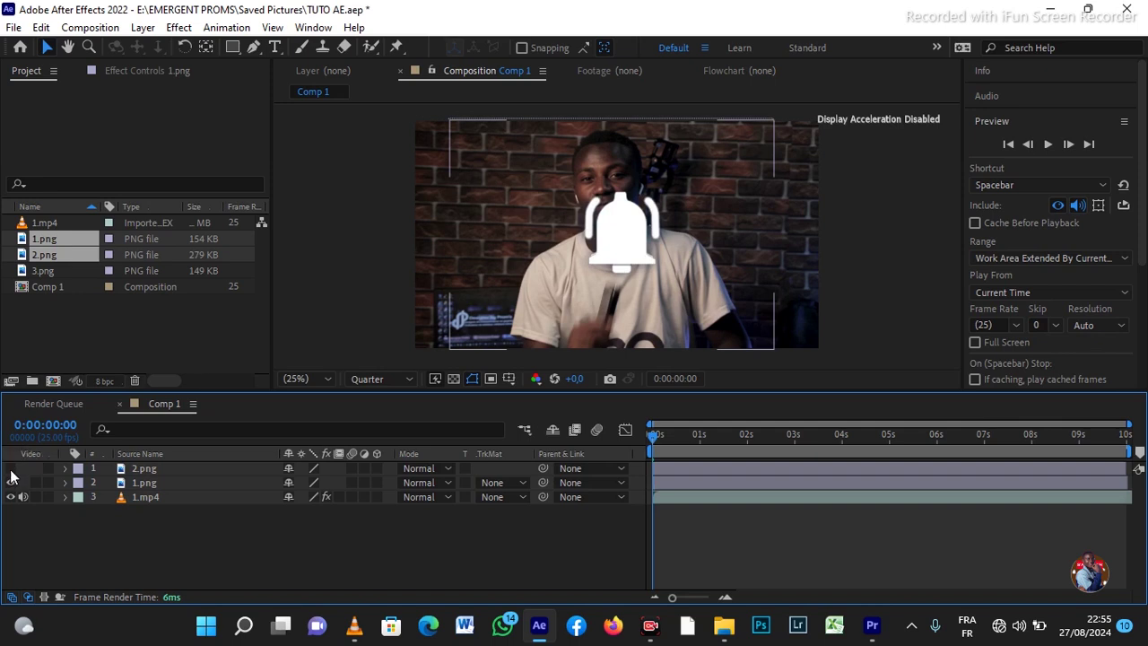
left_click(12, 468)
left_click(12, 483)
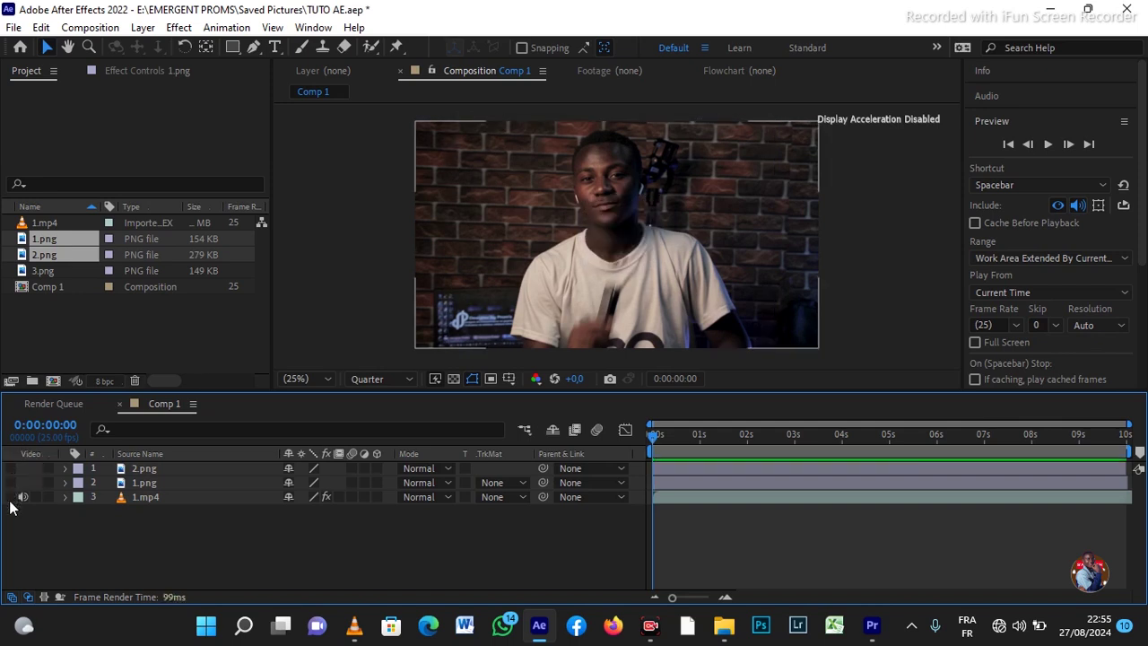
left_click(12, 497)
left_click(12, 497)
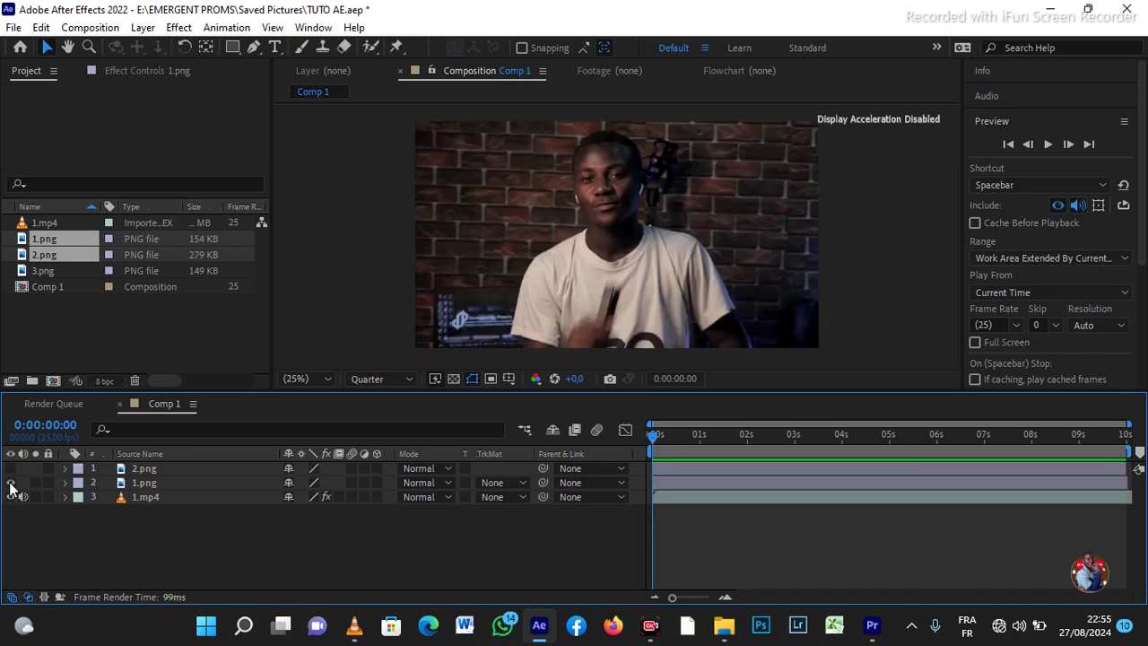
left_click(11, 482)
left_click(12, 468)
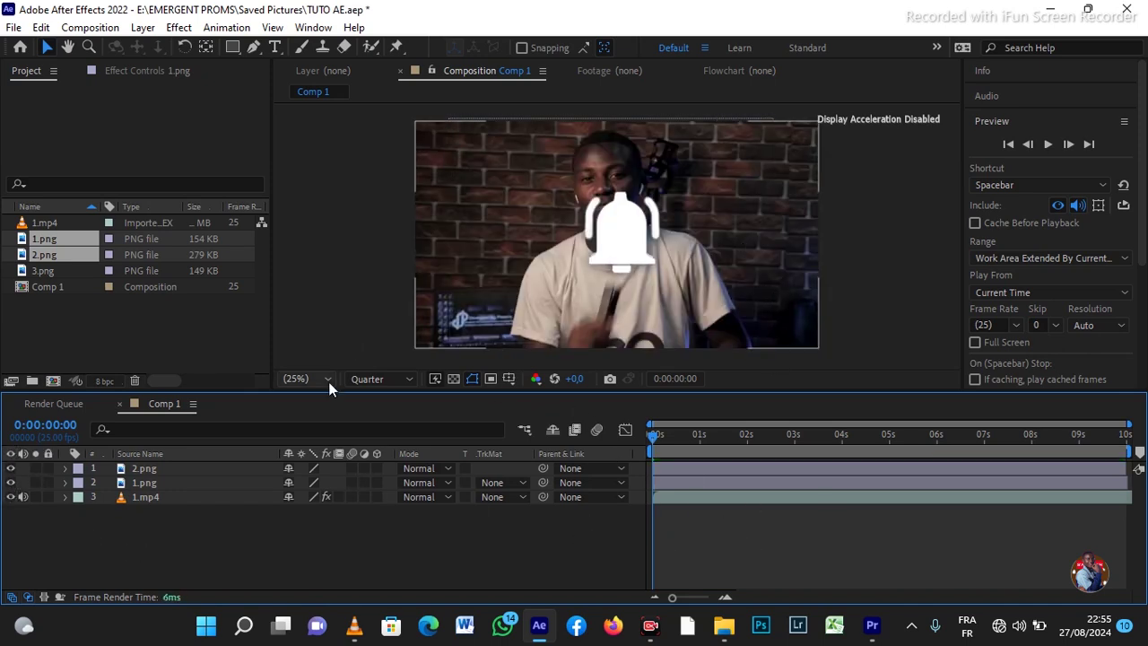
- Add 3.png as the top layer of Comp 1, scale it to 22%, collapse its properties and deselect it
left_click_drag(44, 269, 617, 471)
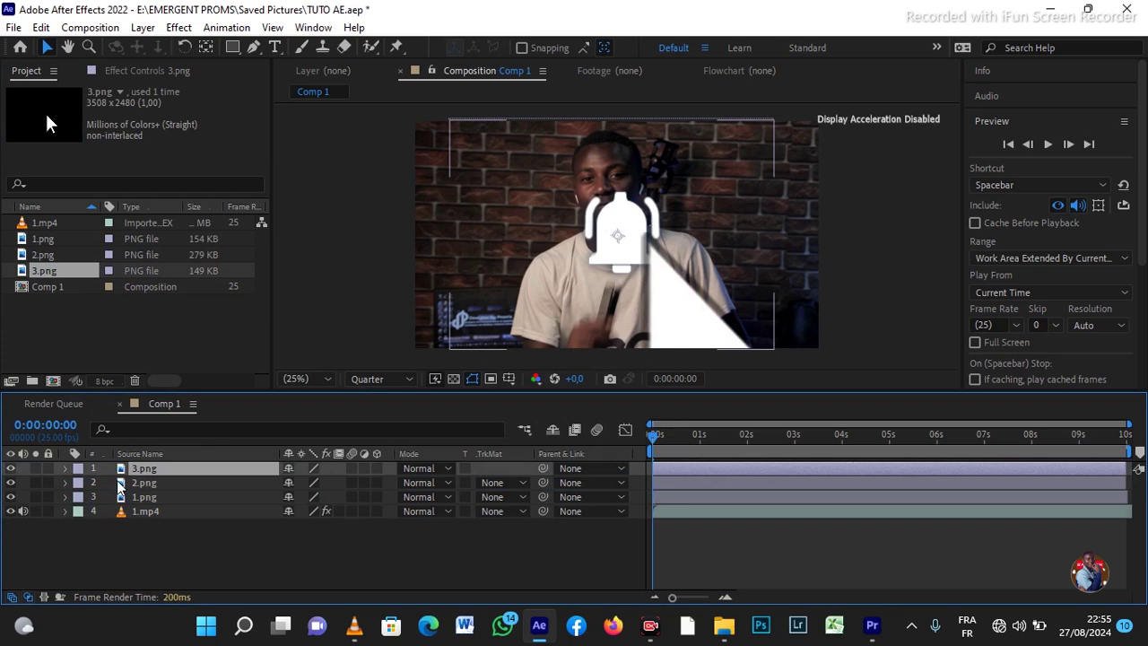
left_click(64, 468)
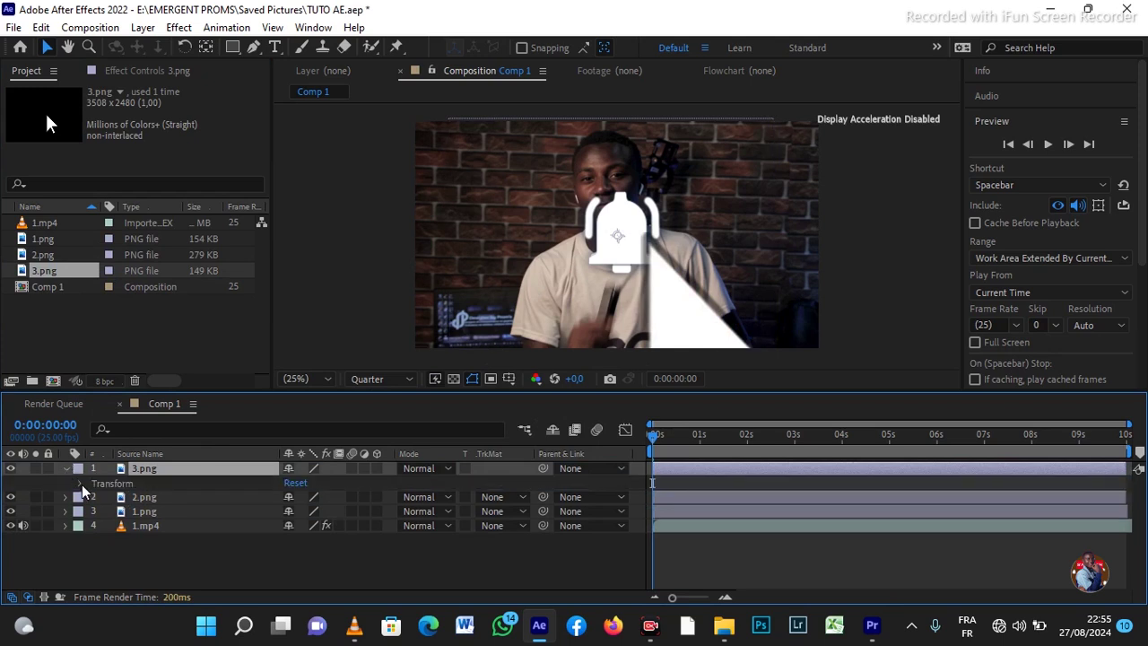
left_click(80, 484)
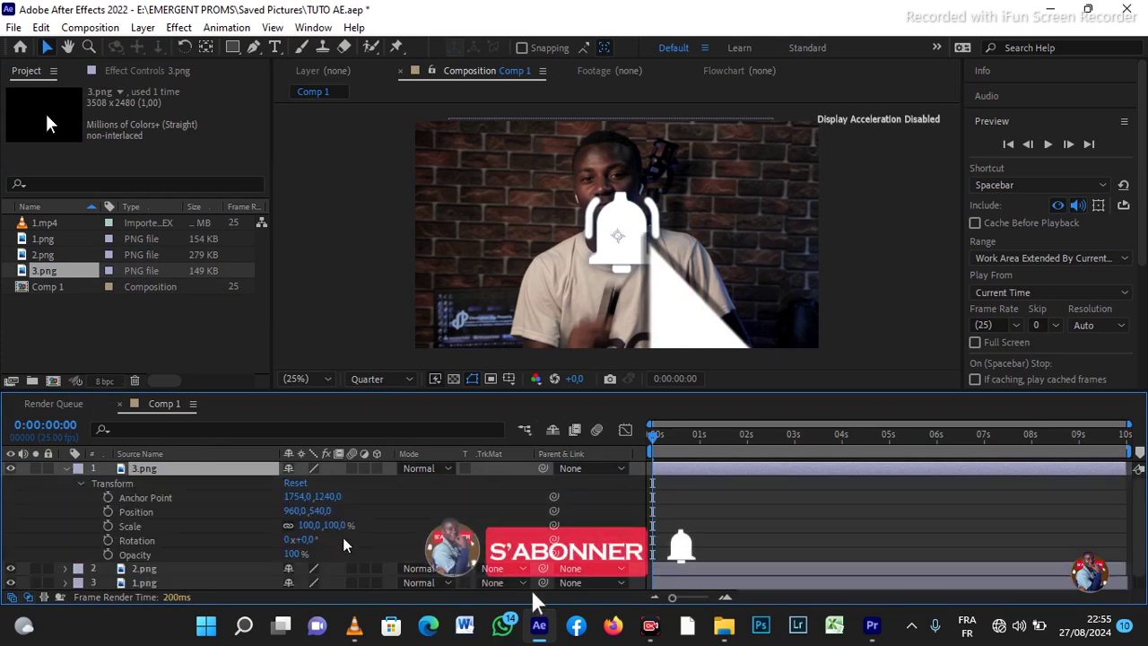
left_click_drag(308, 527, 242, 533)
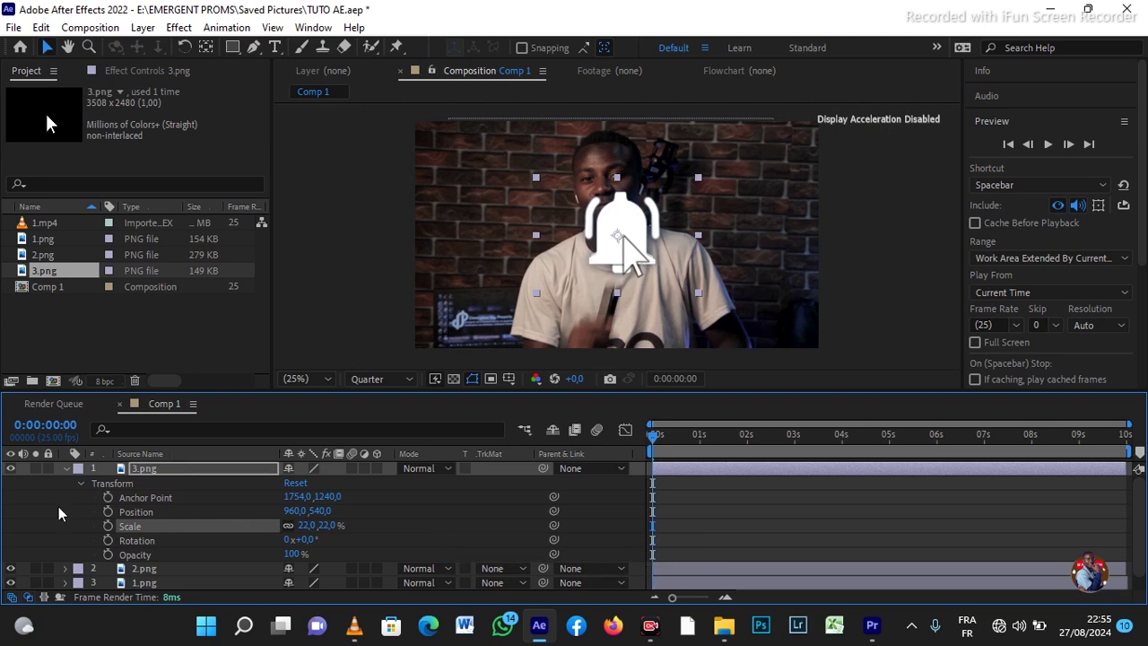
left_click(64, 469)
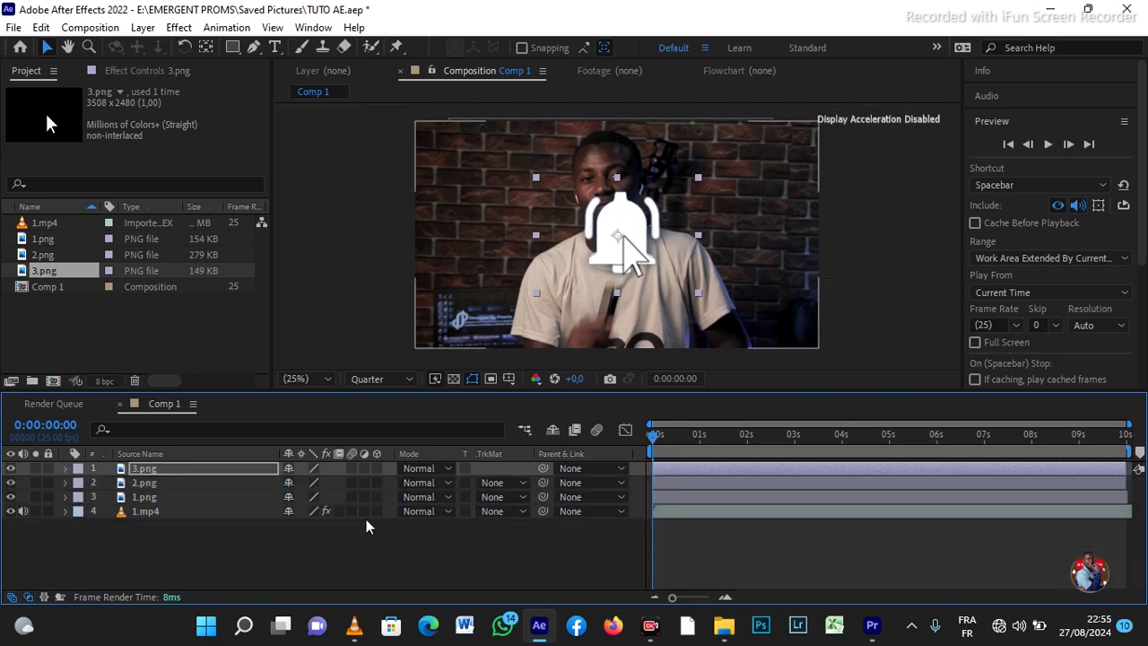
left_click(393, 542)
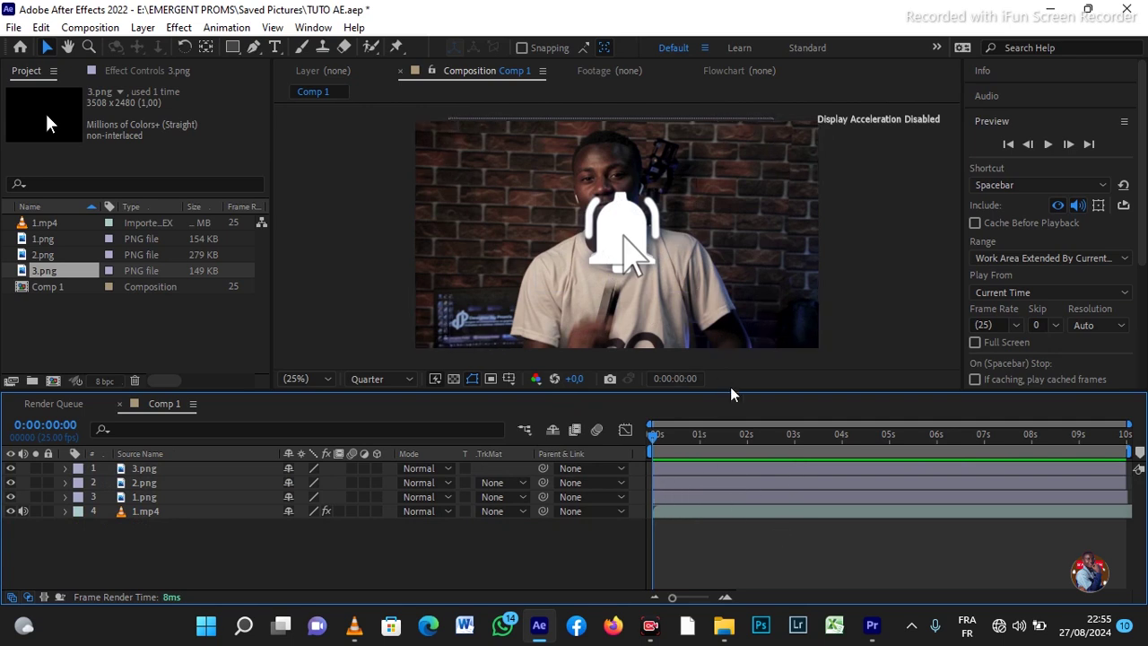
- Trim the 2.png layer to start just before 2 seconds and the 3.png layer to start at about 2.5 seconds
left_click(678, 499)
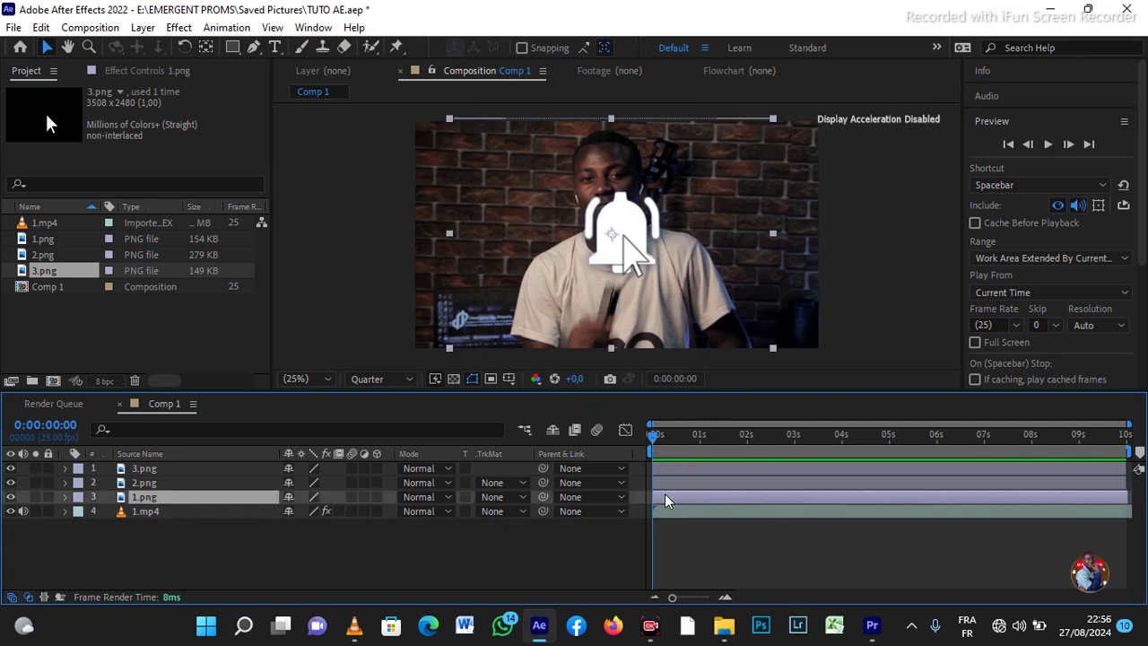
left_click_drag(656, 484, 740, 482)
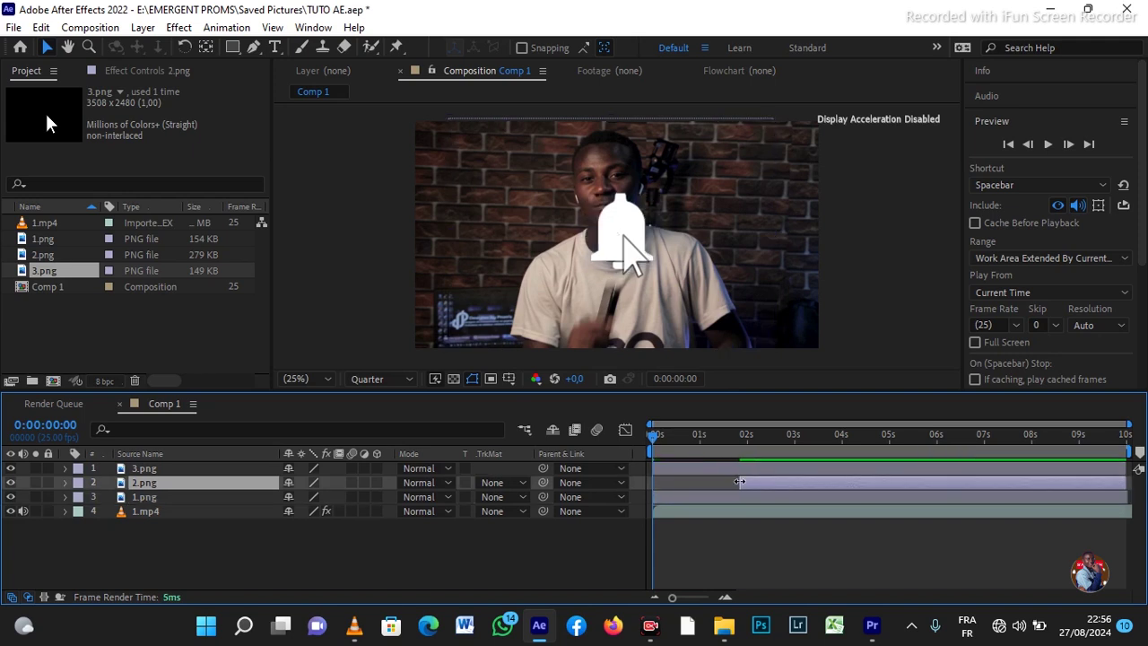
left_click_drag(657, 468, 773, 468)
left_click(684, 533)
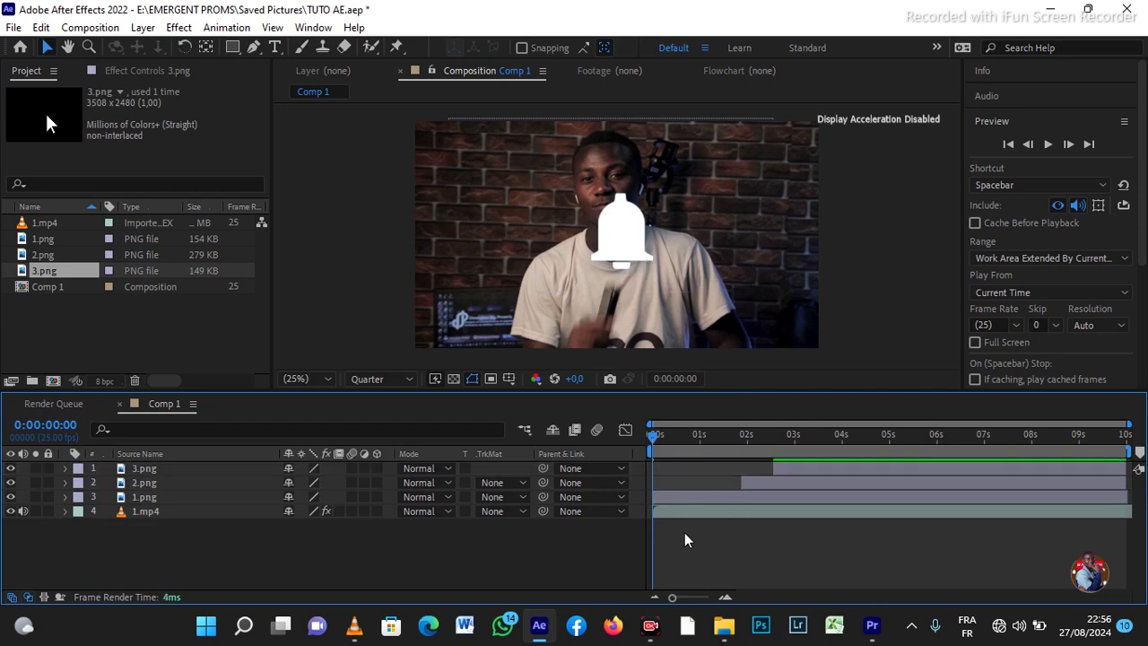
- Add a Position keyframe of 932, 532 to the 1.png layer at 0:00:01:05
left_click(669, 492)
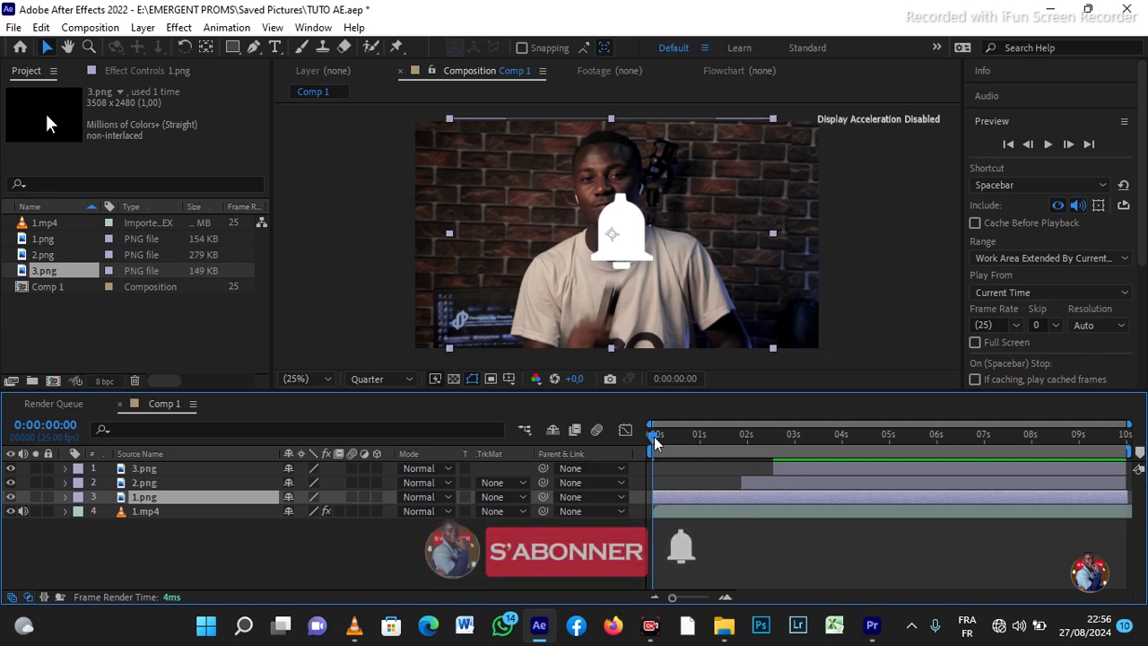
left_click_drag(660, 438, 714, 460)
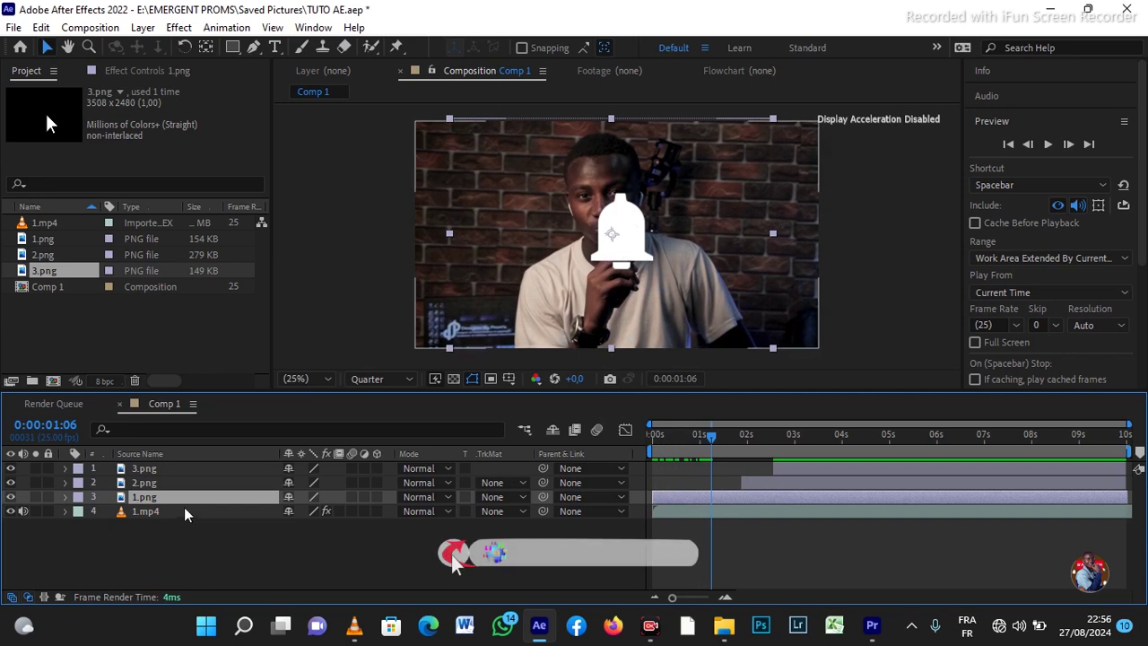
left_click(65, 497)
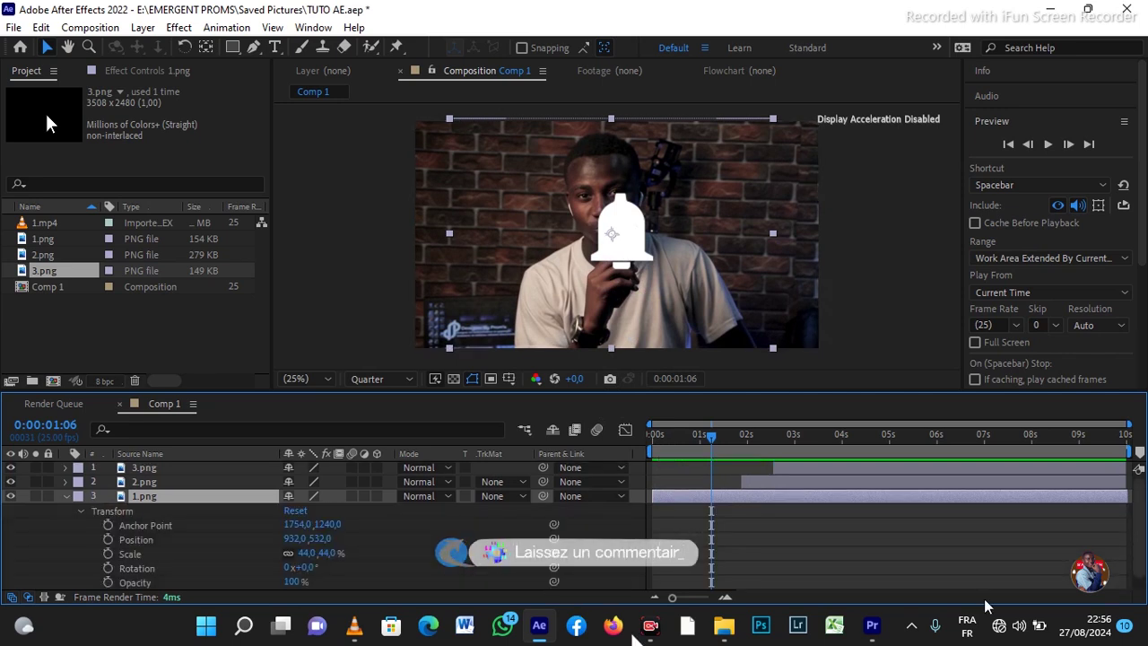
scroll(1140, 490, "down", 1)
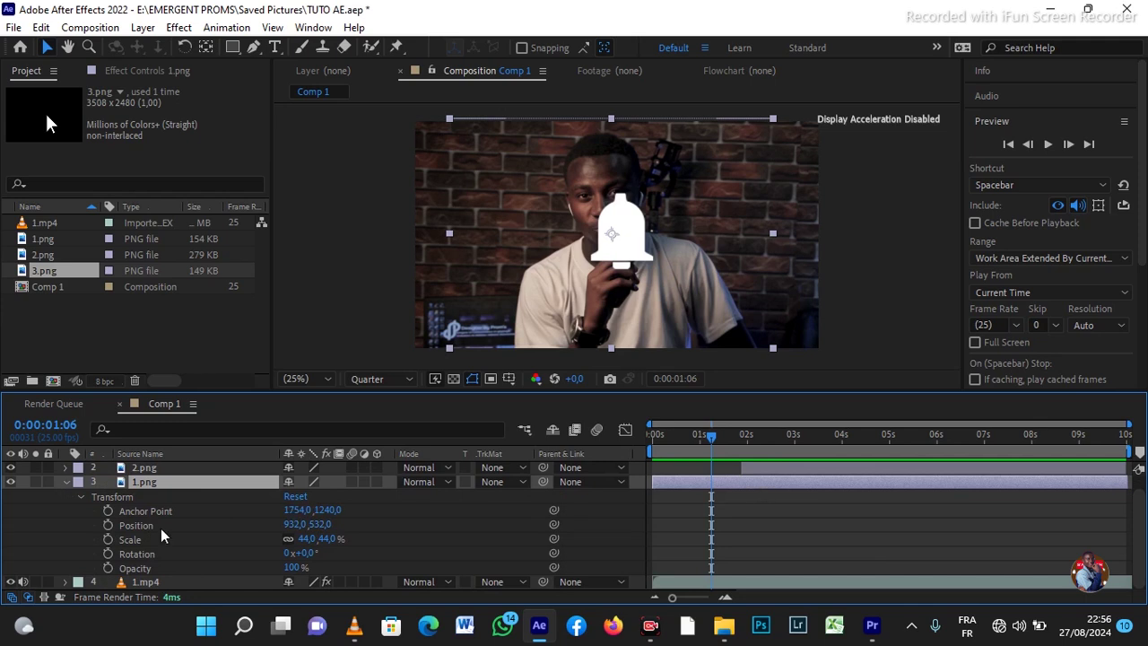
left_click(107, 525)
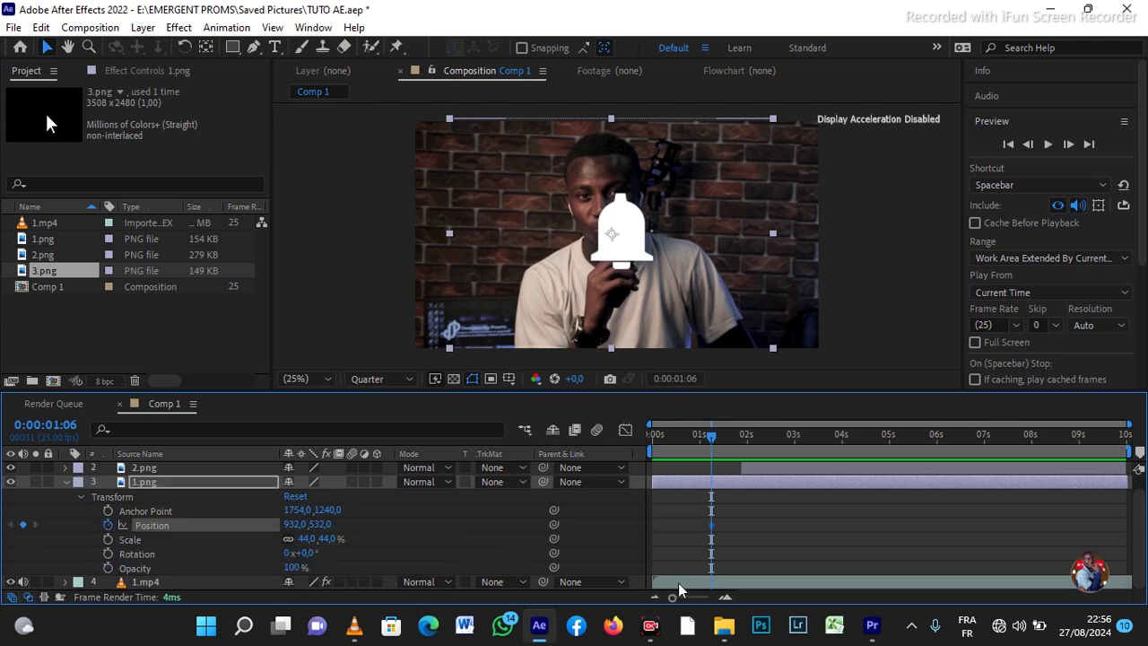
mouse_move(711, 528)
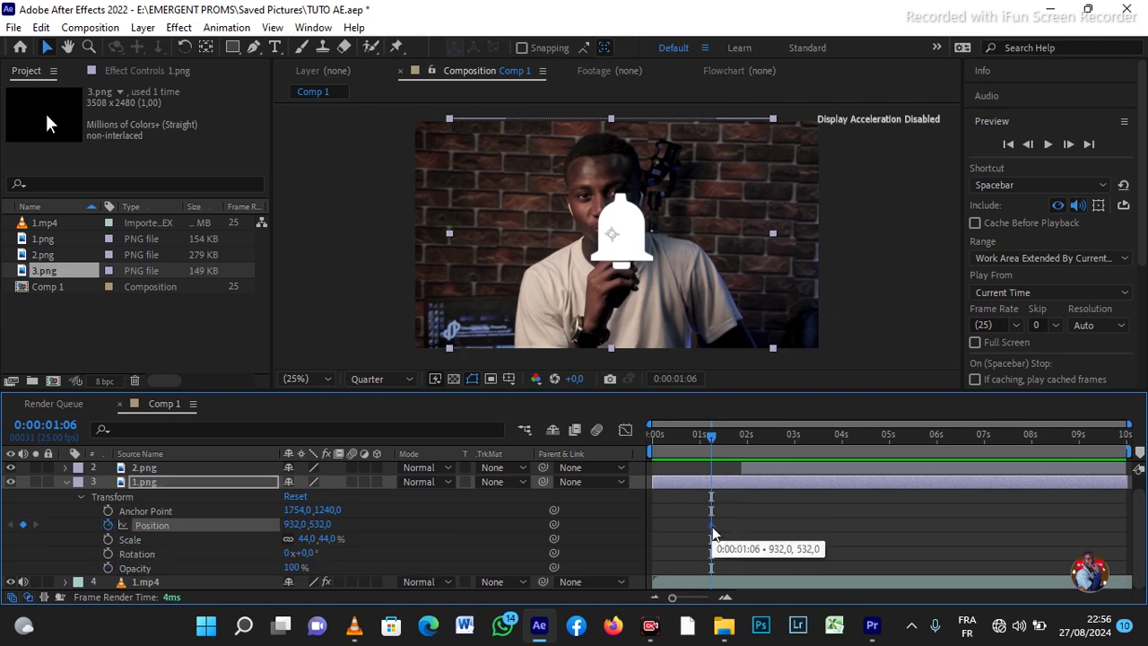
left_click(712, 529)
left_click_drag(707, 529, 709, 527)
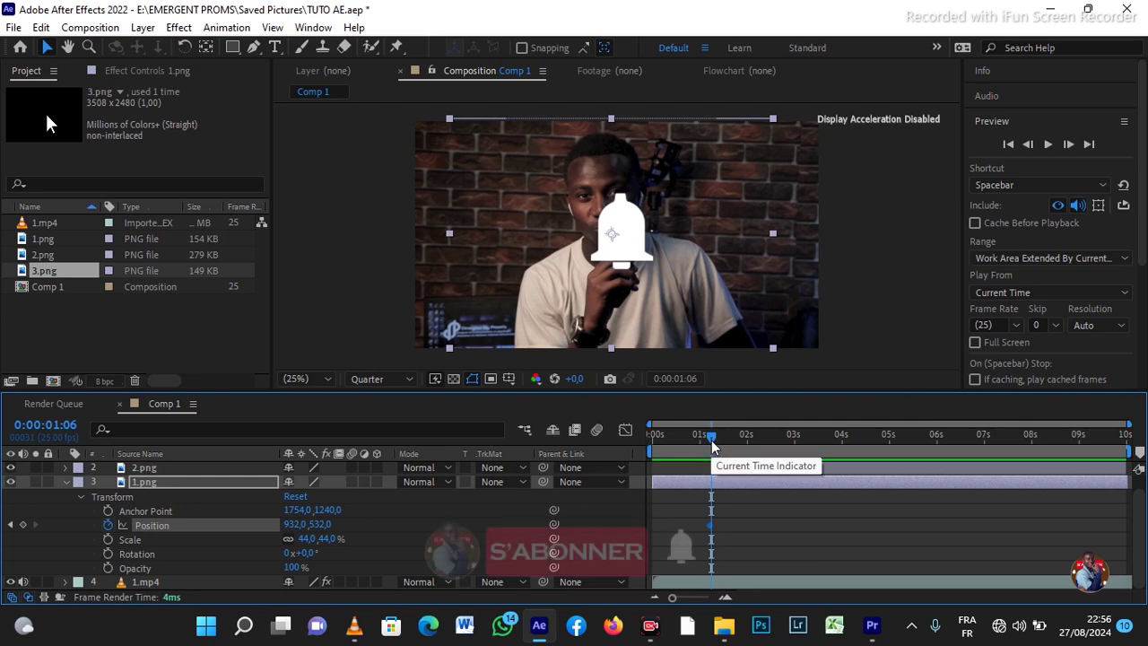
- Add a starting Position keyframe of 944, 1340 below the frame for 1.png at 0:00:00:02, and preview the bell's rise
left_click_drag(711, 445, 656, 449)
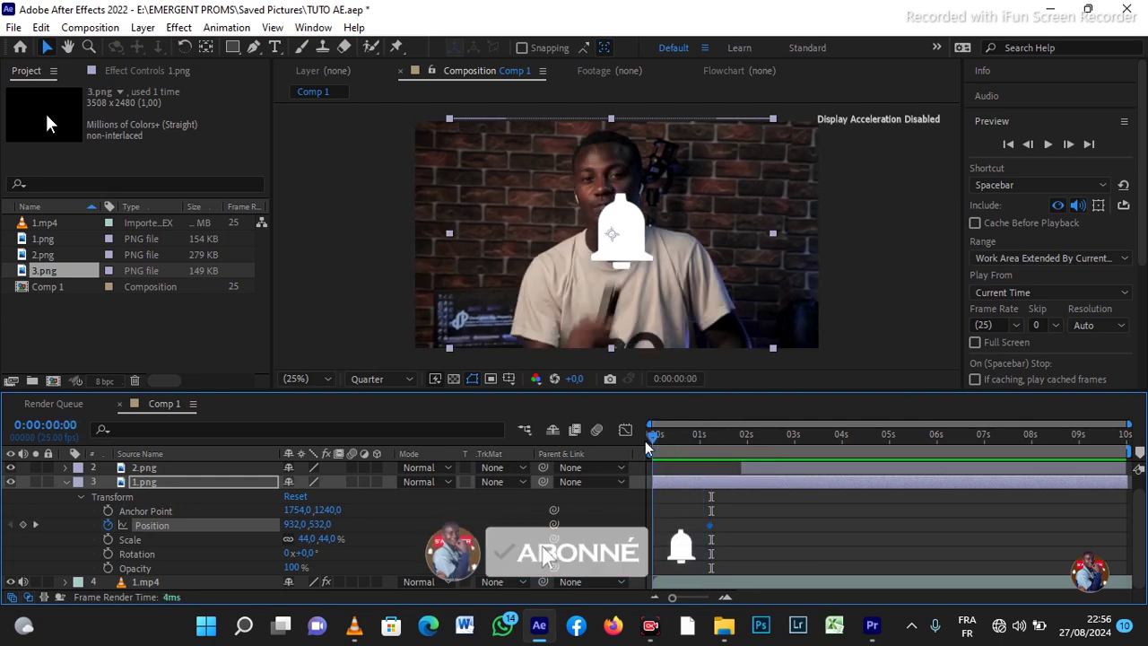
left_click(666, 442)
left_click_drag(667, 442, 653, 443)
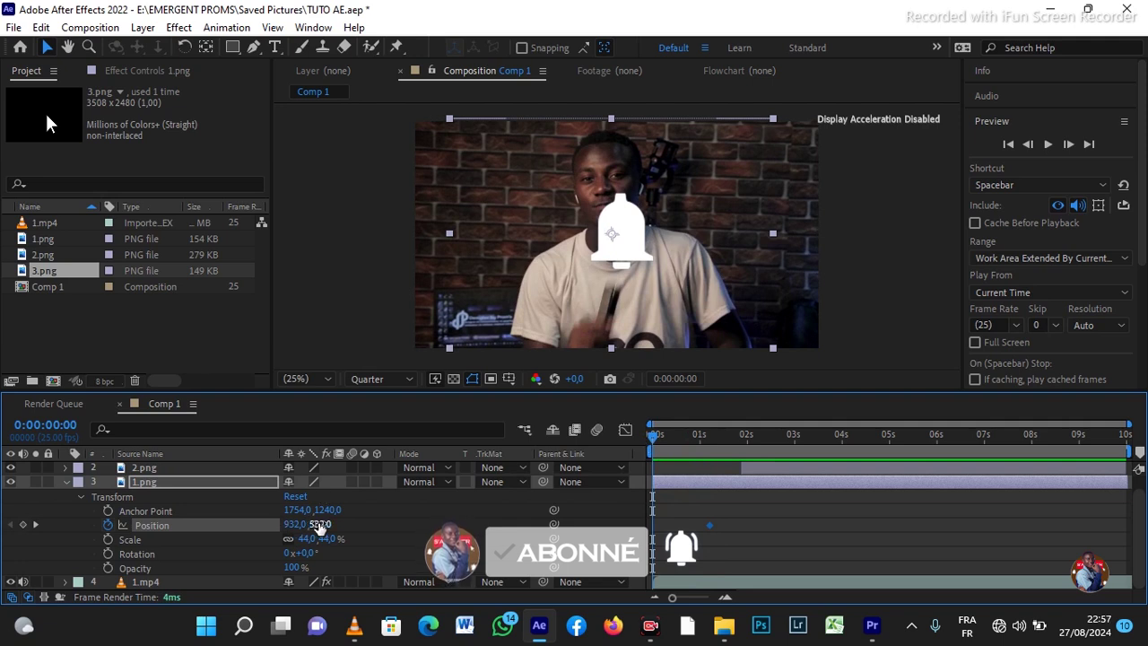
left_click(624, 233)
left_click_drag(622, 234, 625, 399)
left_click_drag(655, 528, 660, 527)
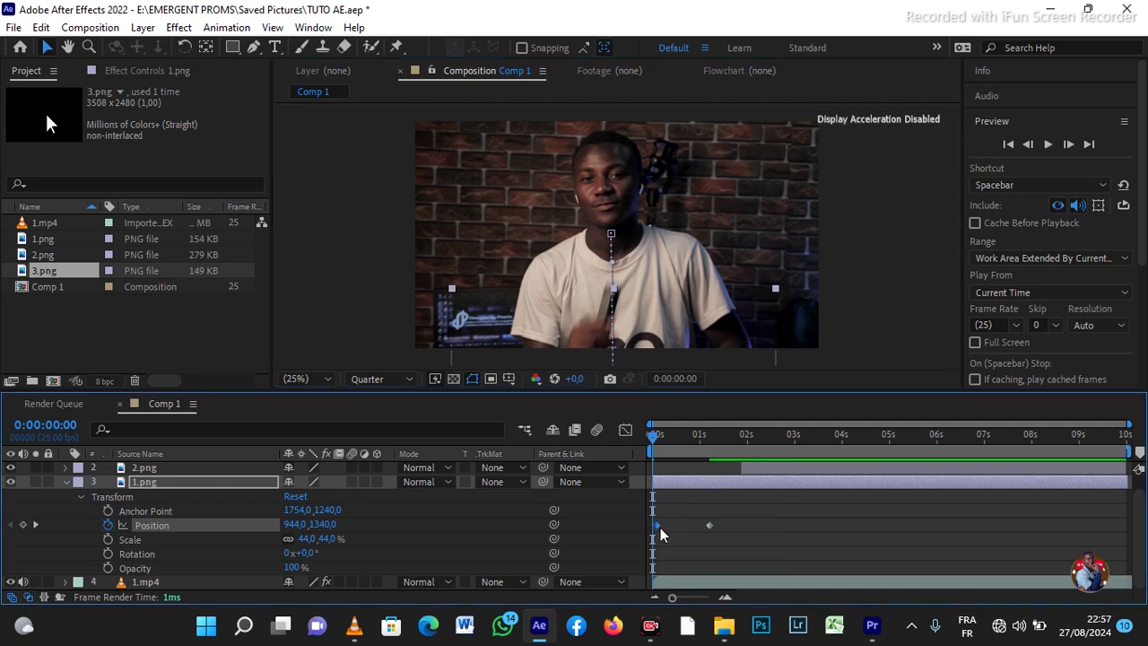
key("space")
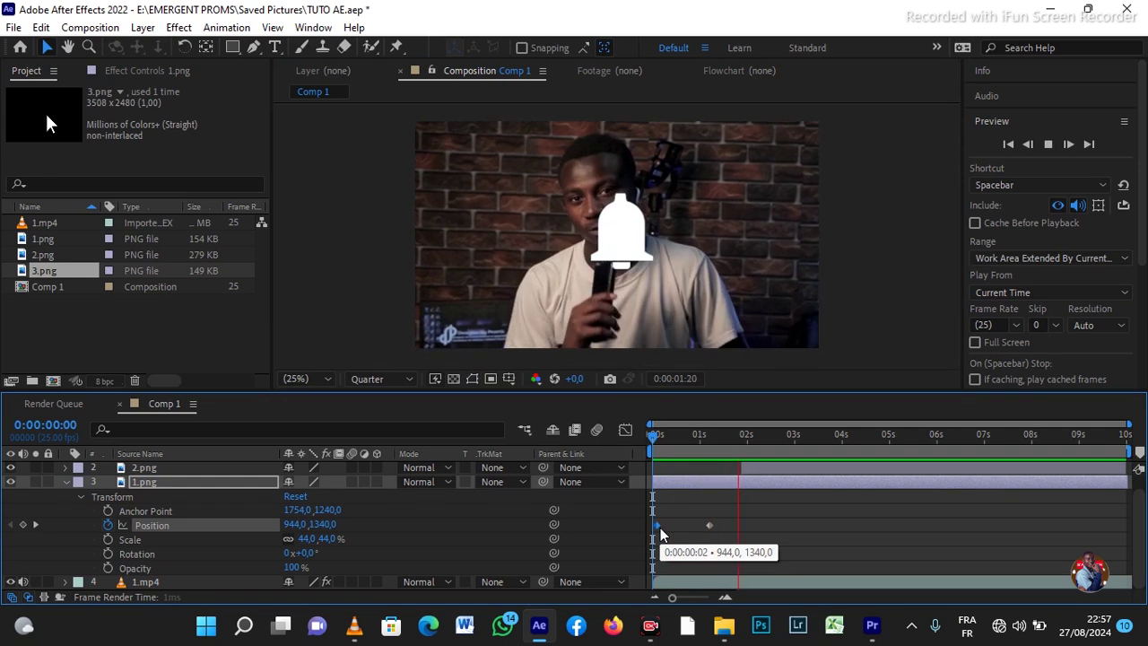
key("space")
- Try an overshoot Position keyframe of 933.3, 513.6 for 1.png at 0:00:01:00 and preview the motion
left_click_drag(743, 436, 708, 475)
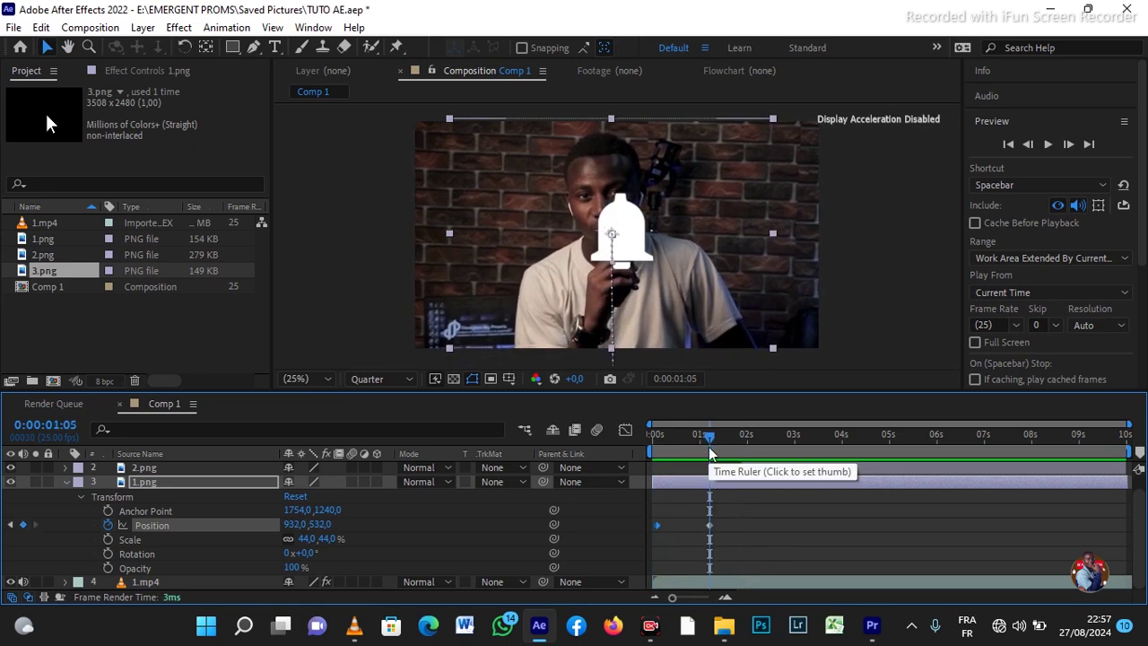
left_click_drag(709, 437, 702, 439)
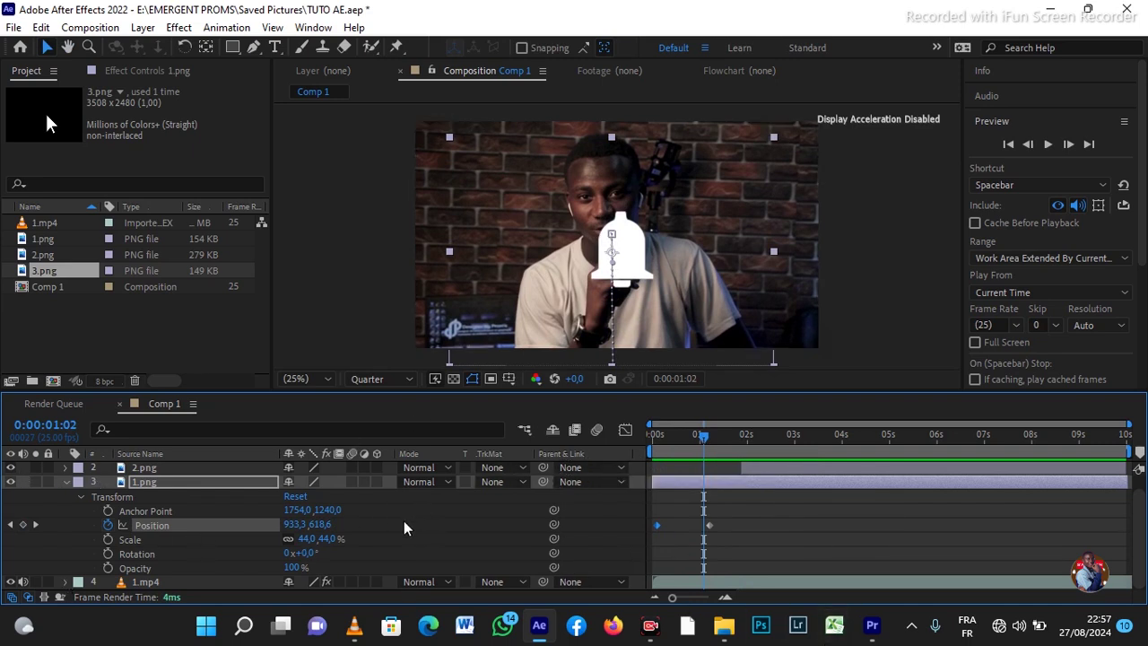
left_click_drag(313, 525, 229, 523)
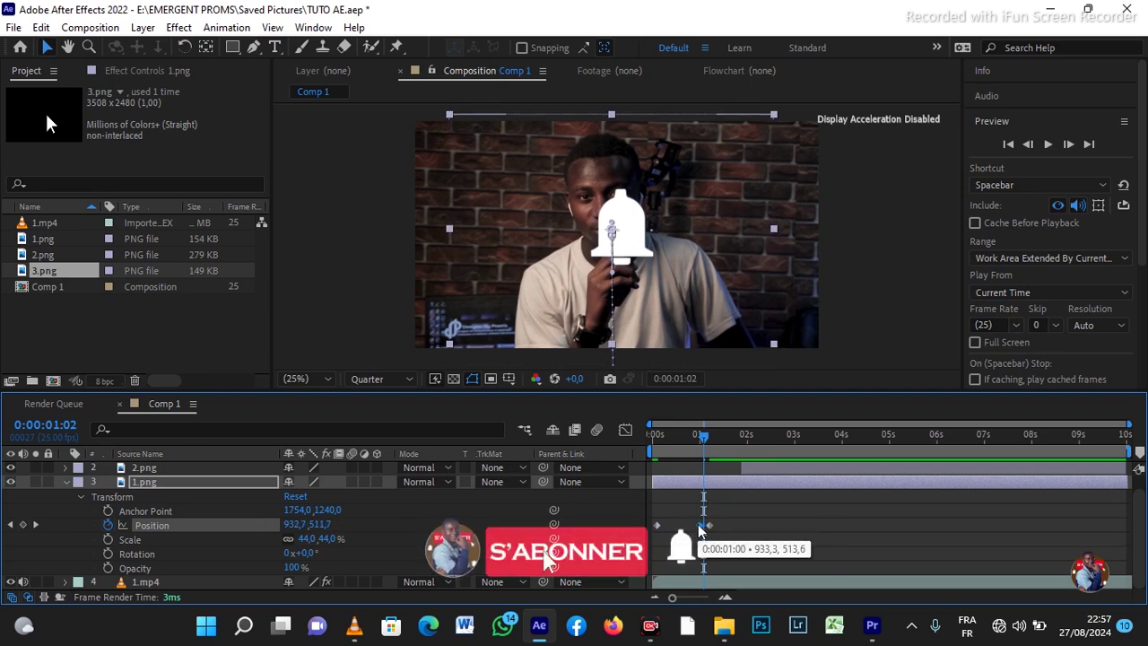
left_click_drag(702, 438, 647, 437)
key("space")
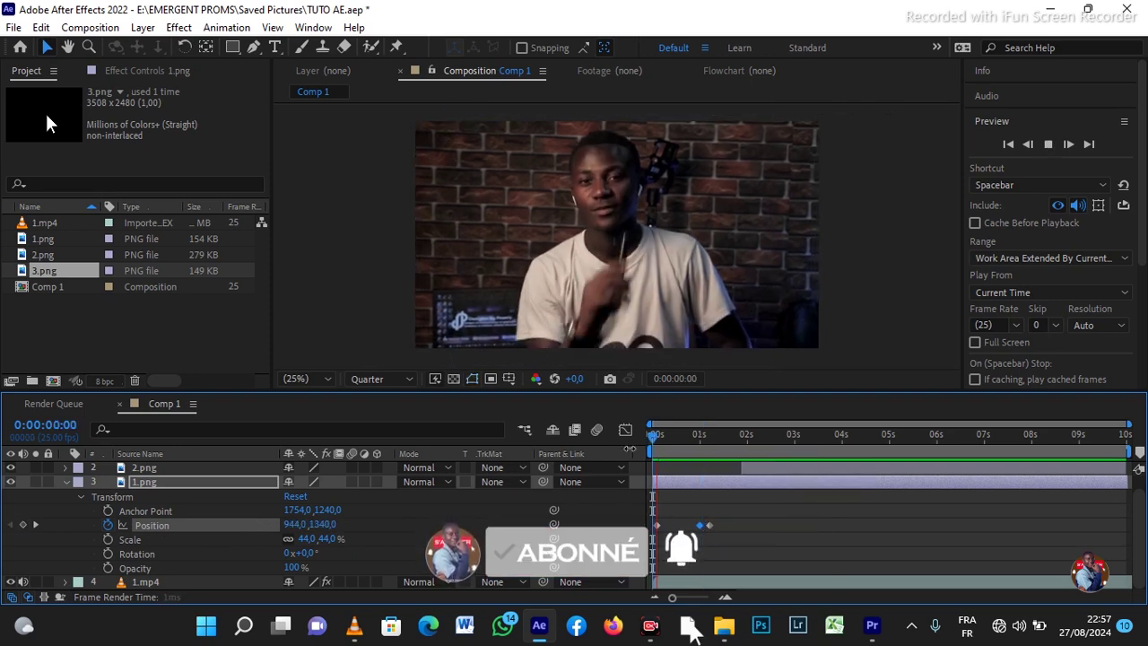
key("space")
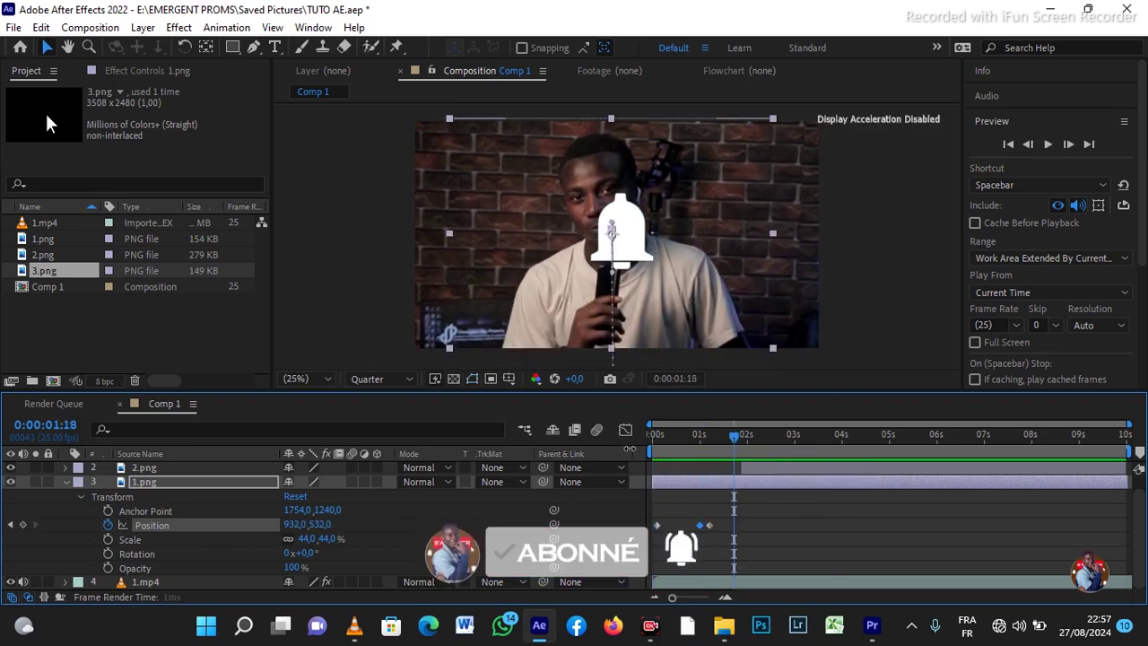
- Replace the 1.png overshoot keyframe with one placing the bell higher at 0:00:00:24, and preview the motion
left_click_drag(712, 445, 699, 468)
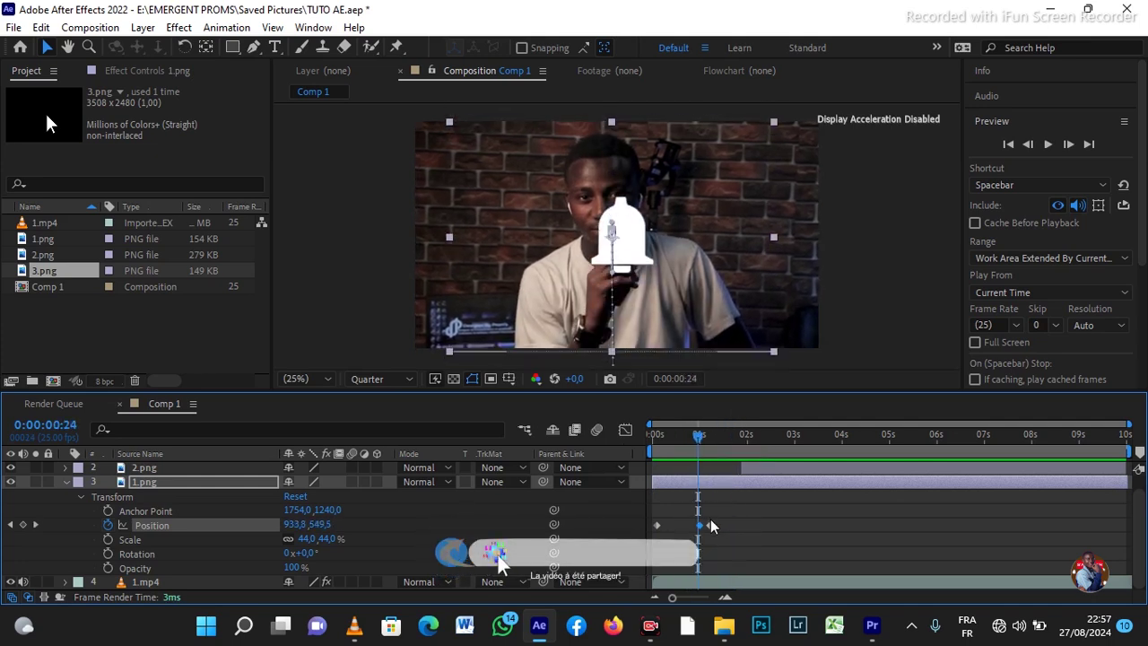
key("Delete")
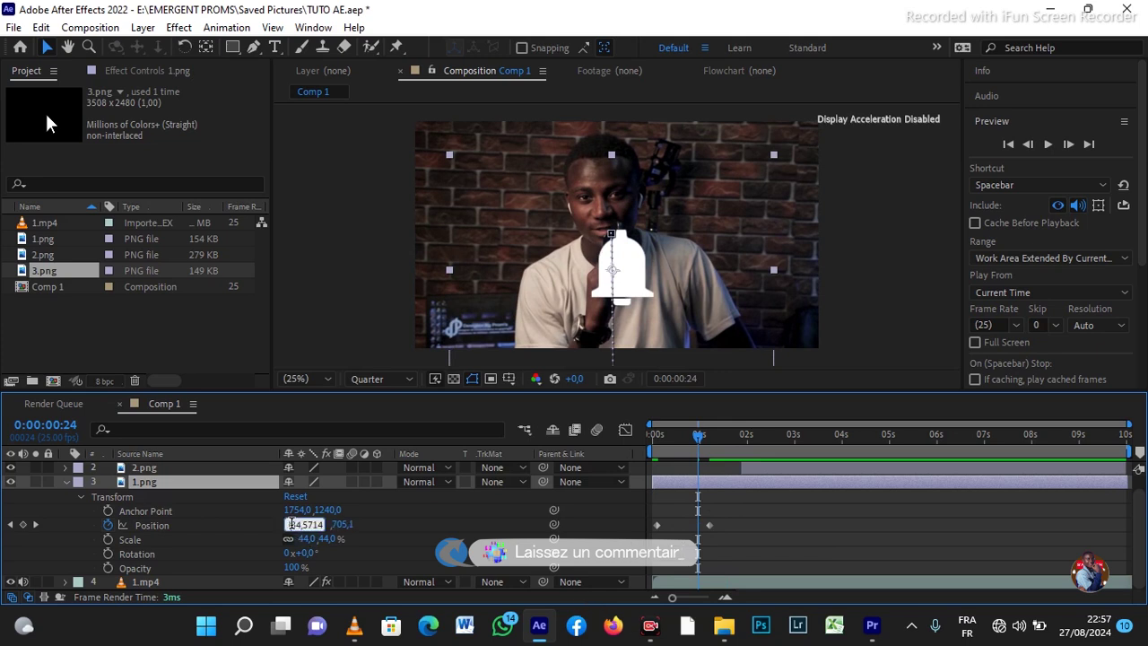
left_click_drag(336, 524, 149, 521)
left_click_drag(698, 436, 637, 447)
key("space")
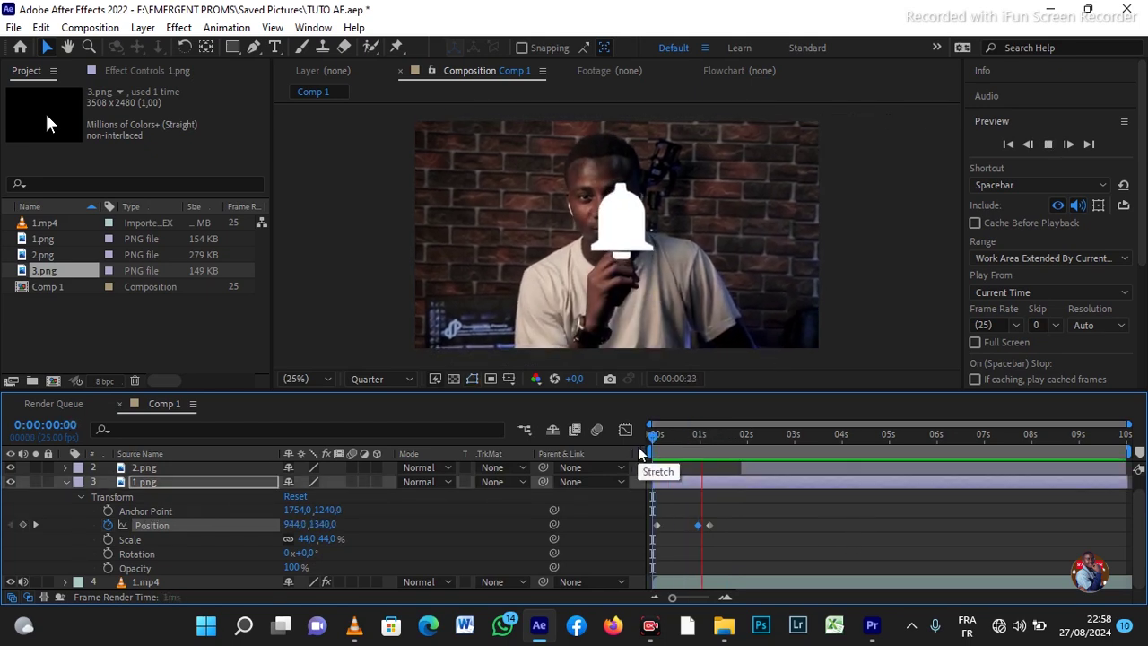
key("space")
- Add a Rotation keyframe of 0° to the 1.png layer at 0:00:01:06
left_click_drag(726, 432, 710, 463)
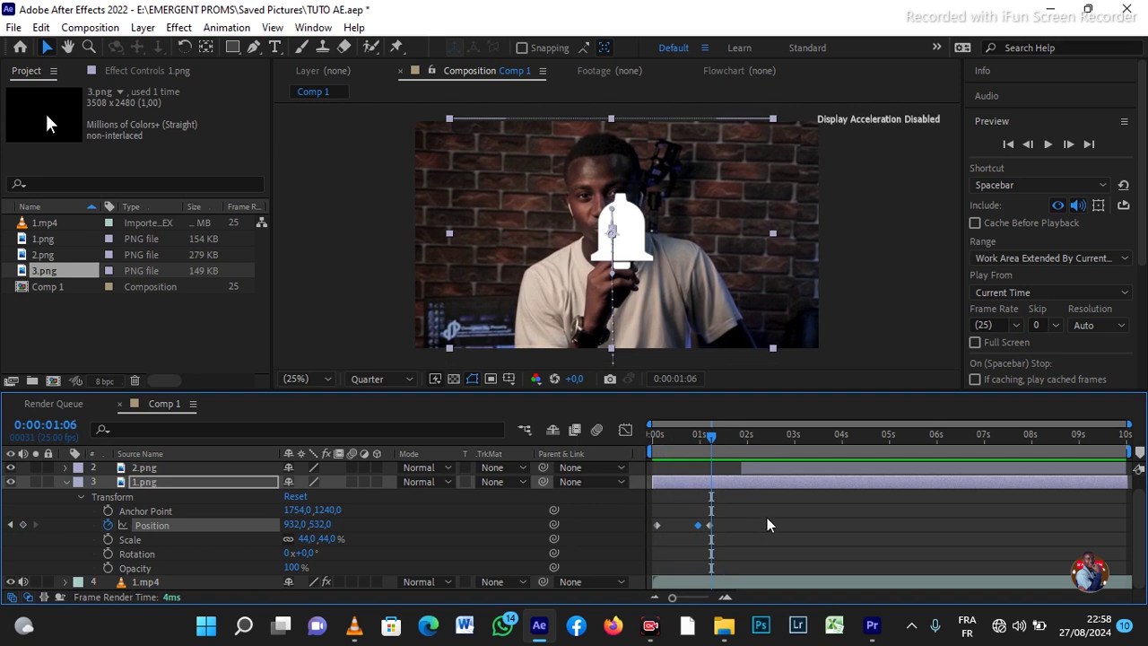
left_click(212, 524)
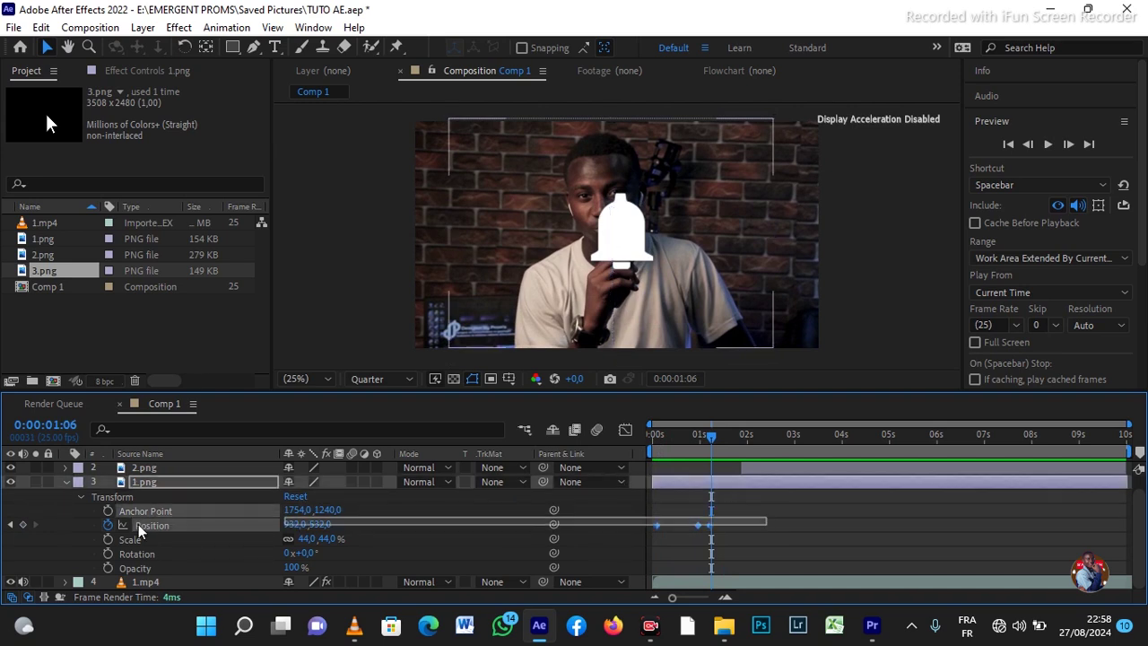
left_click(740, 508)
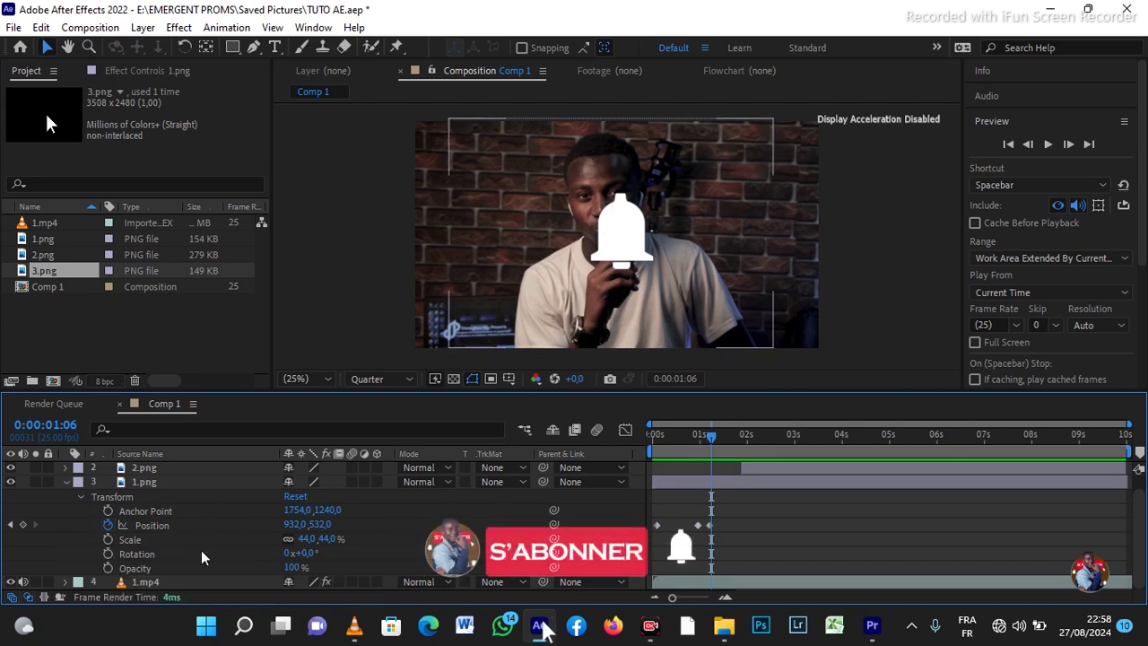
left_click(109, 554)
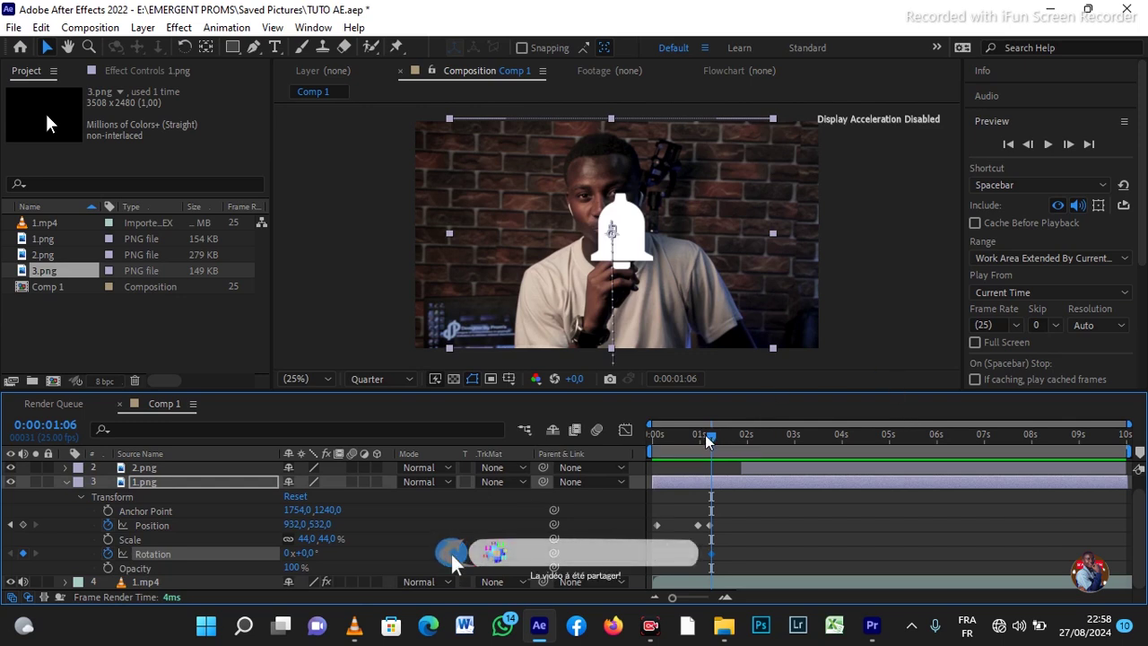
- Add a 17° Rotation keyframe to 1.png and align it with the first Position keyframe at 0:00:00:02
left_click_drag(711, 442, 657, 442)
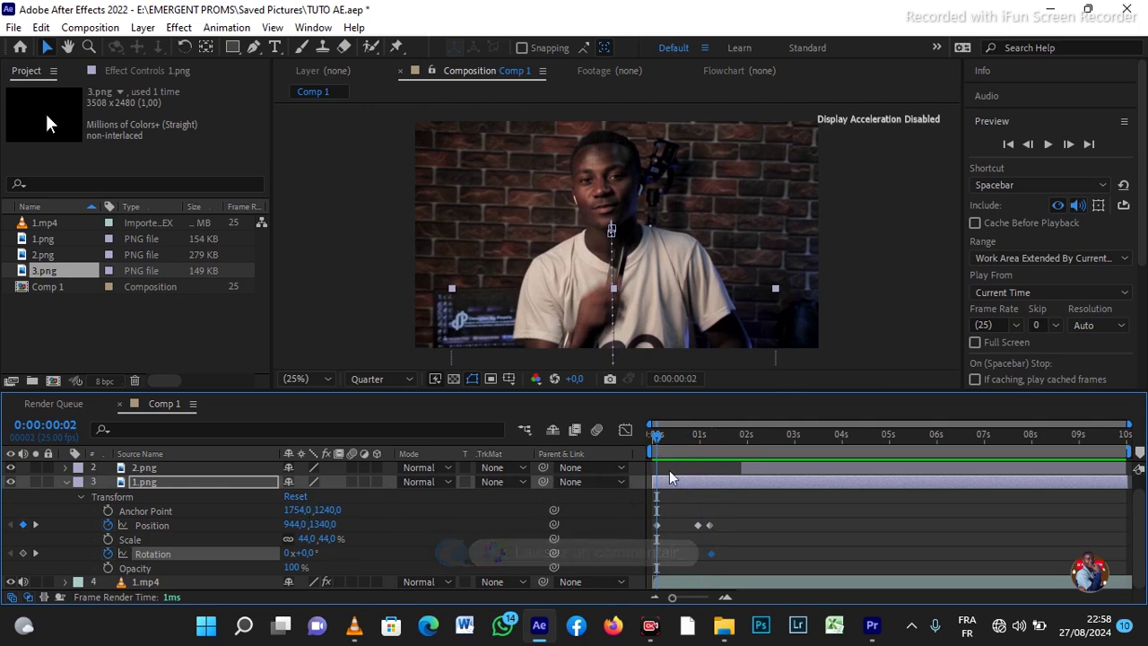
left_click(663, 439)
left_click(684, 442)
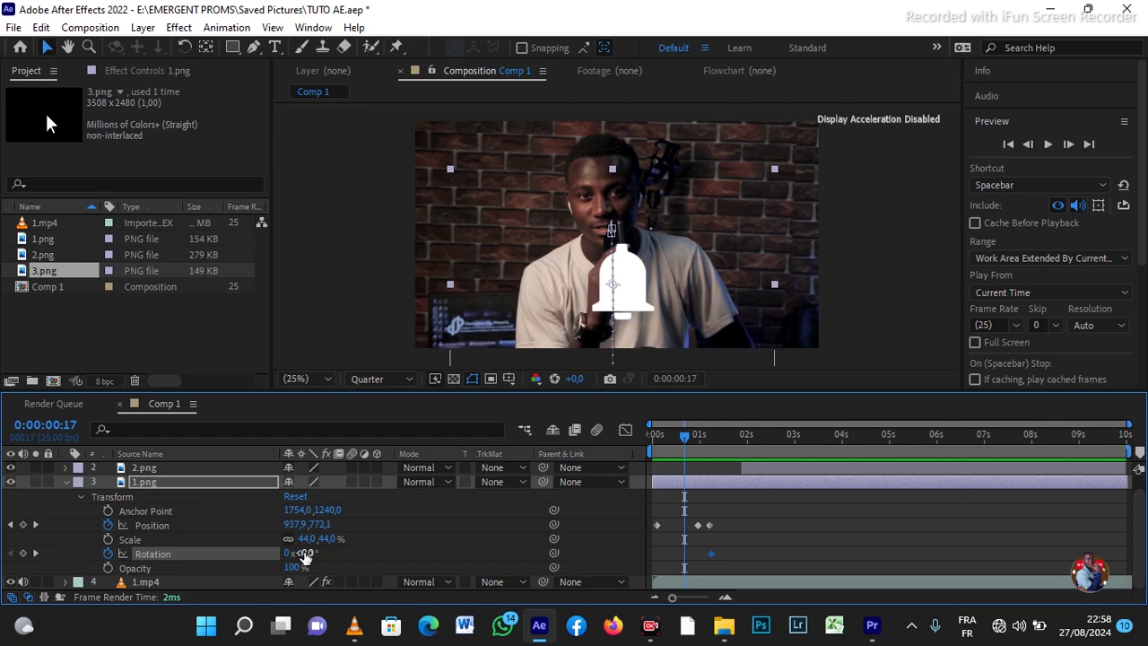
left_click_drag(309, 552, 319, 552)
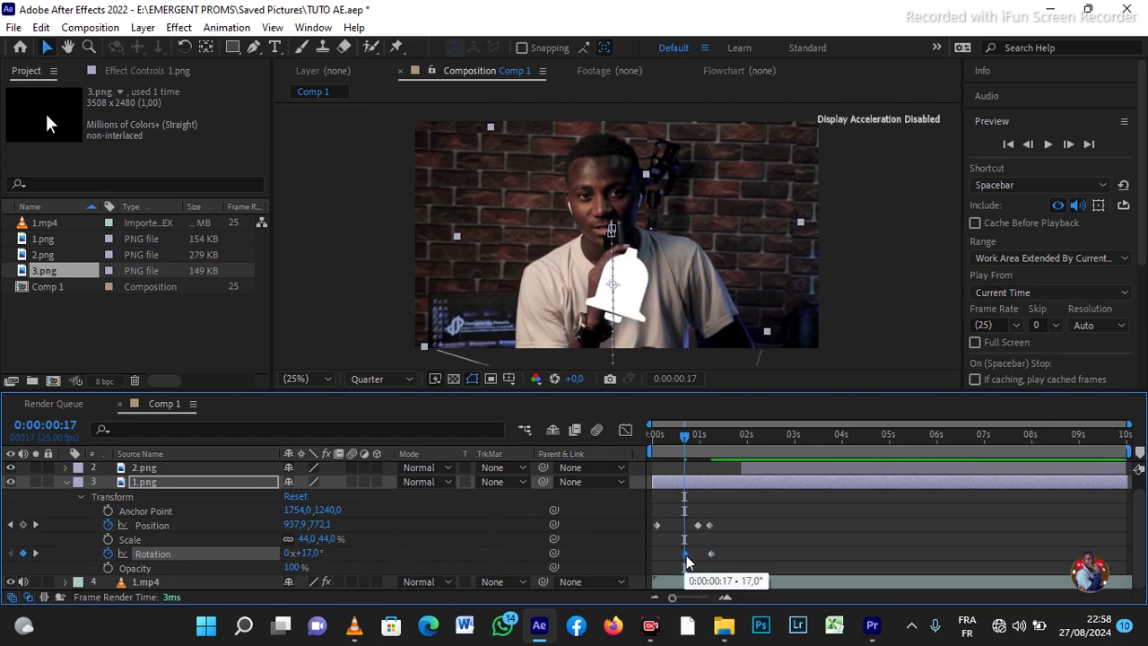
left_click_drag(684, 555, 658, 554)
- Preview the bell's tilt and align the ending Rotation keyframe of 1.png with its last Position keyframe
left_click_drag(689, 451, 624, 459)
key("space")
key("space")
left_click_drag(731, 437, 707, 451)
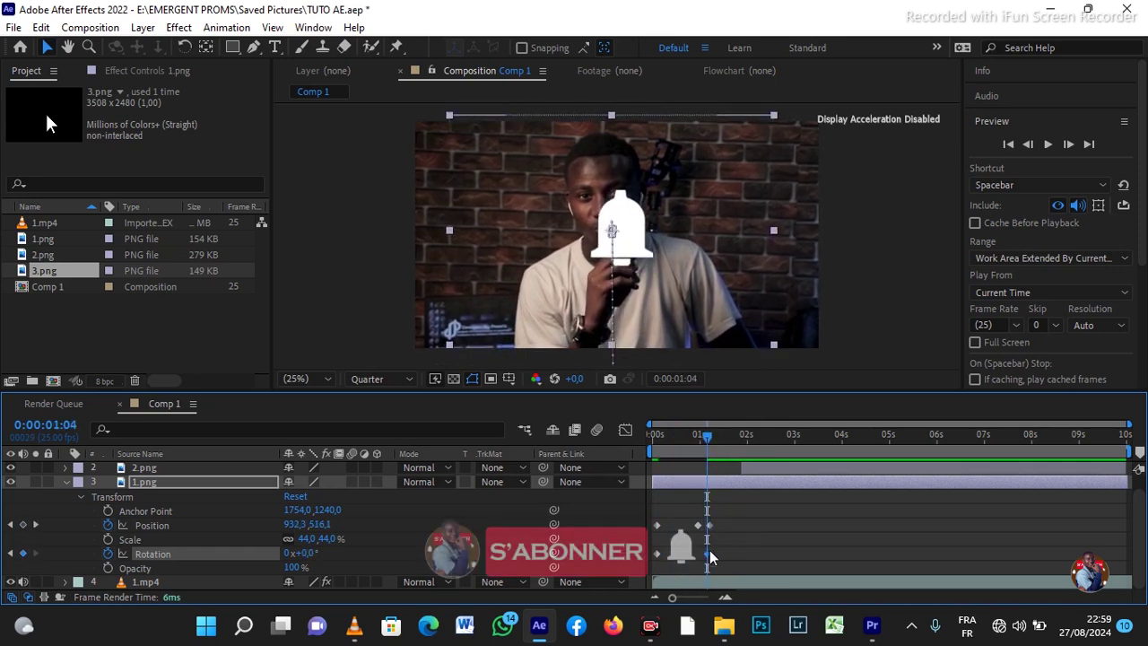
left_click_drag(710, 552, 711, 556)
- Delay the 2.png layer's start to just before 3 seconds and make the 3.png layer start at 0:00:01:13
left_click_drag(685, 450, 725, 447)
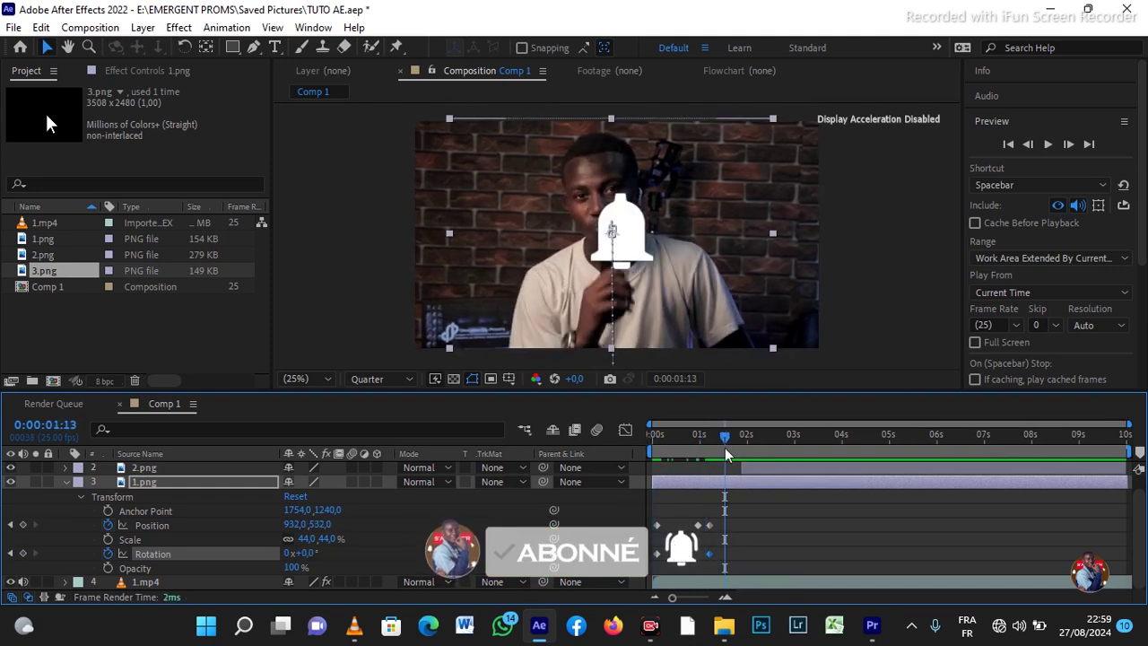
left_click(66, 483)
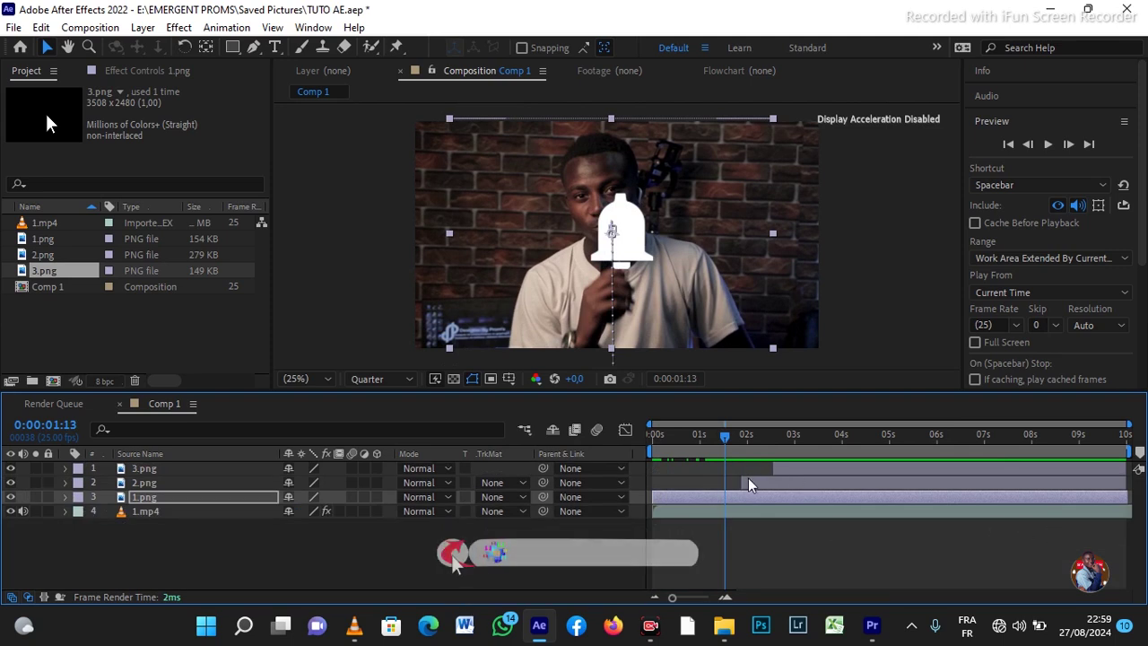
left_click(788, 482)
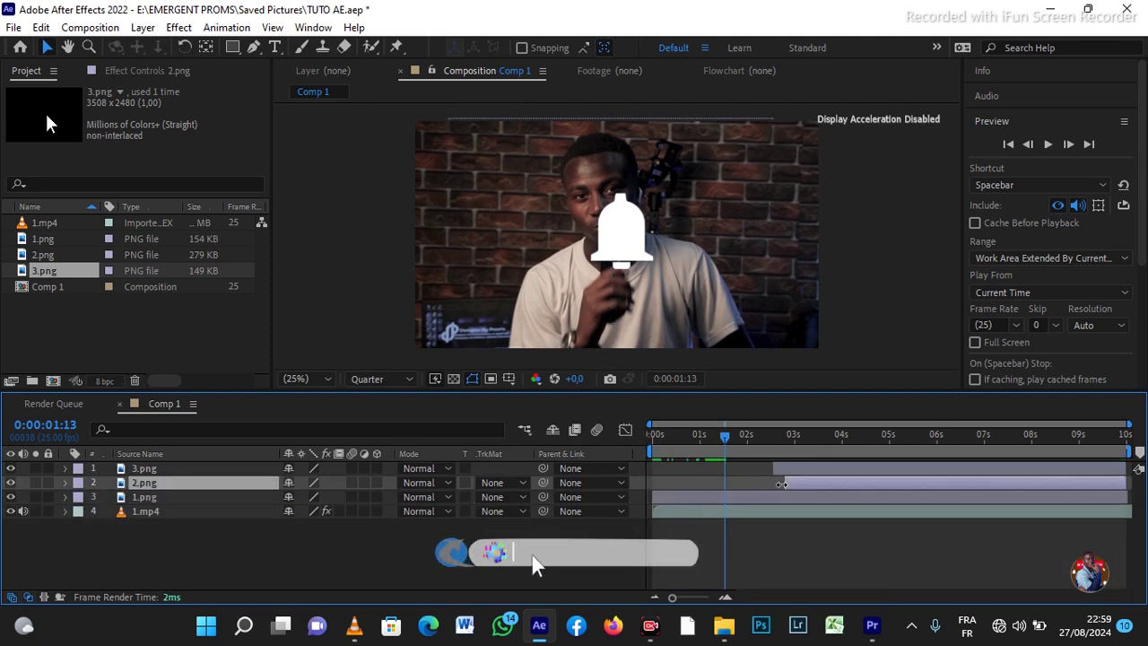
left_click_drag(774, 468, 727, 468)
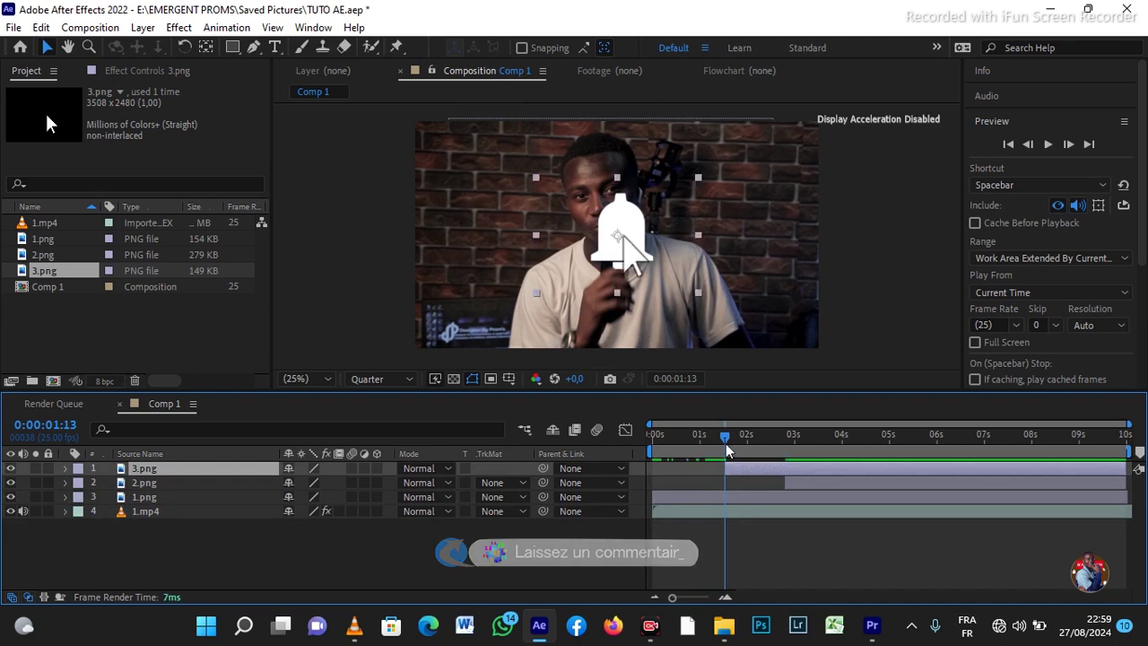
- Add a Position keyframe of 960, 540 to the 3.png cursor layer at 0:00:02:05
mouse_move(725, 434)
left_mouse_down()
mouse_move(692, 434)
mouse_move(743, 439)
left_mouse_up()
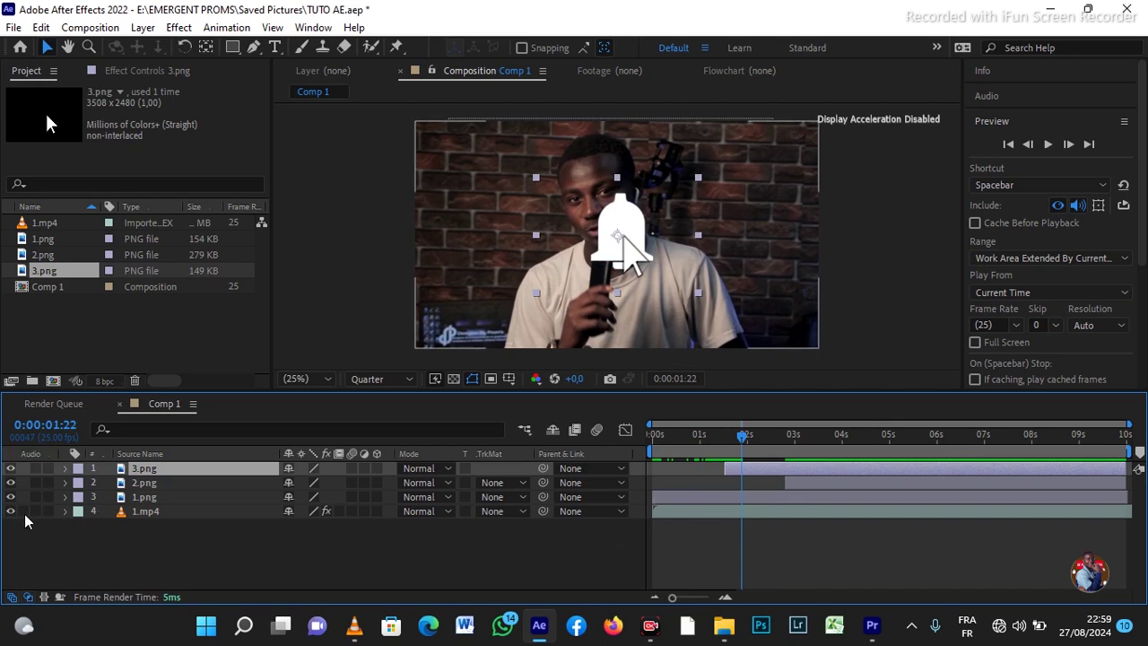
mouse_move(747, 438)
left_mouse_down()
mouse_move(767, 440)
mouse_move(763, 451)
left_mouse_up()
key("Page_Up")
key("Page_Up")
key("Page_Up")
key("Page_Up")
key("Page_Up")
key("Page_Up")
key("Page_Up")
key("Page_Up")
key("Page_Up")
key("Page_Up")
key("Page_Up")
key("Page_Up")
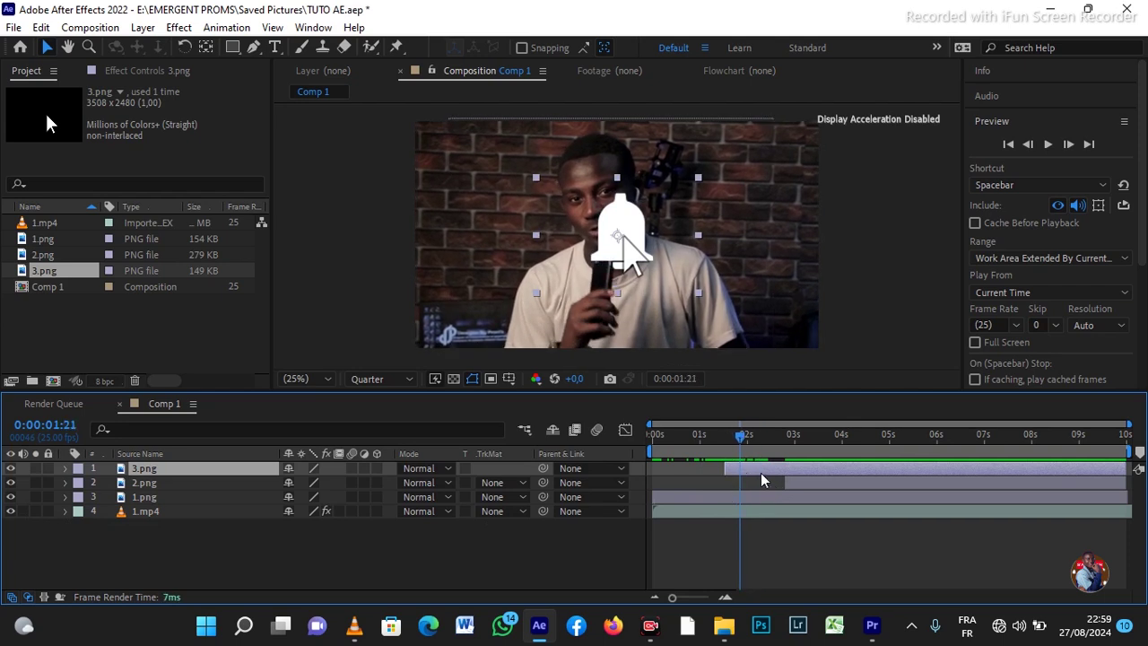
left_click(65, 467)
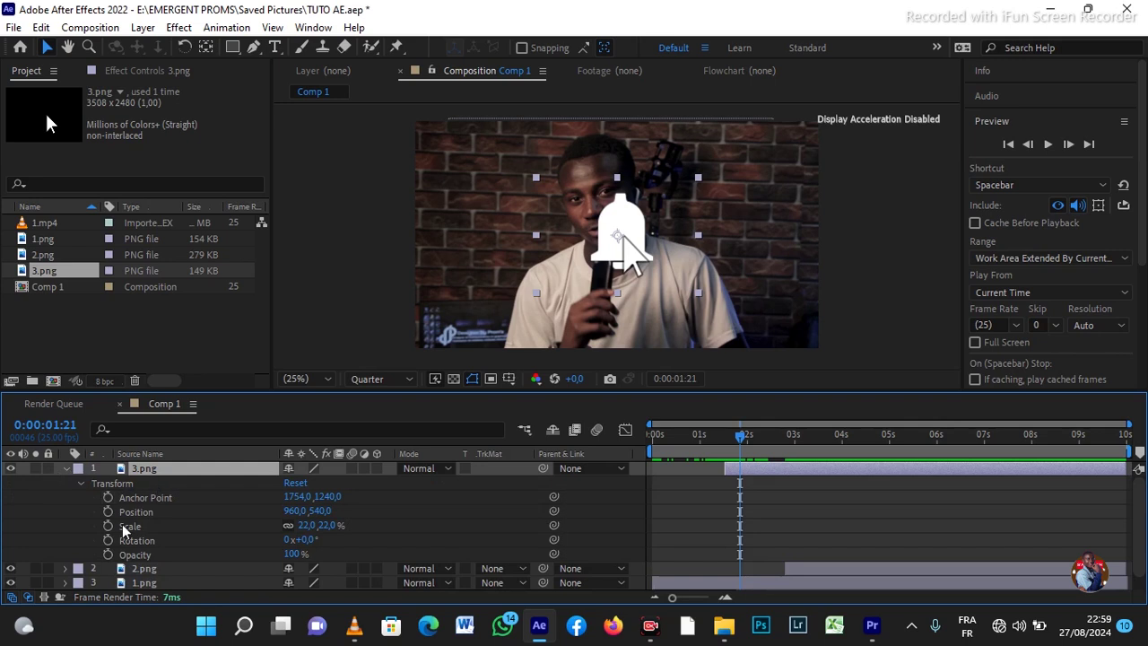
left_click(217, 513)
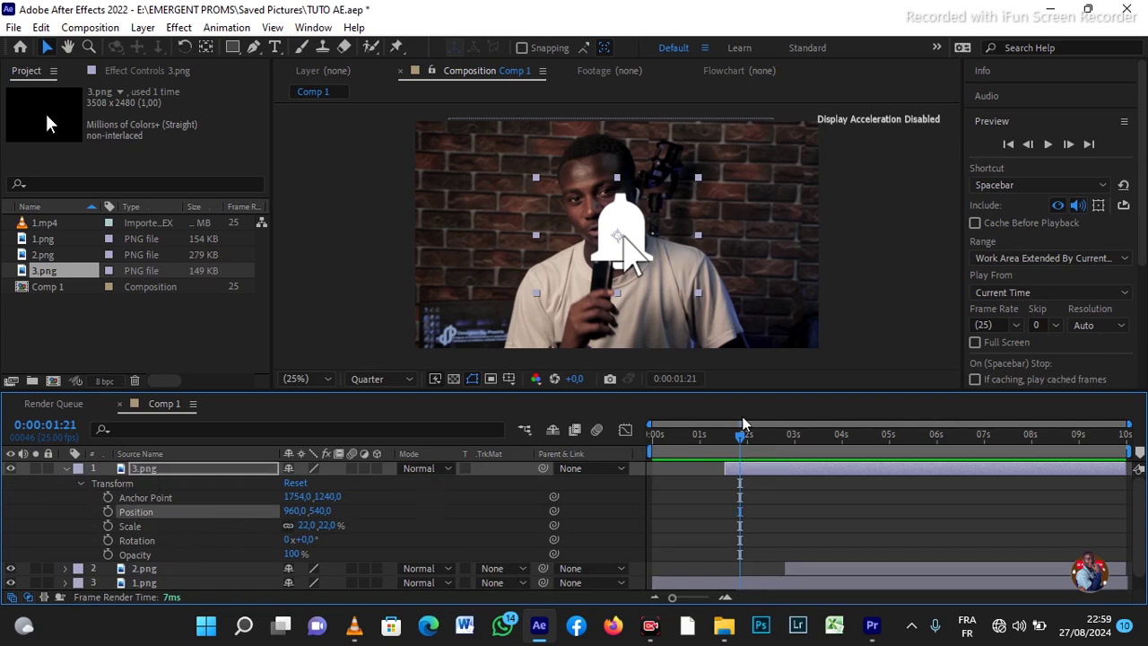
left_click_drag(742, 436, 756, 461)
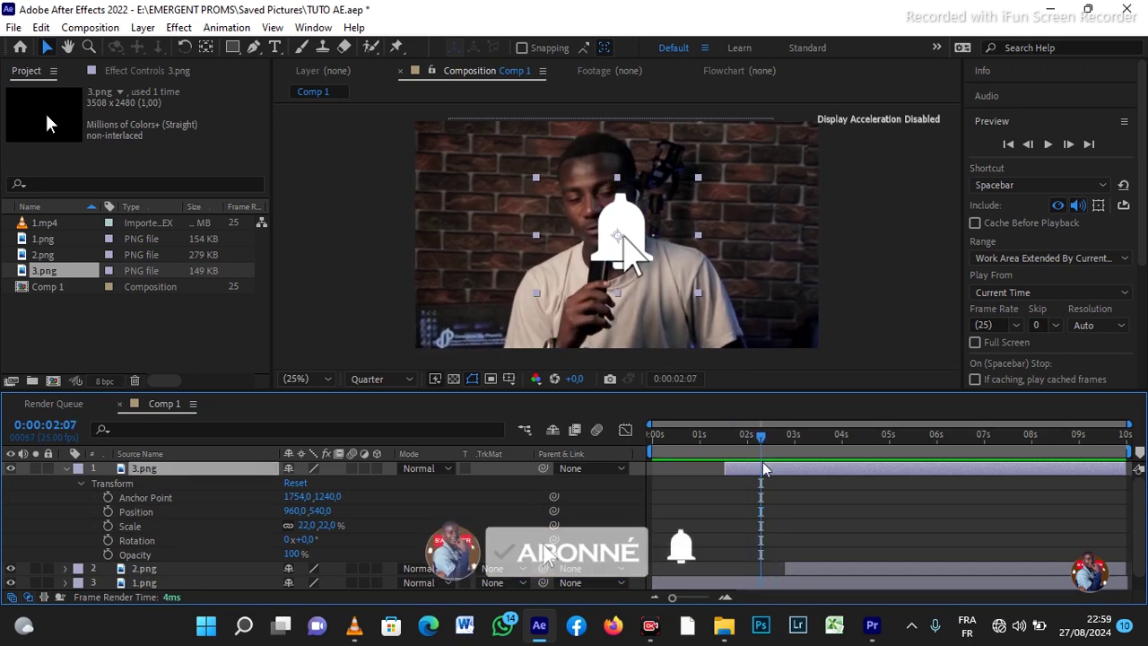
left_click(108, 511)
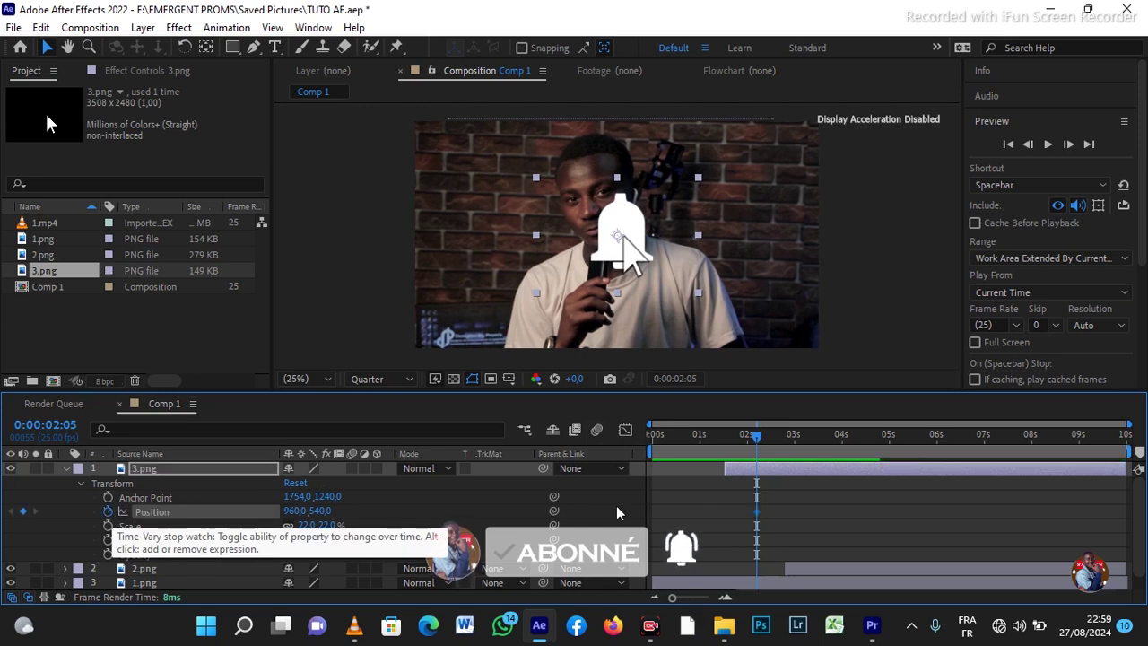
- Add a starting Position keyframe of 208, 1176 for 3.png at 0:00:01:13 and scrub through the cursor's entrance
left_click(750, 440)
left_click_drag(749, 439, 726, 434)
left_click(748, 469)
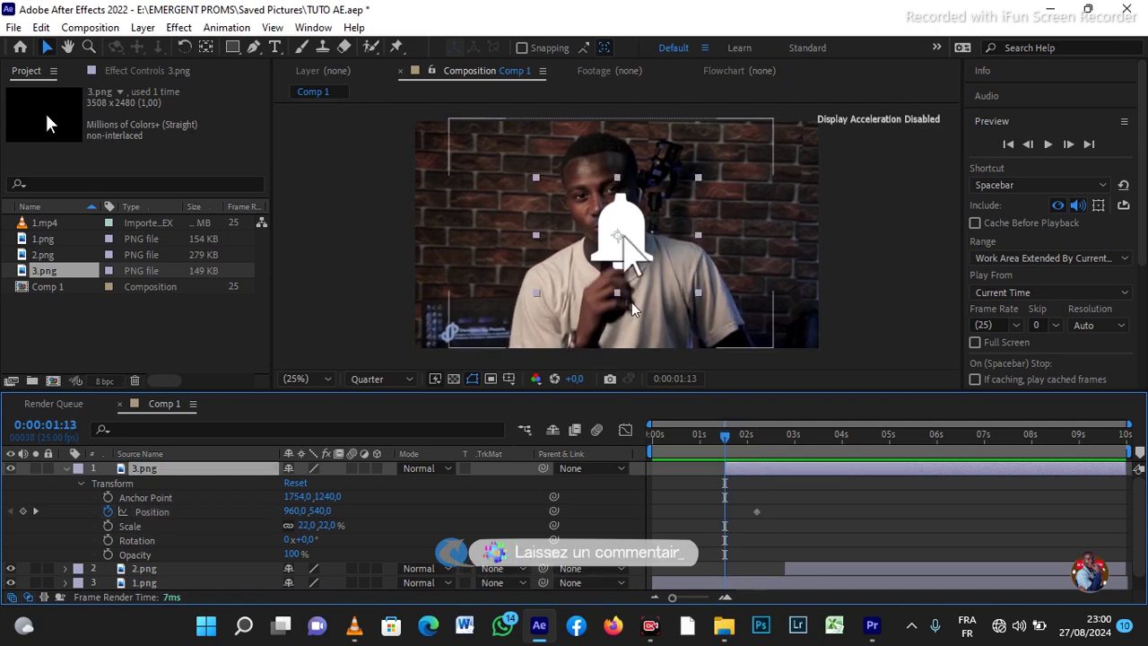
left_click_drag(627, 260, 466, 372)
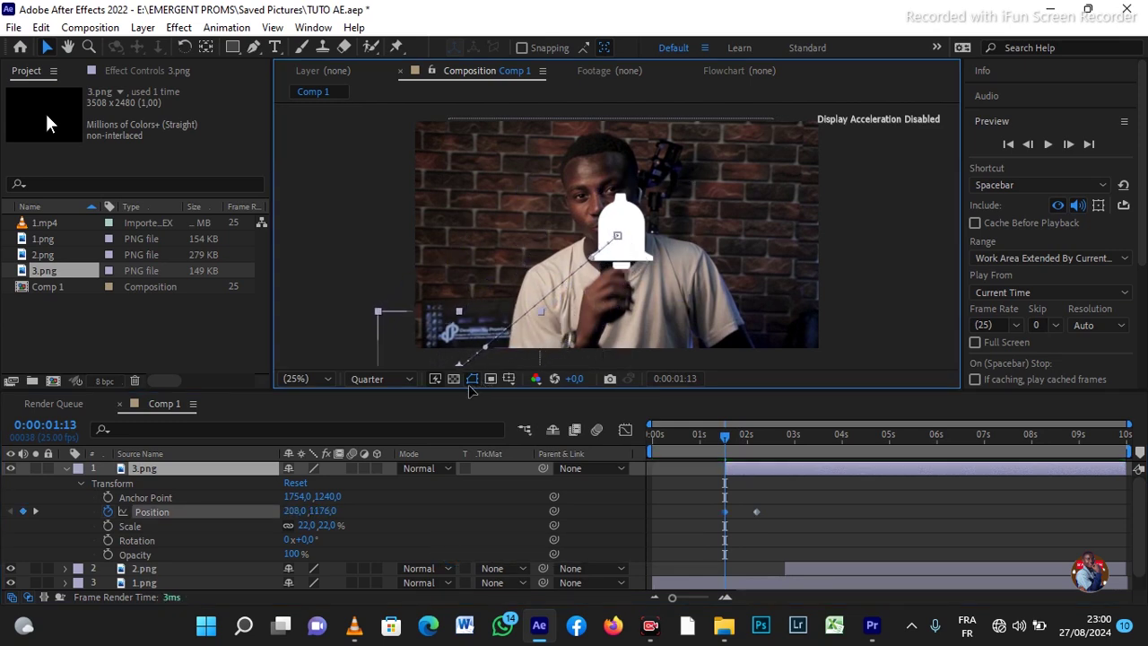
left_click(723, 438)
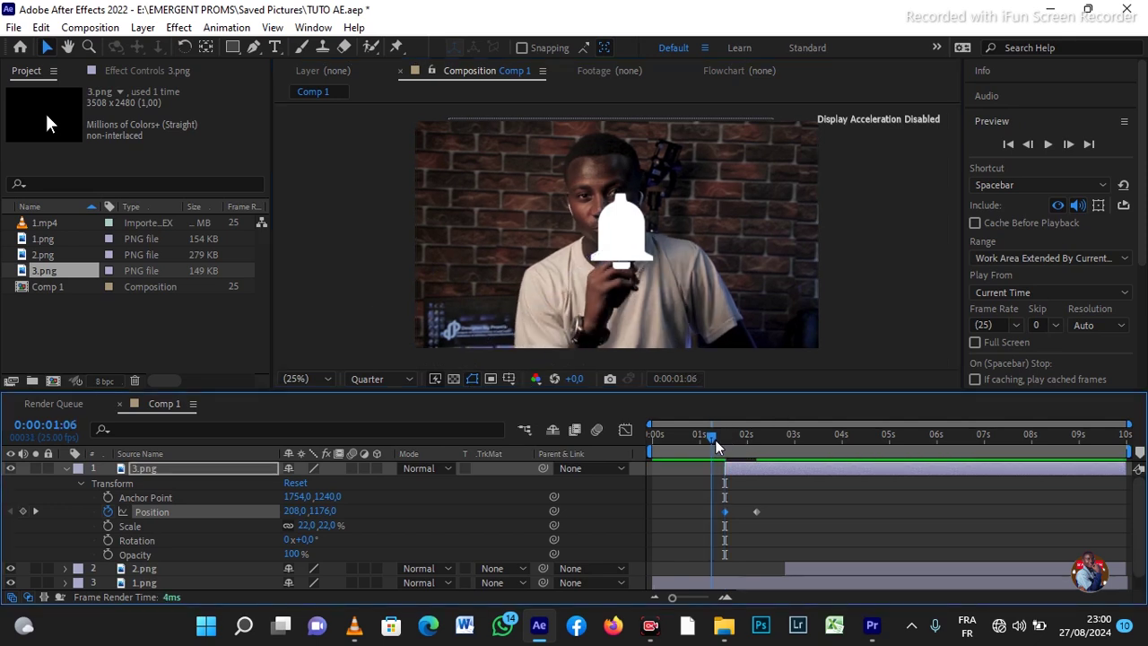
left_click_drag(733, 444, 759, 463)
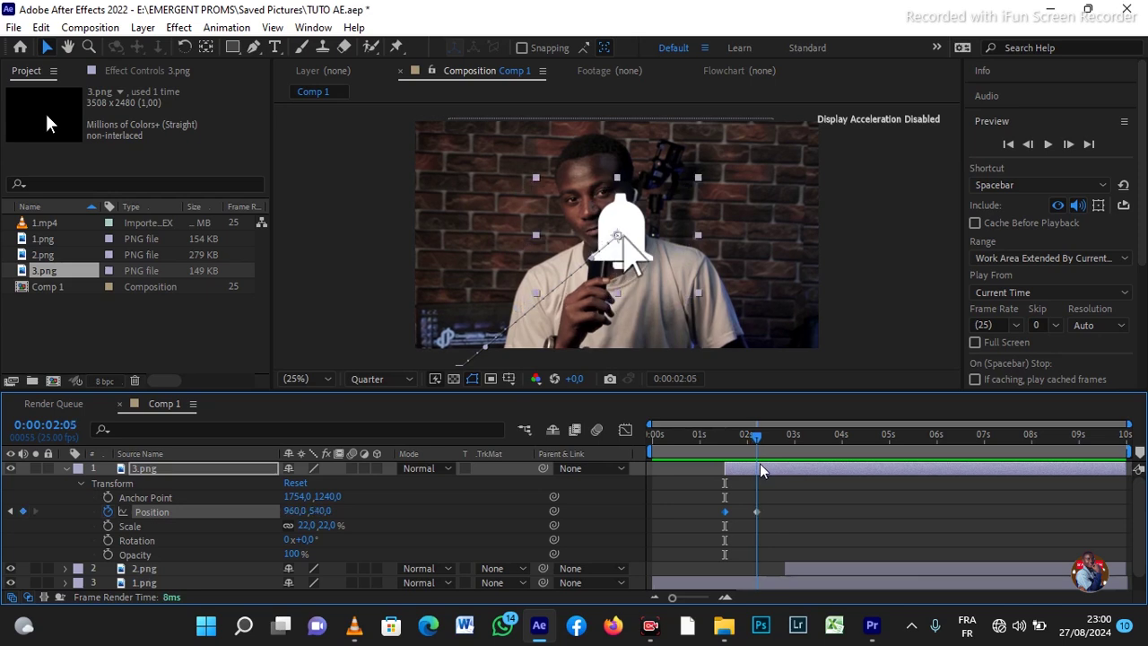
- Bend the cursor's straight motion path into an arc by pulling the starting keyframe's handle upward
left_click(484, 349)
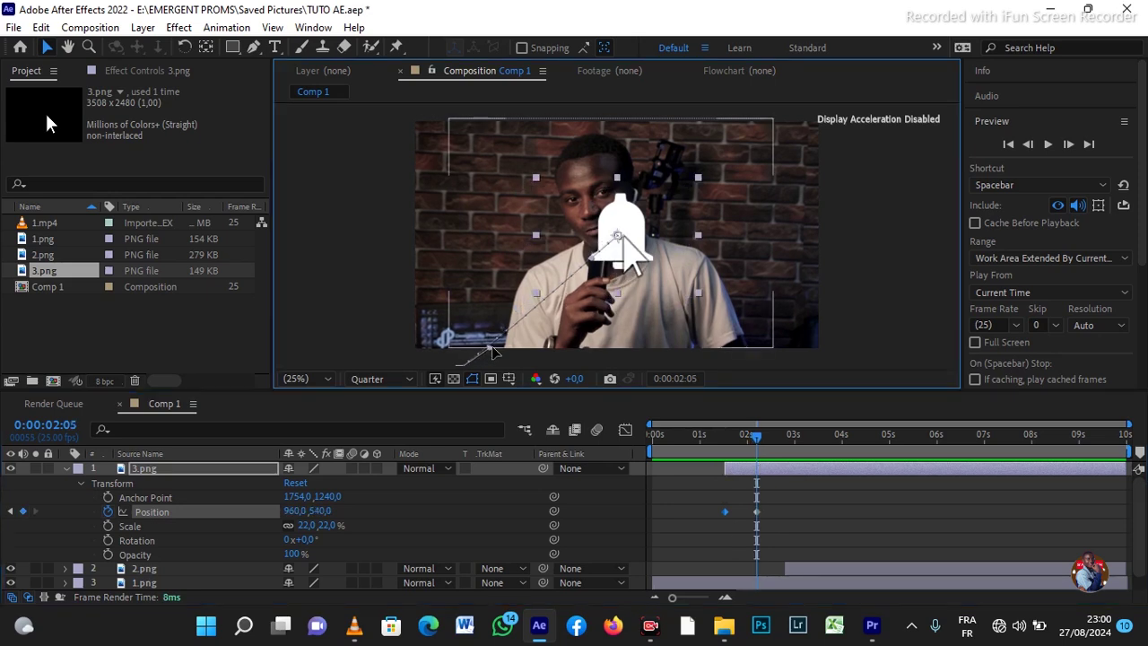
left_click_drag(495, 347, 450, 282)
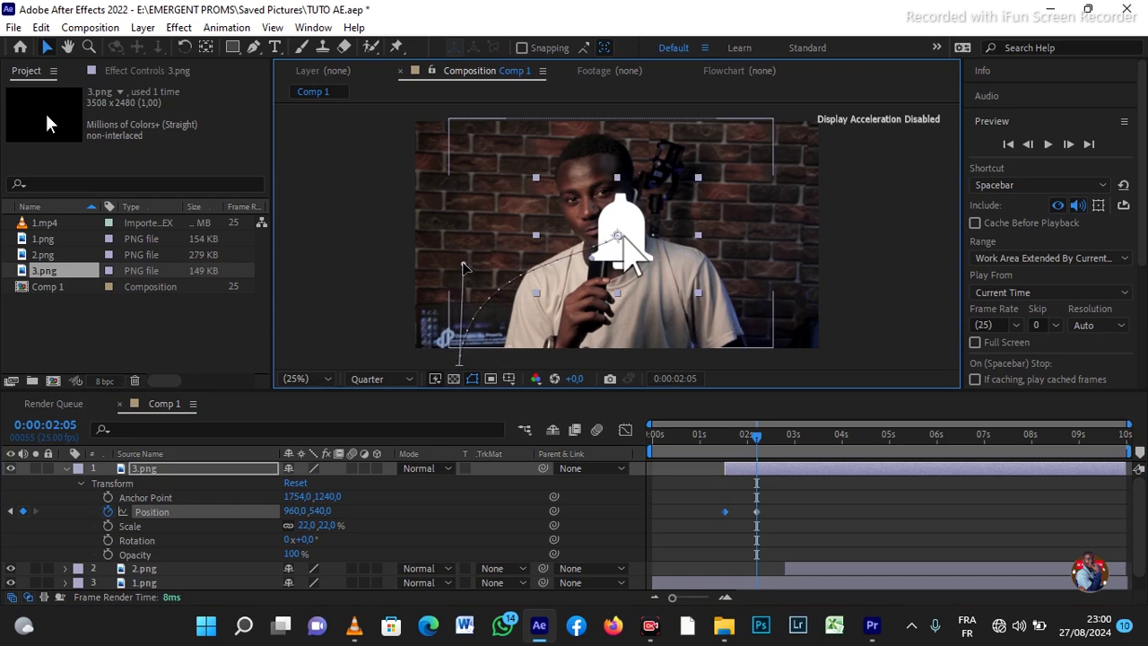
left_click(463, 320)
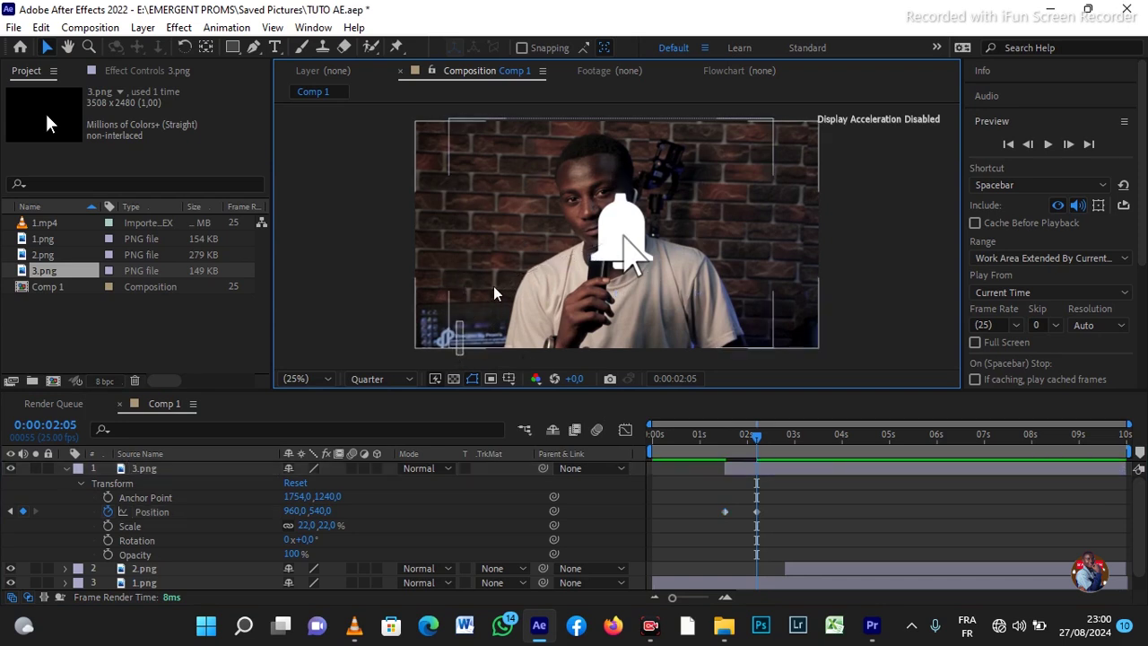
- Raise the 3.png keyframe at 0:00:02:05 to 960, 500, extend the path's starting handle further upward, and preview the motion
left_click(739, 571)
left_click_drag(763, 439, 764, 465)
left_click(764, 464)
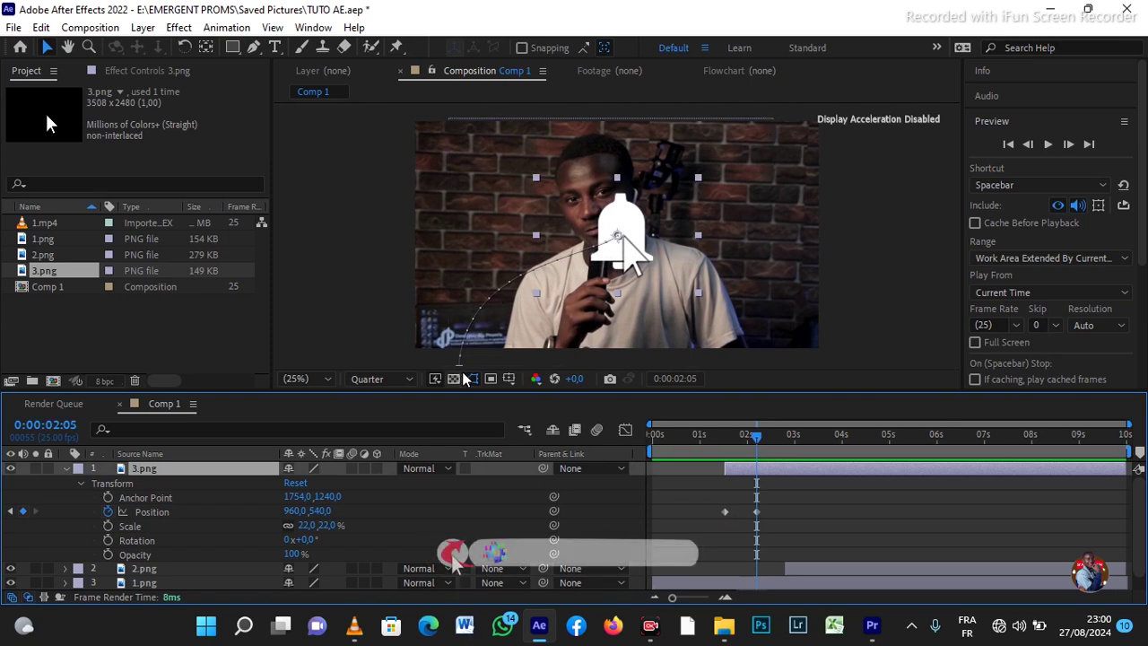
left_click(537, 295)
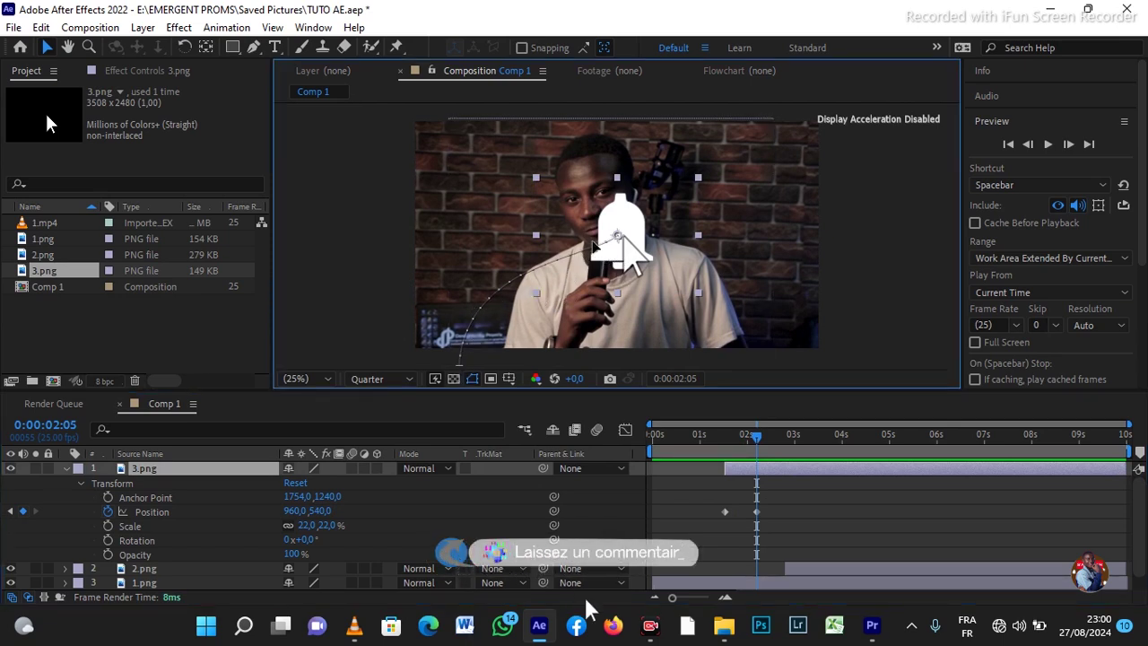
left_click_drag(593, 251, 592, 240)
left_click_drag(466, 265, 449, 190)
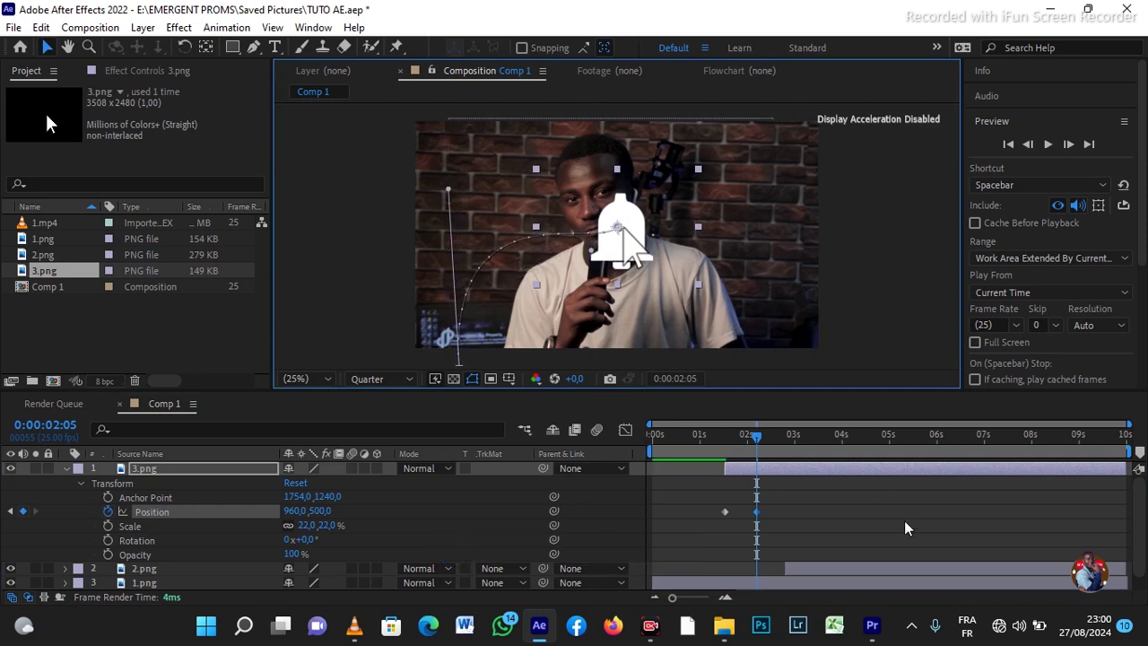
left_click_drag(756, 442, 702, 449)
key("space")
key("space")
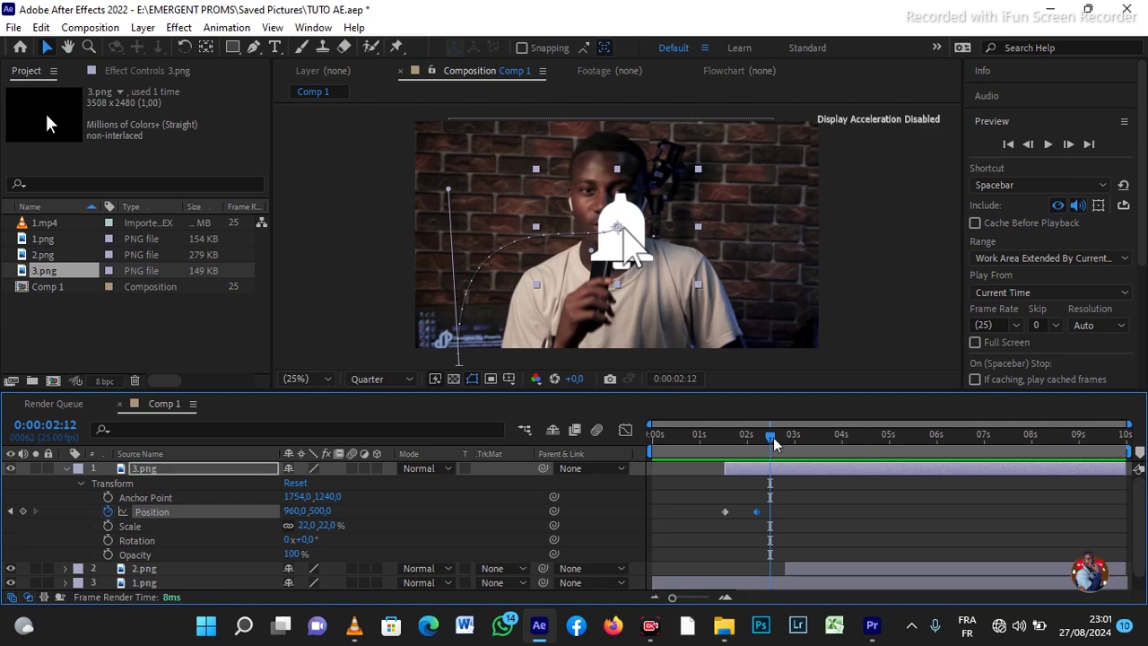
- Add a repeated Position keyframe of 960, 500 for 3.png at 0:00:02:12, and delay the 2.png layer's start past 3 seconds
left_click(23, 512)
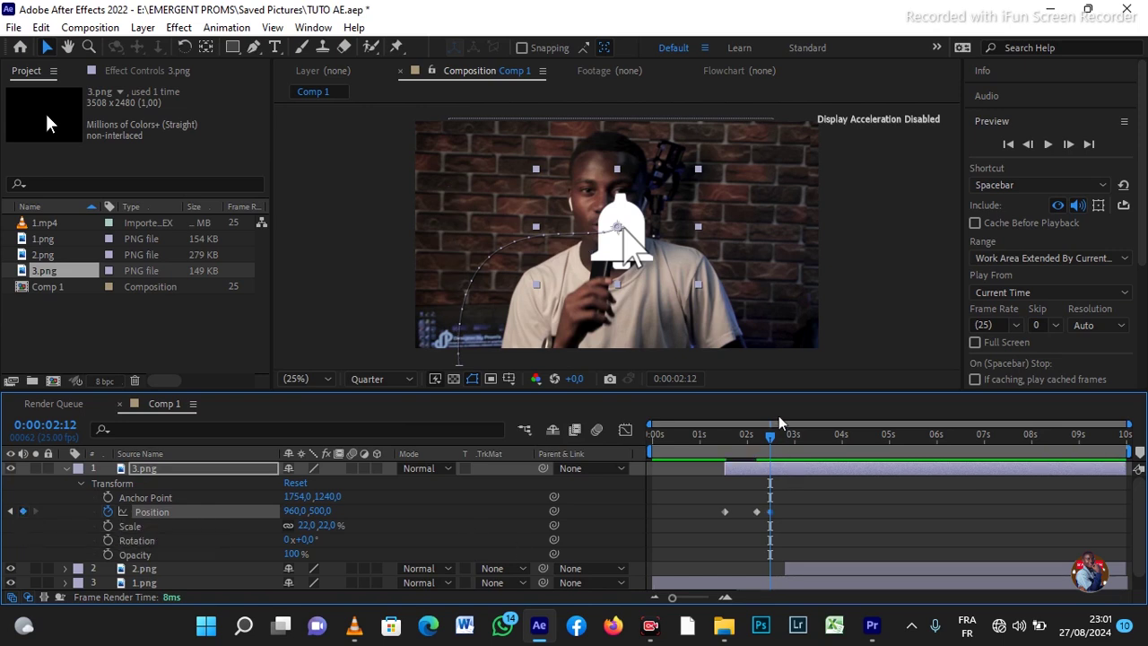
mouse_move(770, 439)
left_mouse_down()
mouse_move(758, 439)
mouse_move(789, 451)
left_mouse_up()
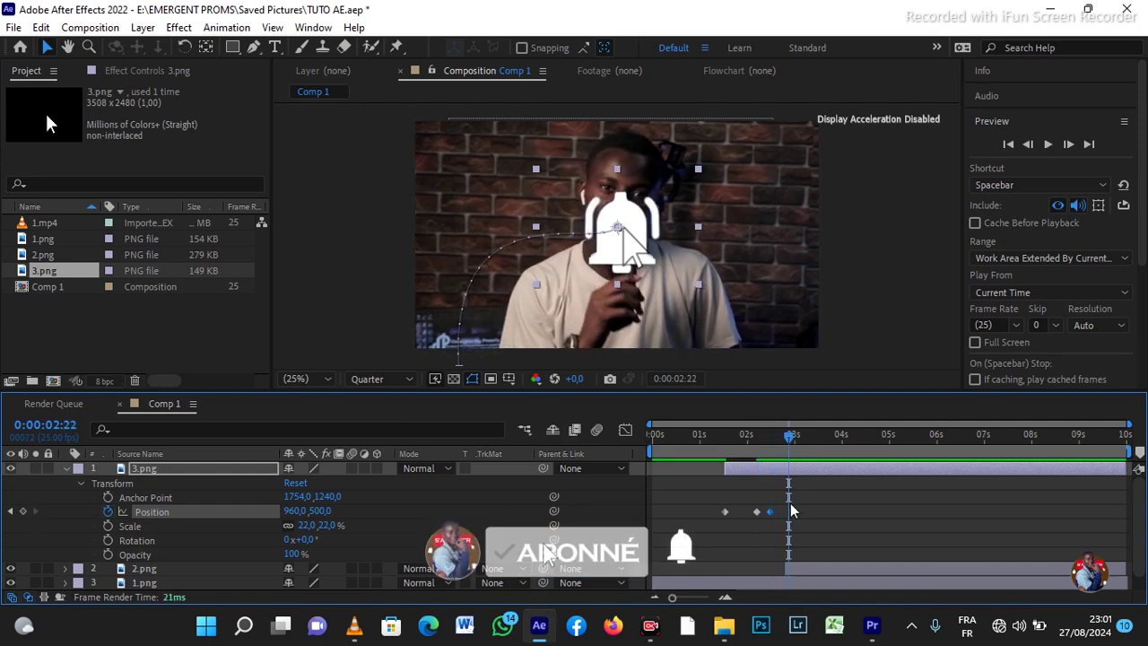
left_click(806, 569)
left_click_drag(806, 570, 833, 569)
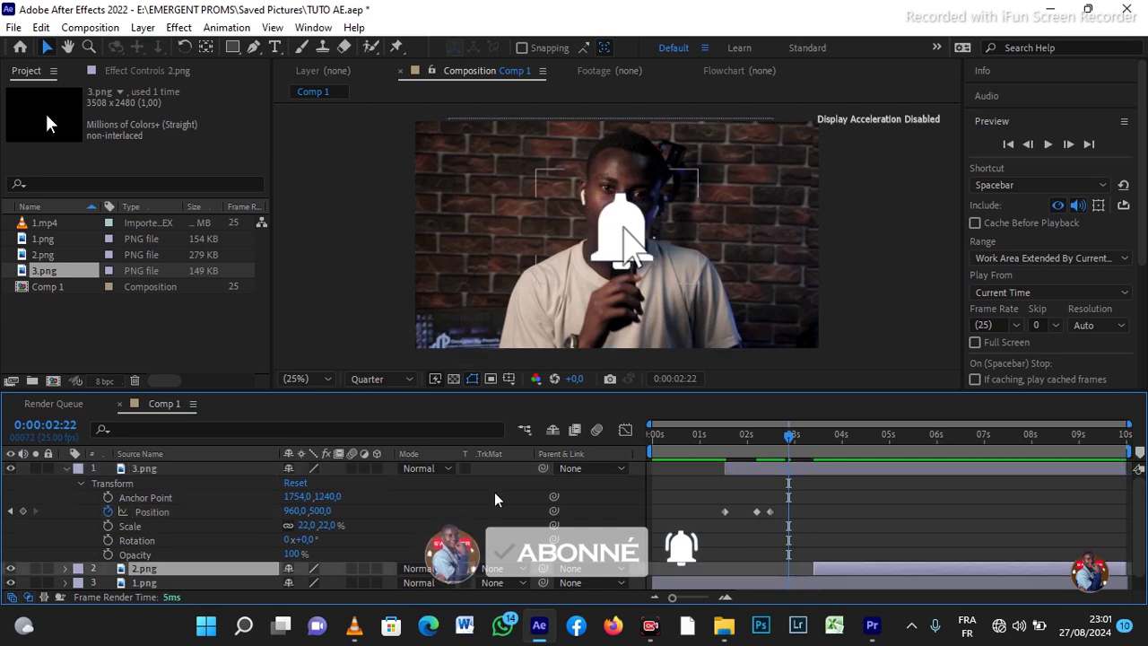
- Add an exit Position keyframe of 1844, 1092 for the 3.png cursor at 0:00:02:22 and preview its exit
left_click(173, 469)
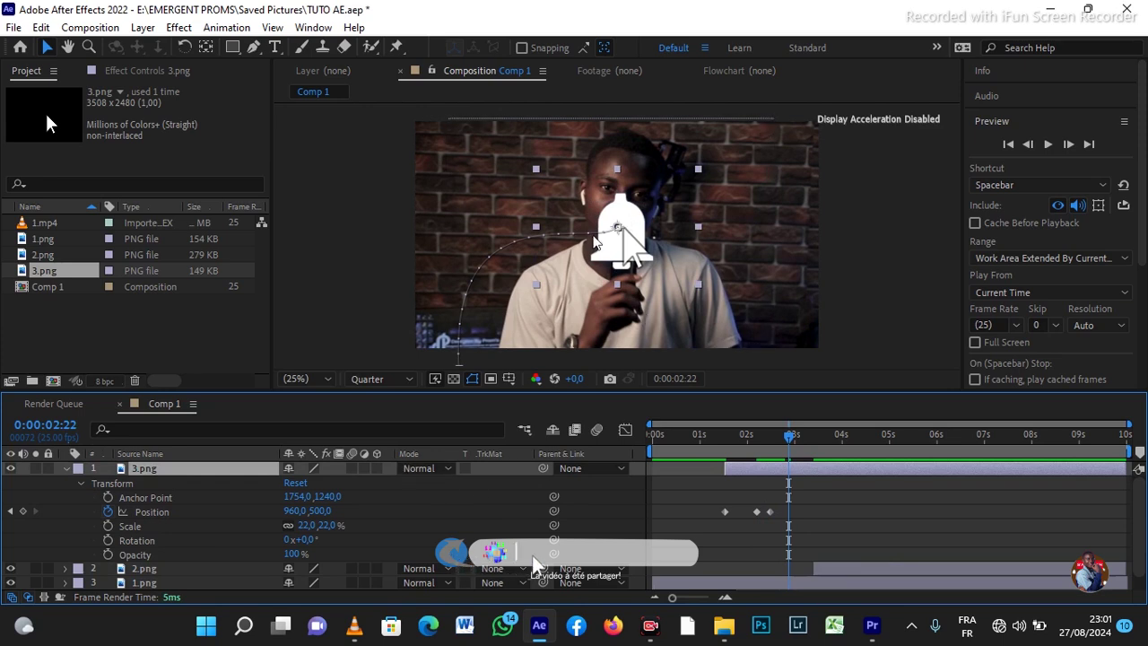
left_click(638, 249)
left_click_drag(625, 230, 824, 371)
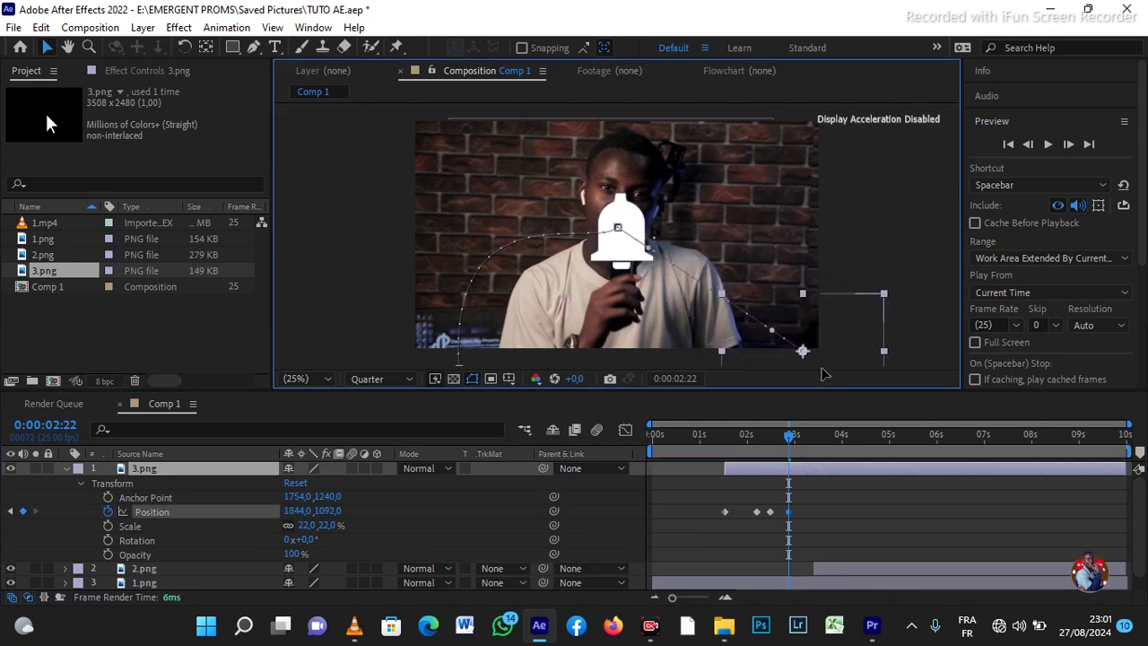
left_click(811, 478)
left_click_drag(788, 448, 764, 443)
key("space")
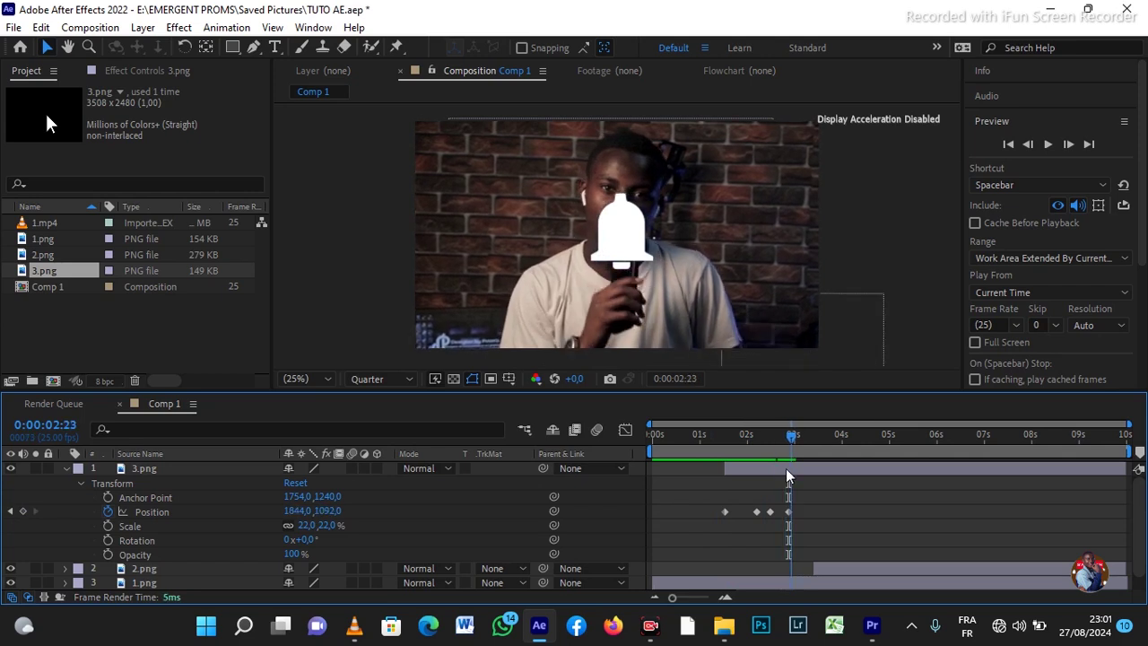
- Bend the 3.png cursor's exit path into an arc by pulling the final Position keyframe's handle upward, and preview the motion from the start
key("space")
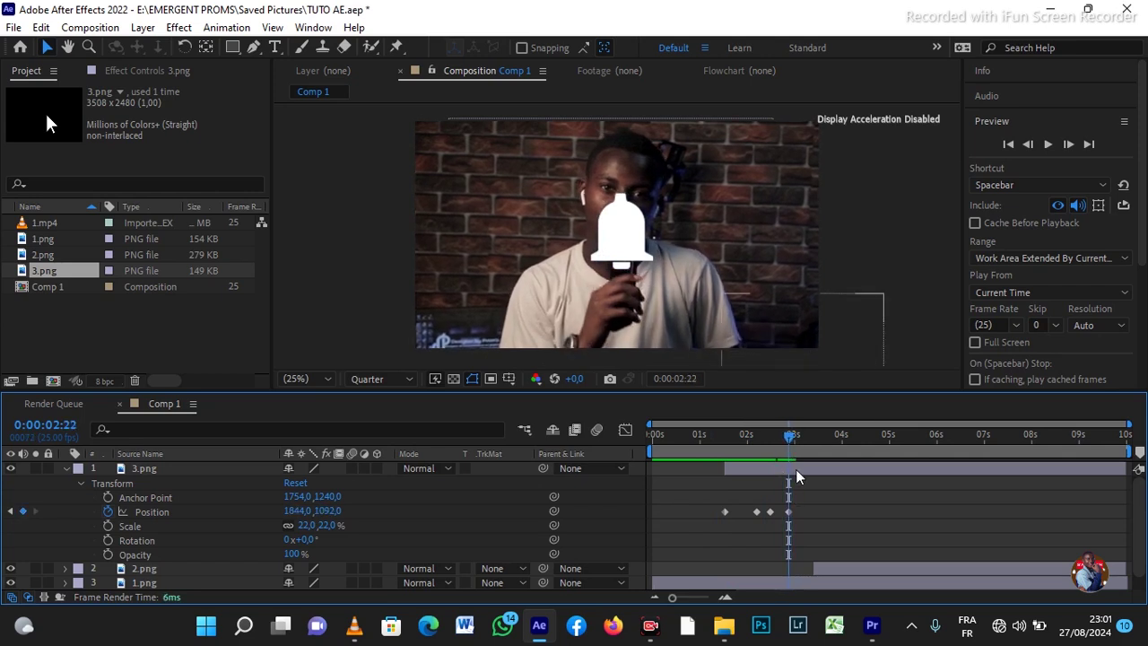
left_click(796, 468)
left_click_drag(719, 294, 725, 278)
key("ctrl+z")
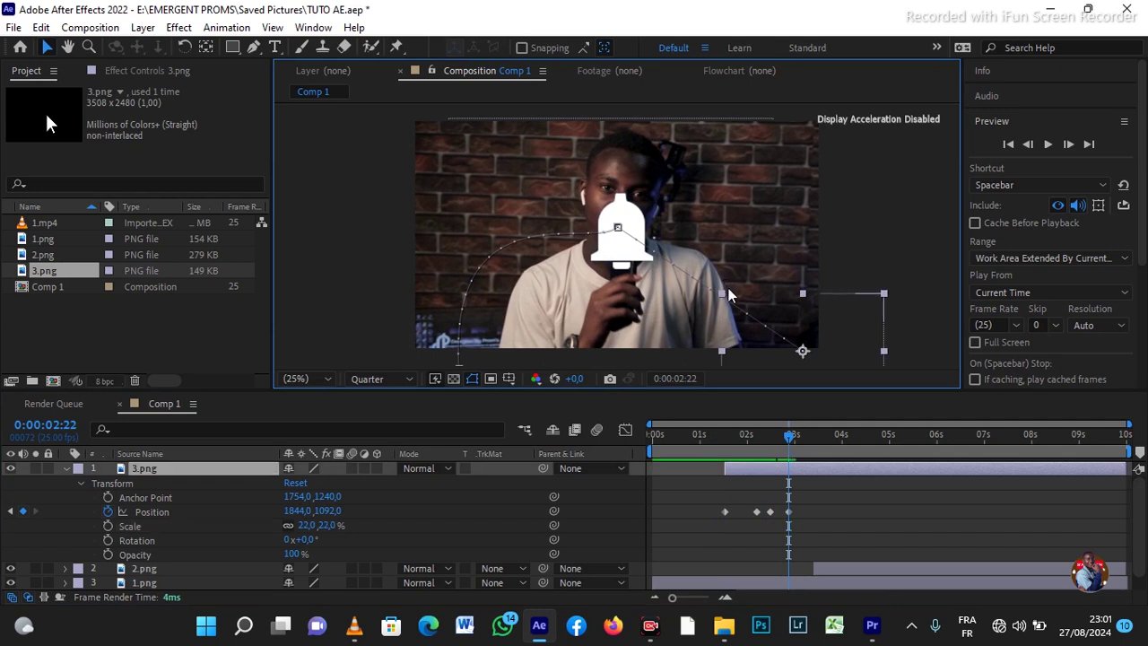
left_click(804, 352)
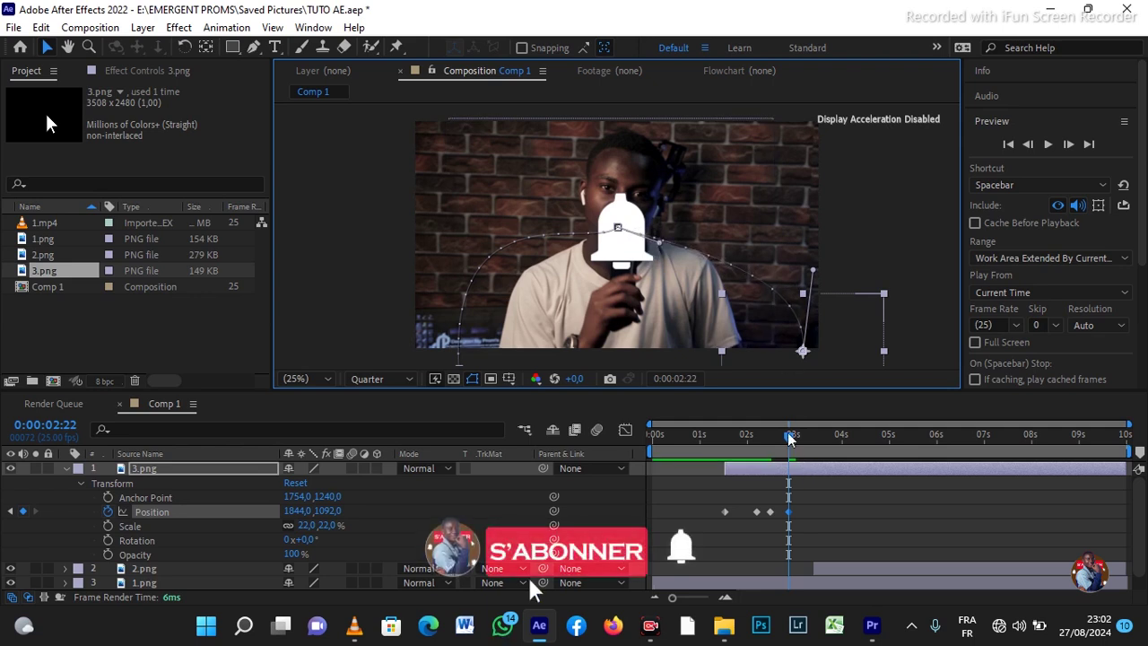
left_click_drag(784, 435, 647, 440)
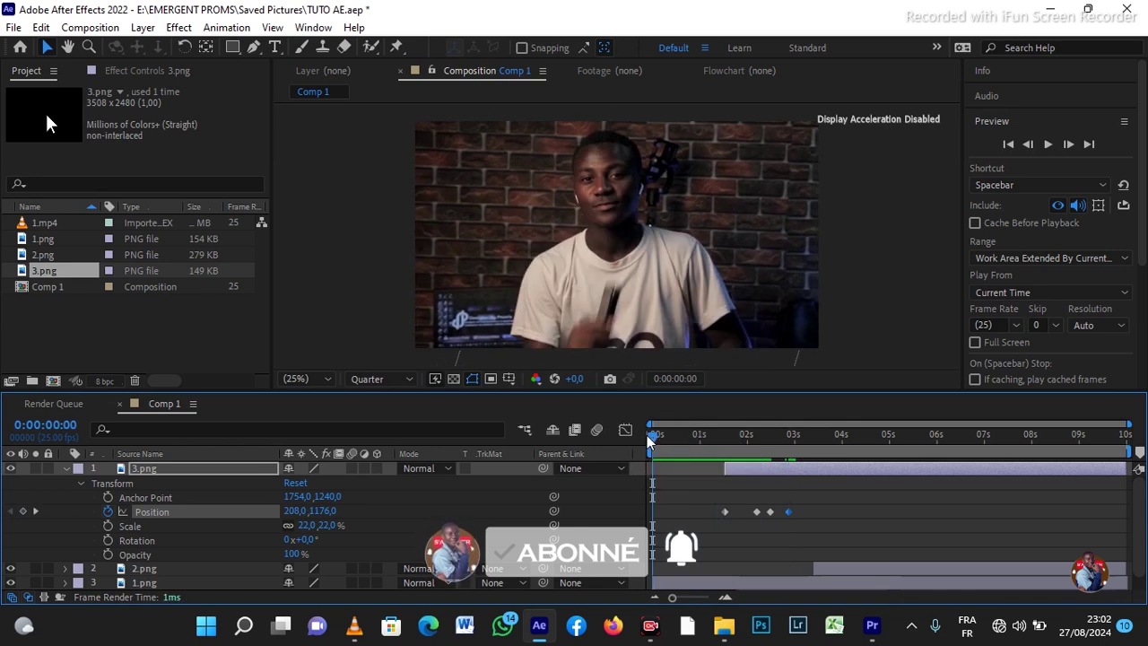
key("space")
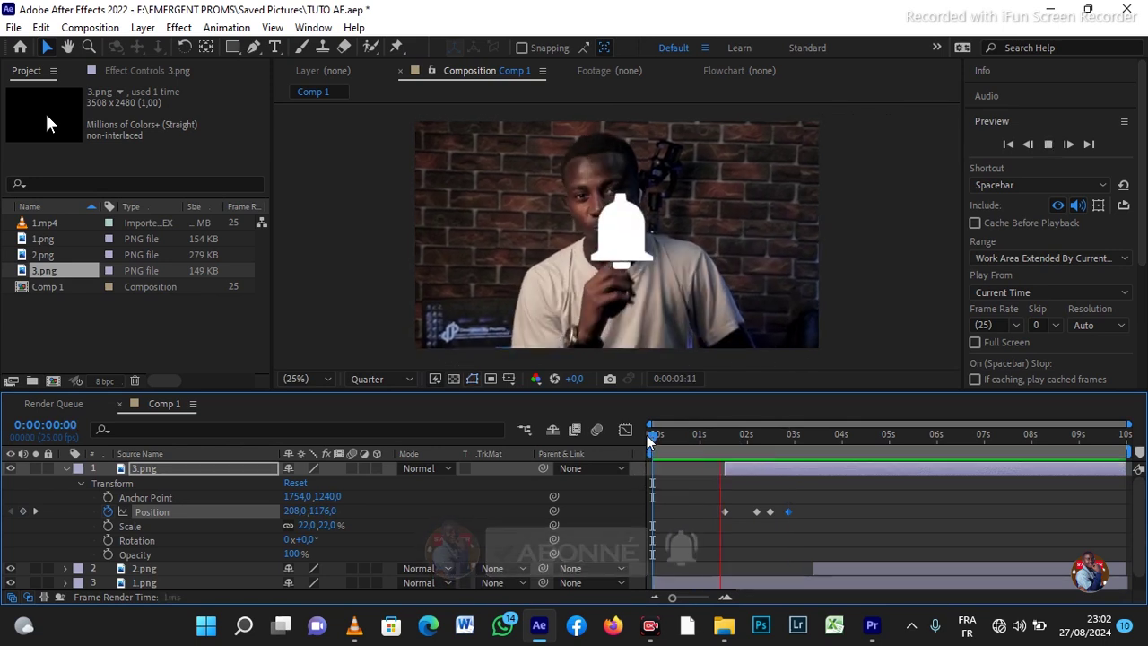
key("space")
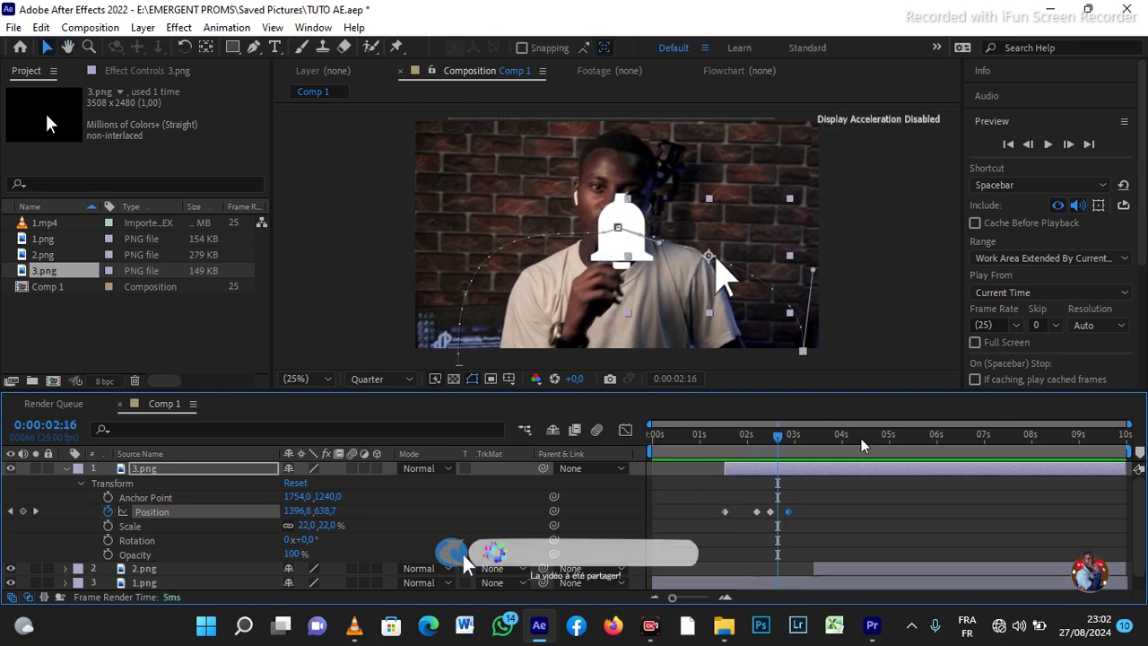
- Start keyframing the 3.png layer's Scale with a 22% keyframe at 0:00:02:05, where the cursor reaches the bell
mouse_move(780, 456)
left_mouse_down()
mouse_move(753, 451)
mouse_move(758, 437)
mouse_move(746, 448)
mouse_move(765, 459)
left_mouse_up()
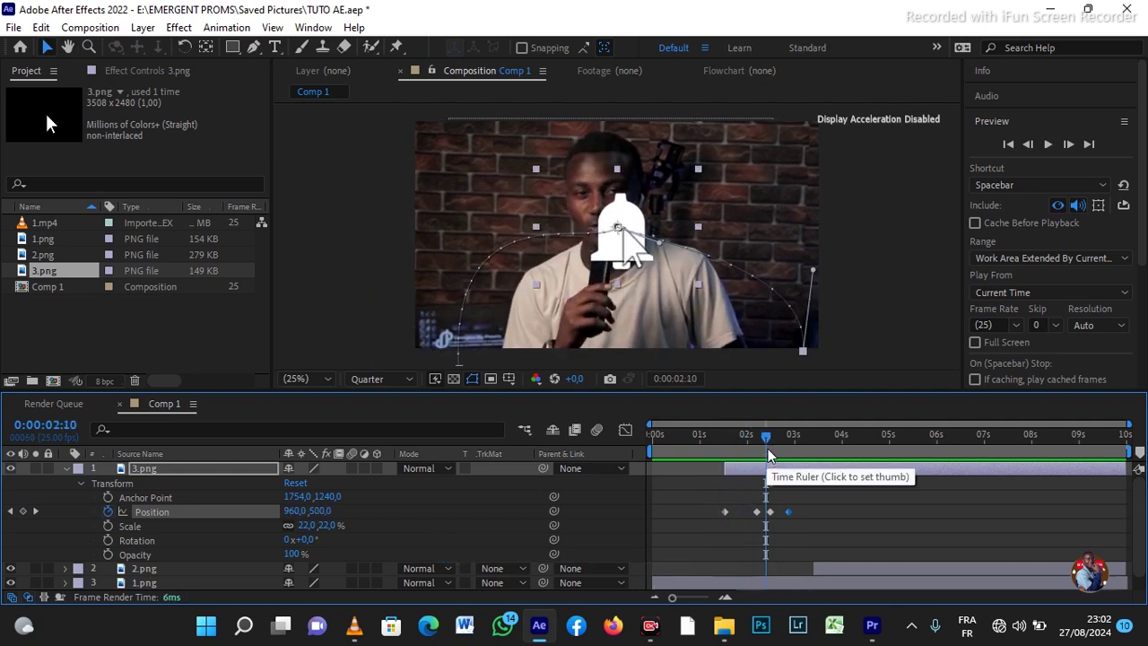
left_click(767, 449)
mouse_move(762, 450)
left_mouse_down()
mouse_move(691, 461)
mouse_move(791, 452)
mouse_move(723, 460)
mouse_move(759, 463)
left_mouse_up()
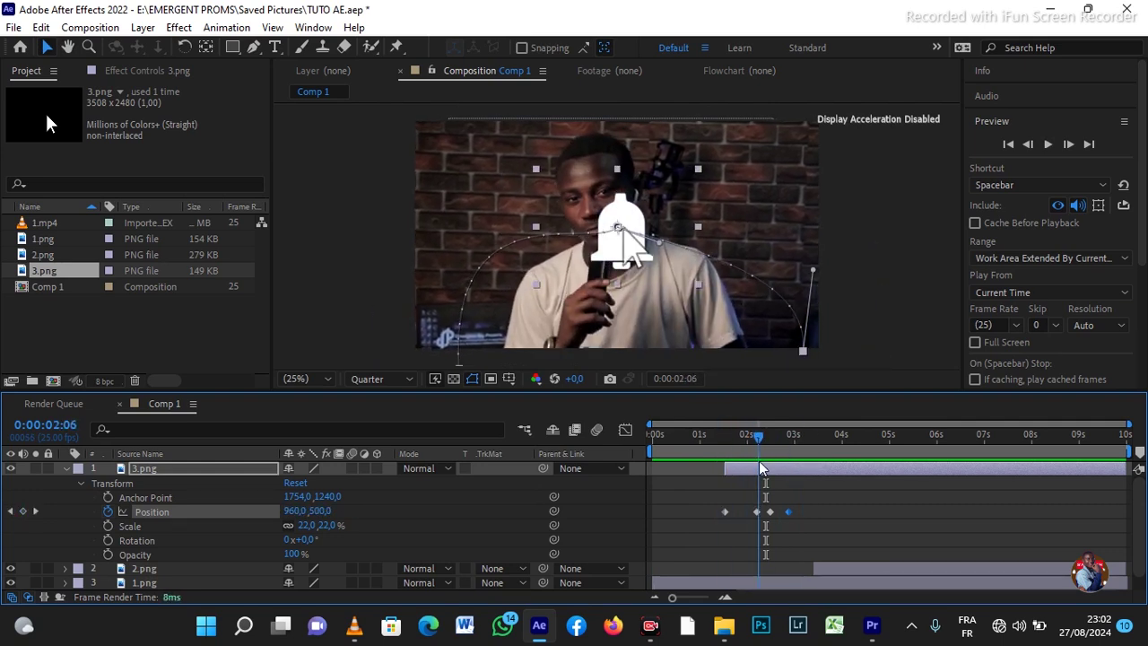
left_click(768, 527)
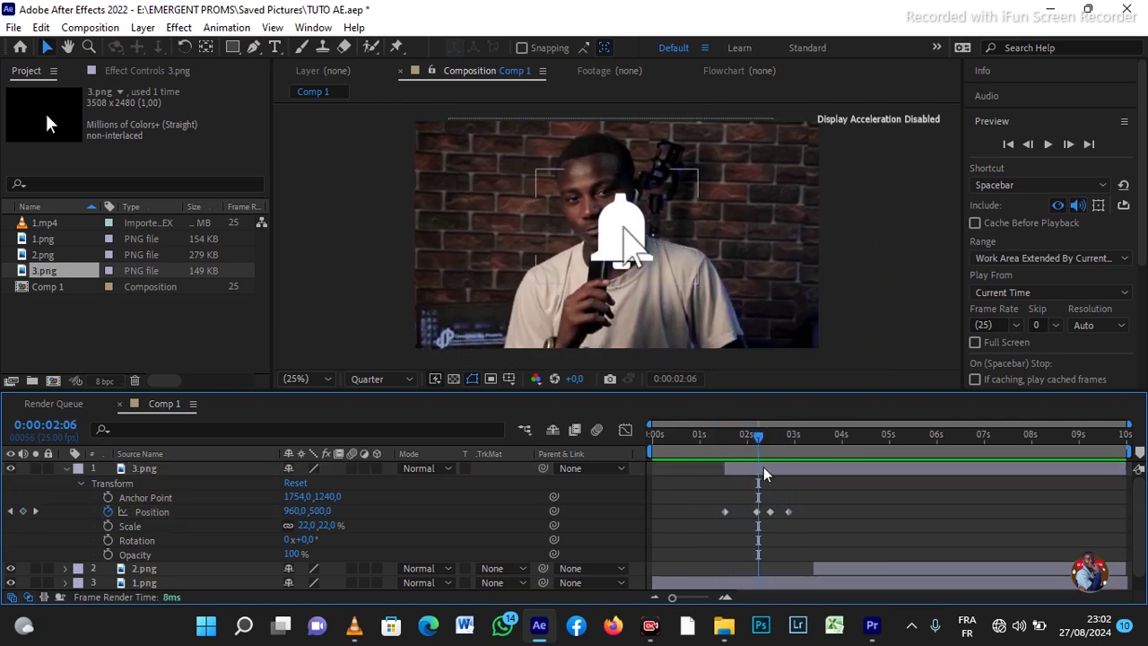
left_click(756, 444)
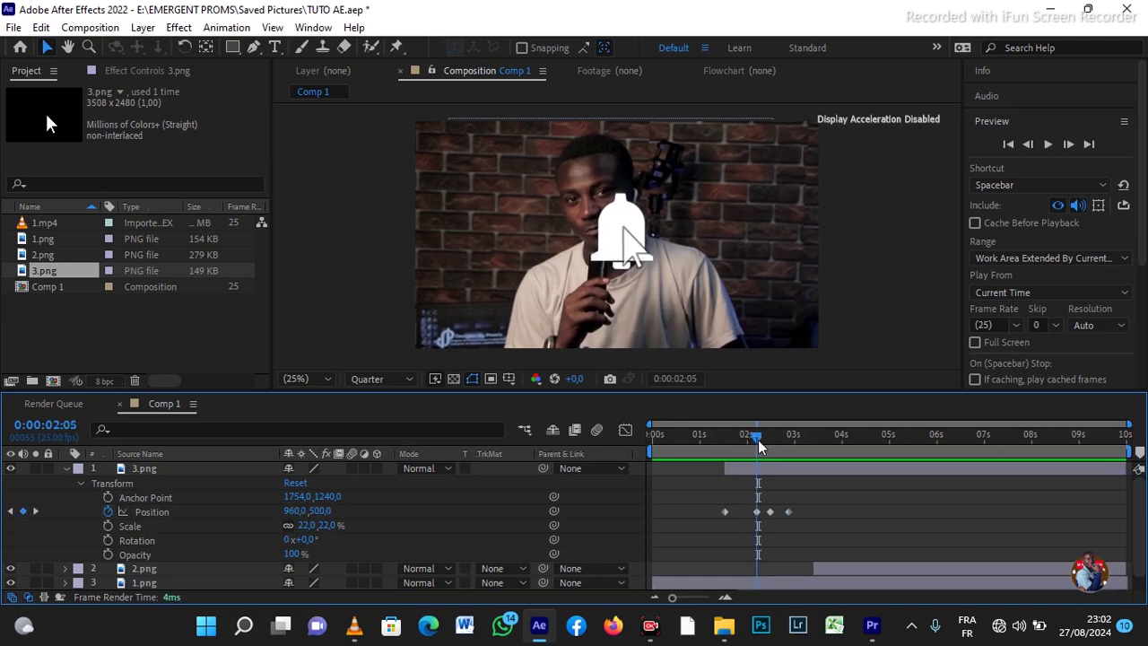
left_click(774, 581)
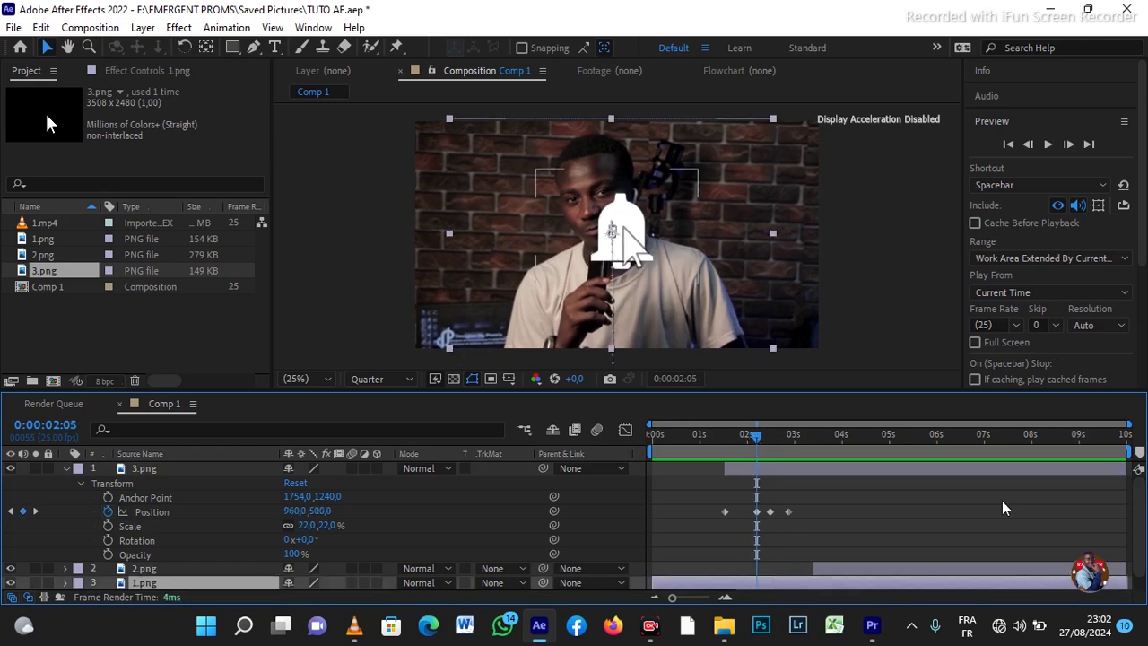
scroll(1128, 505, "down", 2)
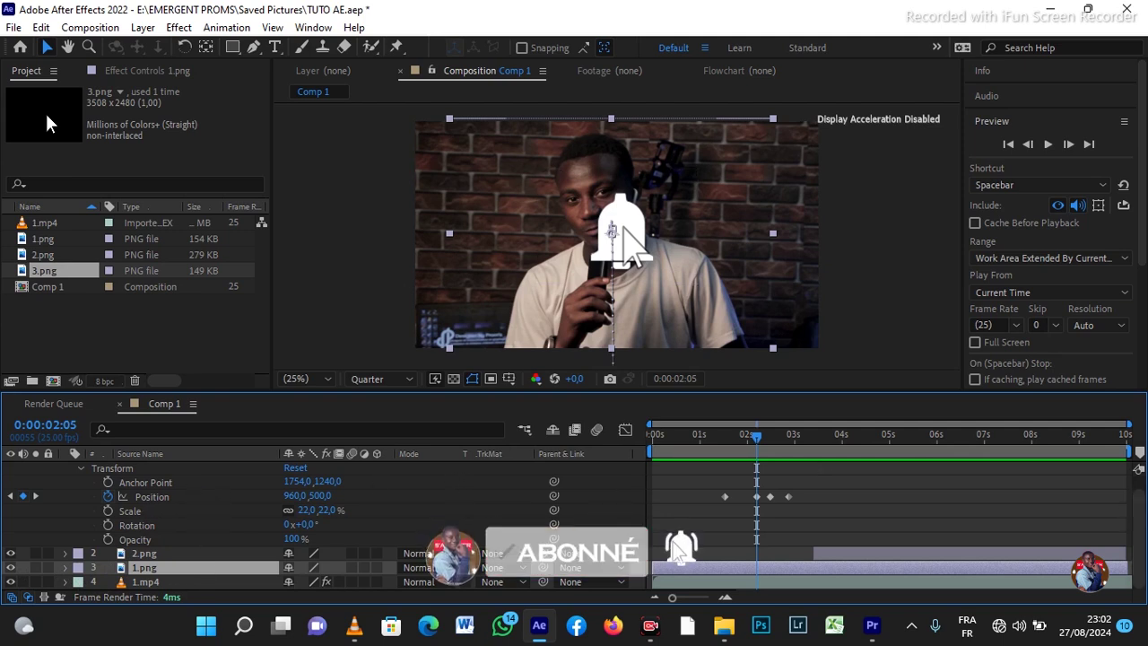
left_click_drag(1141, 516, 1140, 502)
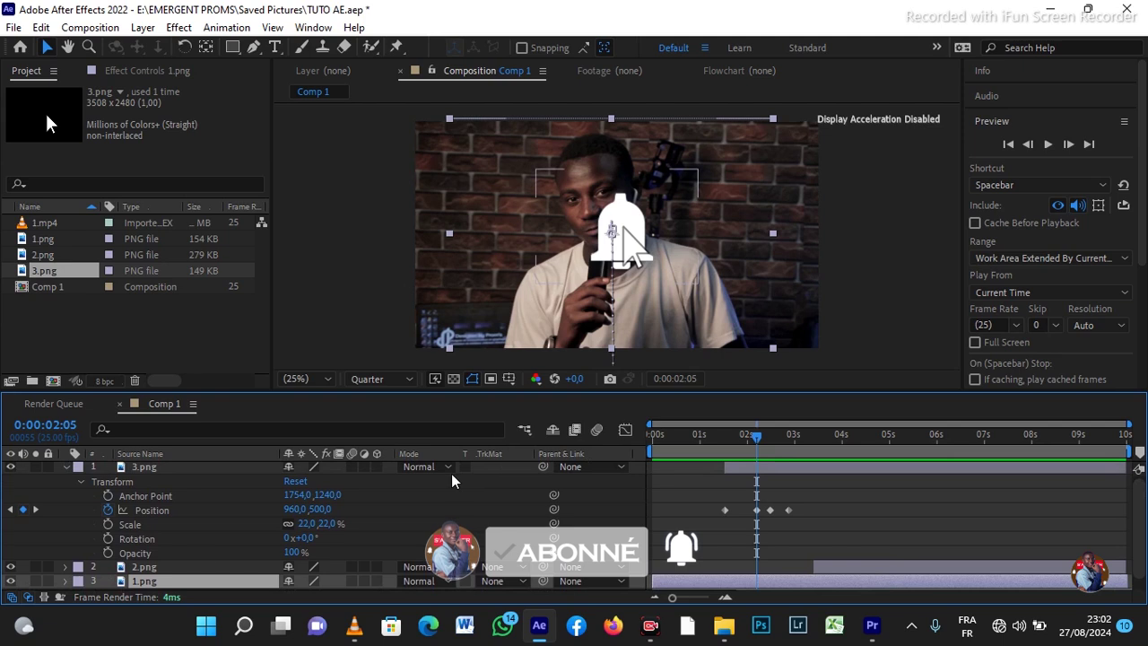
left_click(108, 526)
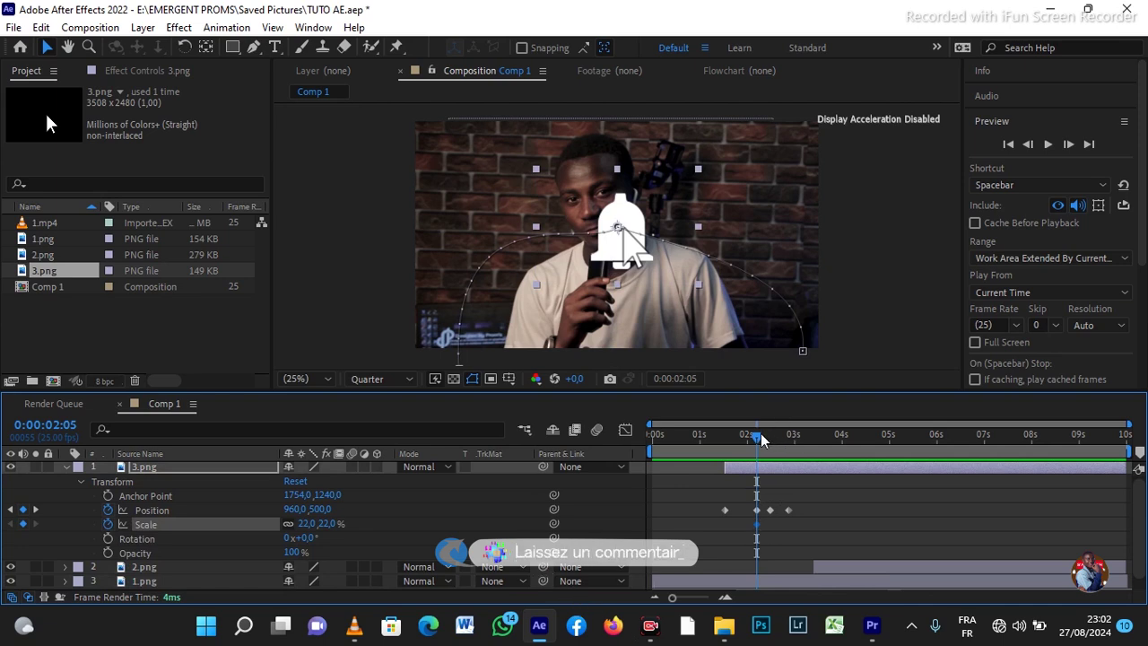
- Add a Scale keyframe of 19% to the 3.png cursor at 0:00:02:08
left_click_drag(758, 440, 764, 448)
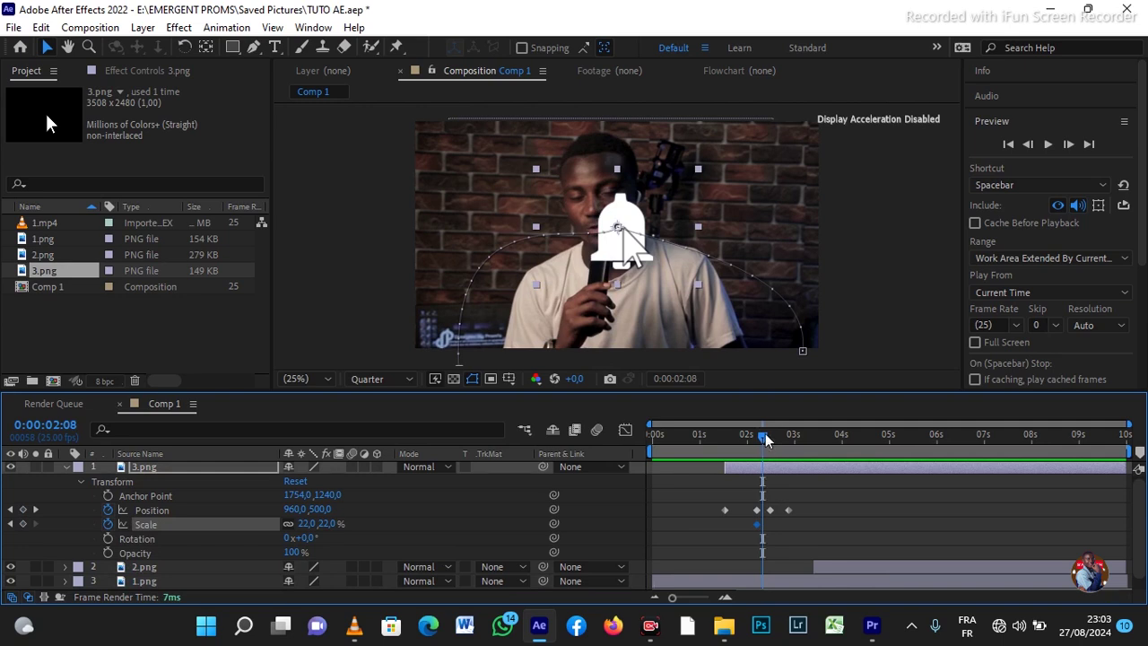
left_click(308, 525)
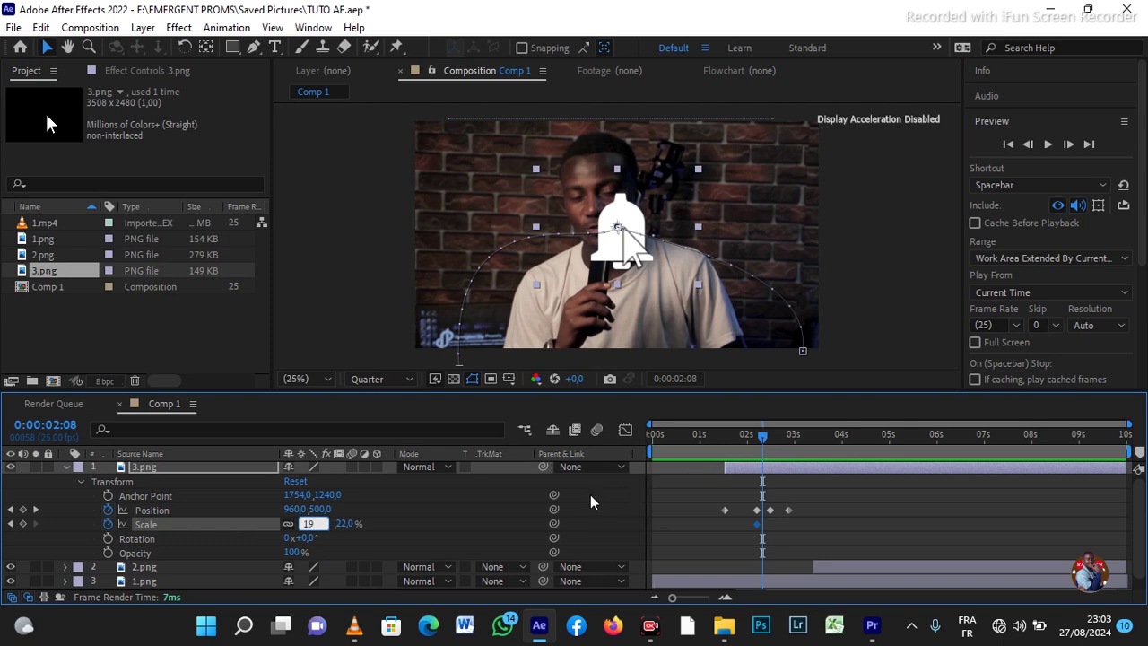
key("Return")
key("Caps_Lock")
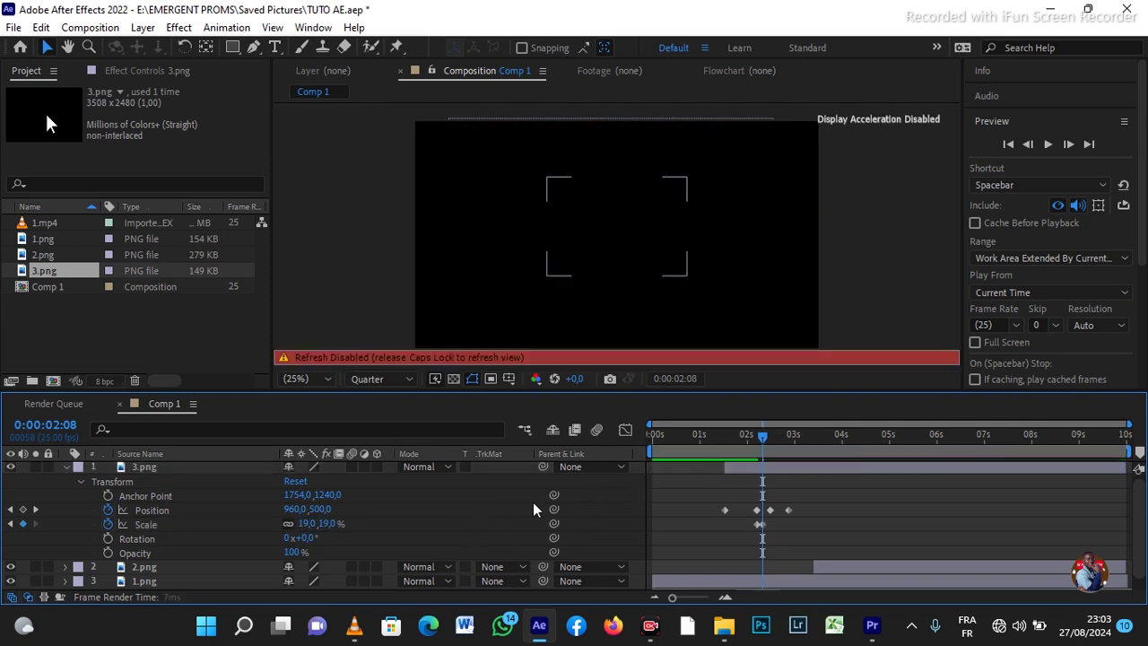
key("Caps_Lock")
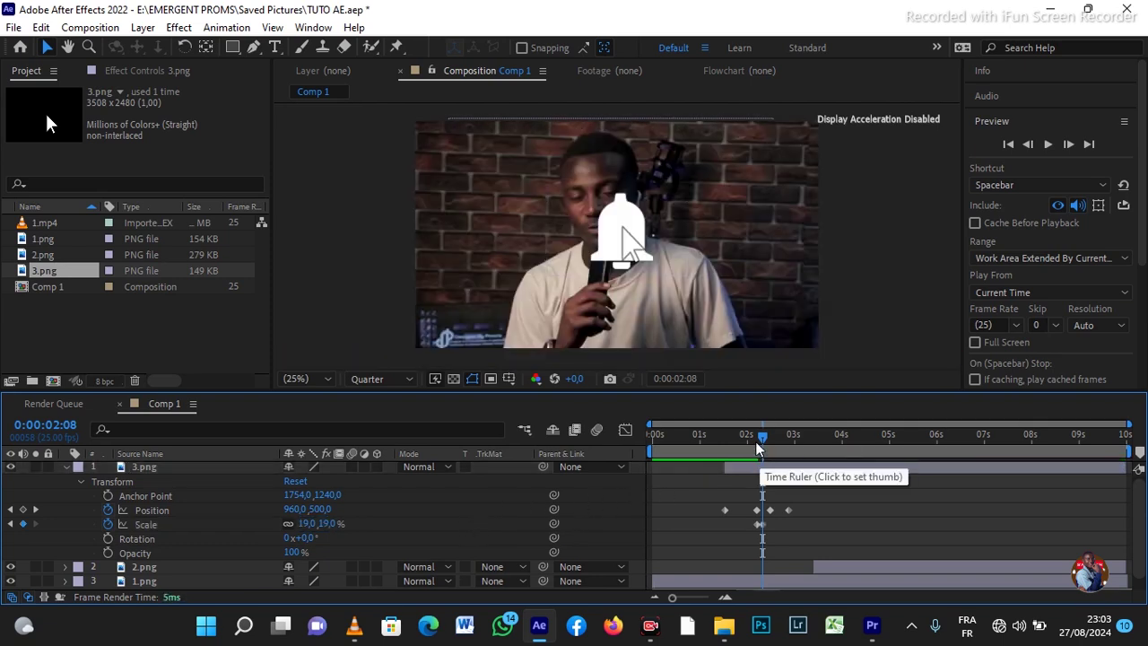
- Return the 3.png cursor to 22% with a Scale keyframe at 0:00:02:12
left_click_drag(763, 444, 769, 449)
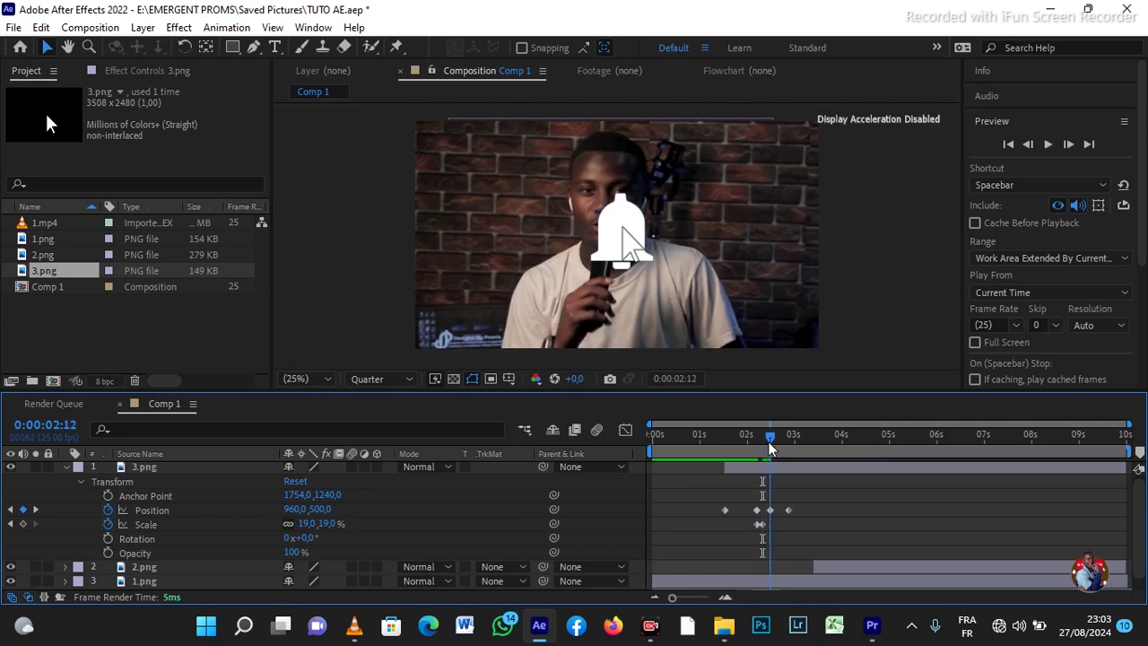
left_click(305, 523)
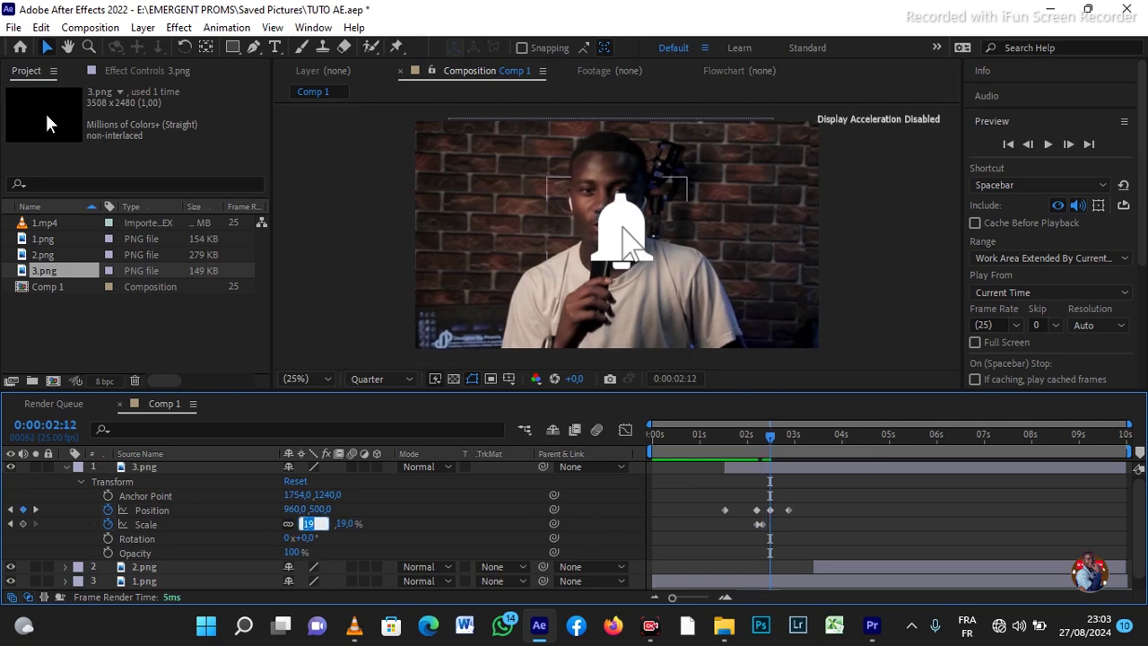
type("22")
key("Return")
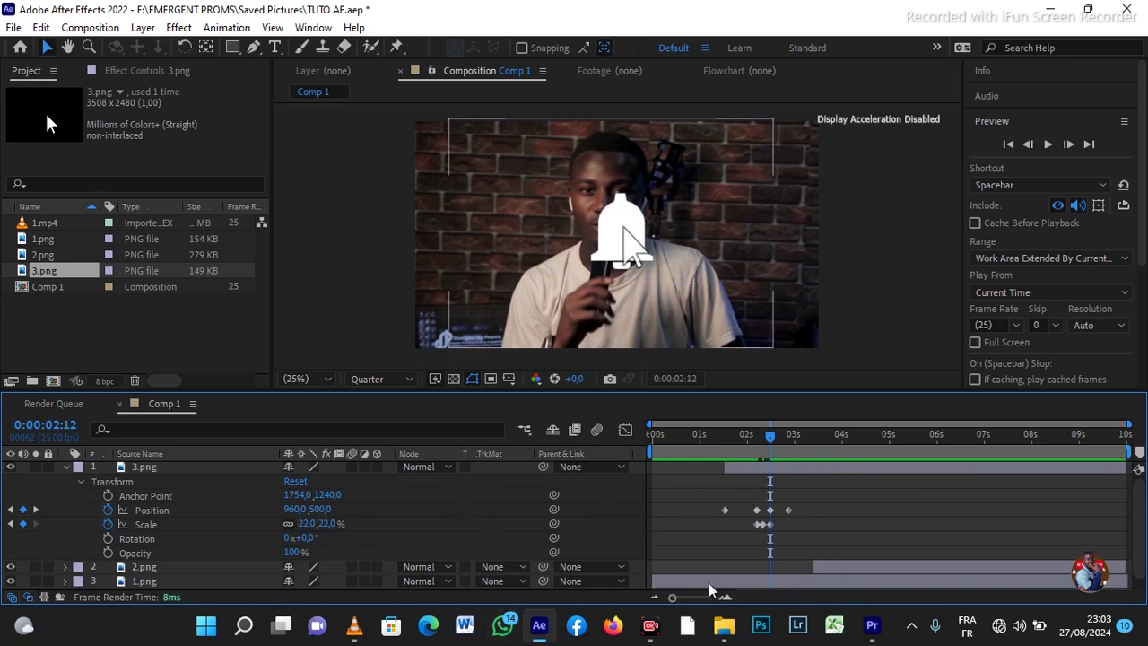
- Shift the 3.png layer's middle Scale keyframe about one frame later and preview the cursor's click
left_click_drag(674, 598, 704, 599)
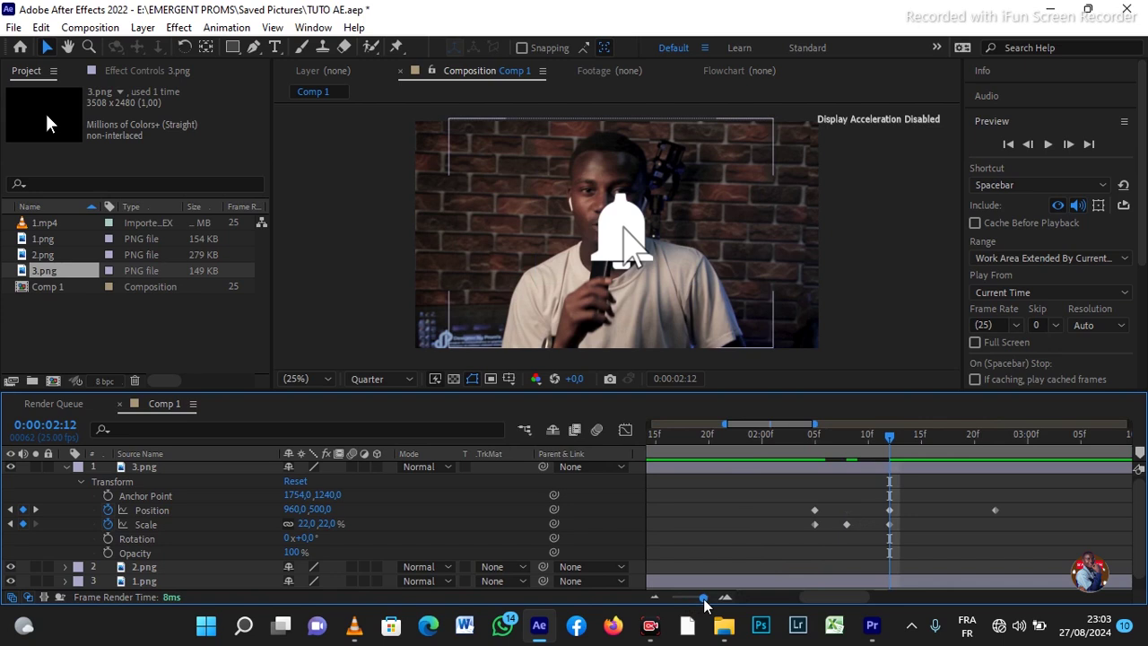
left_click_drag(846, 523, 865, 533)
left_click_drag(693, 598, 673, 598)
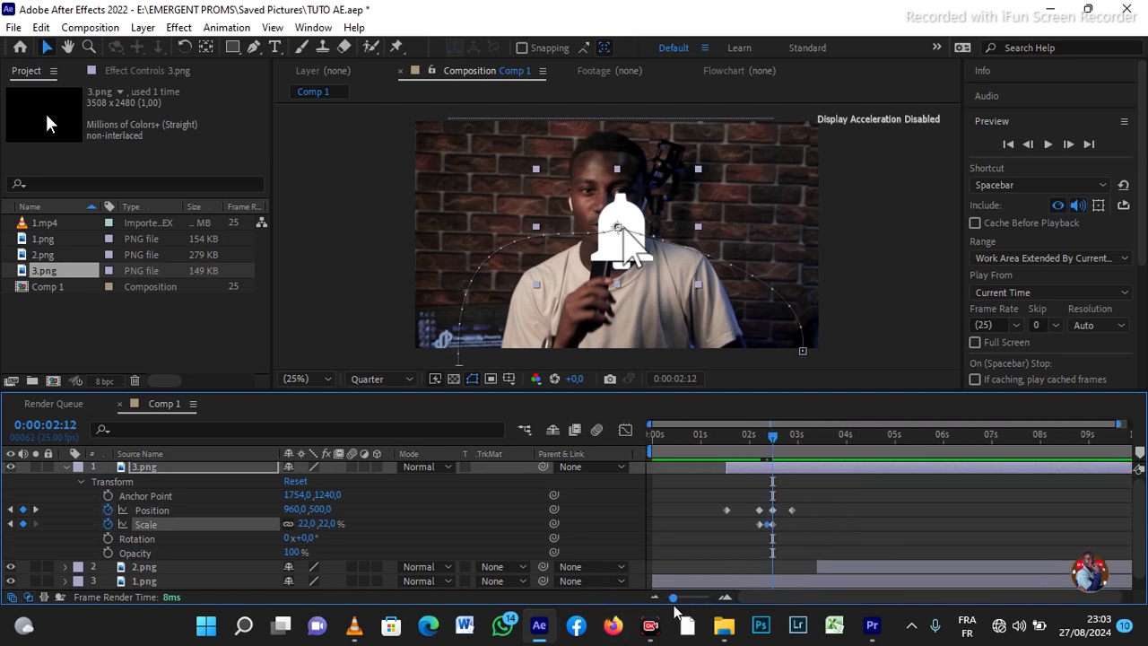
left_click_drag(771, 435, 738, 439)
key("space")
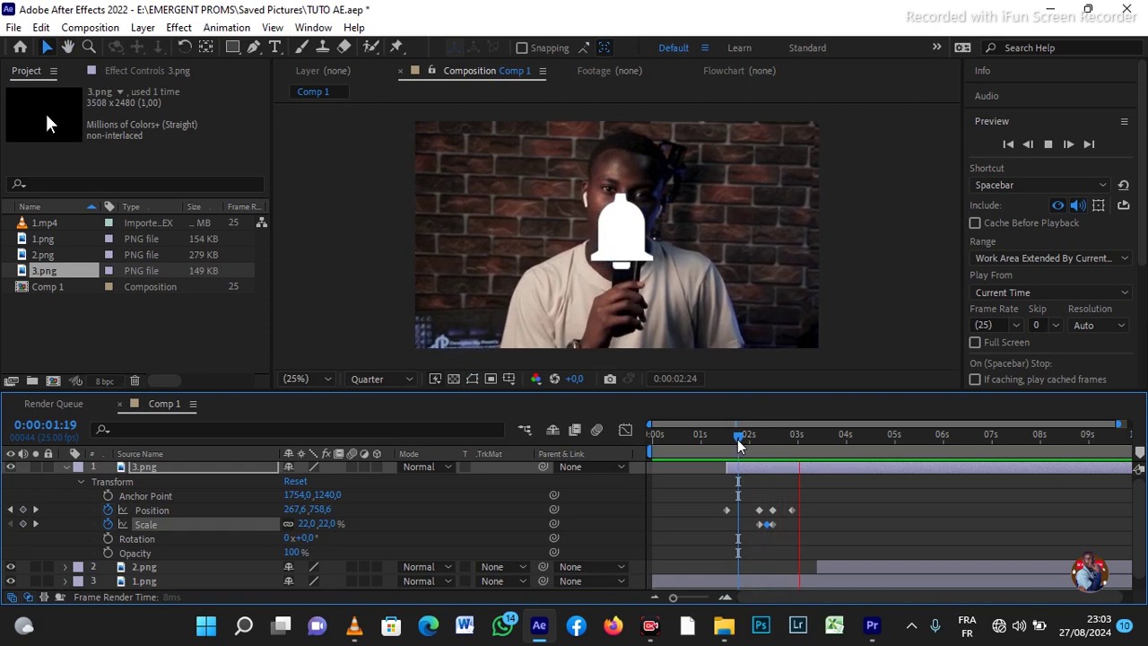
key("space")
left_click_drag(781, 441, 768, 466)
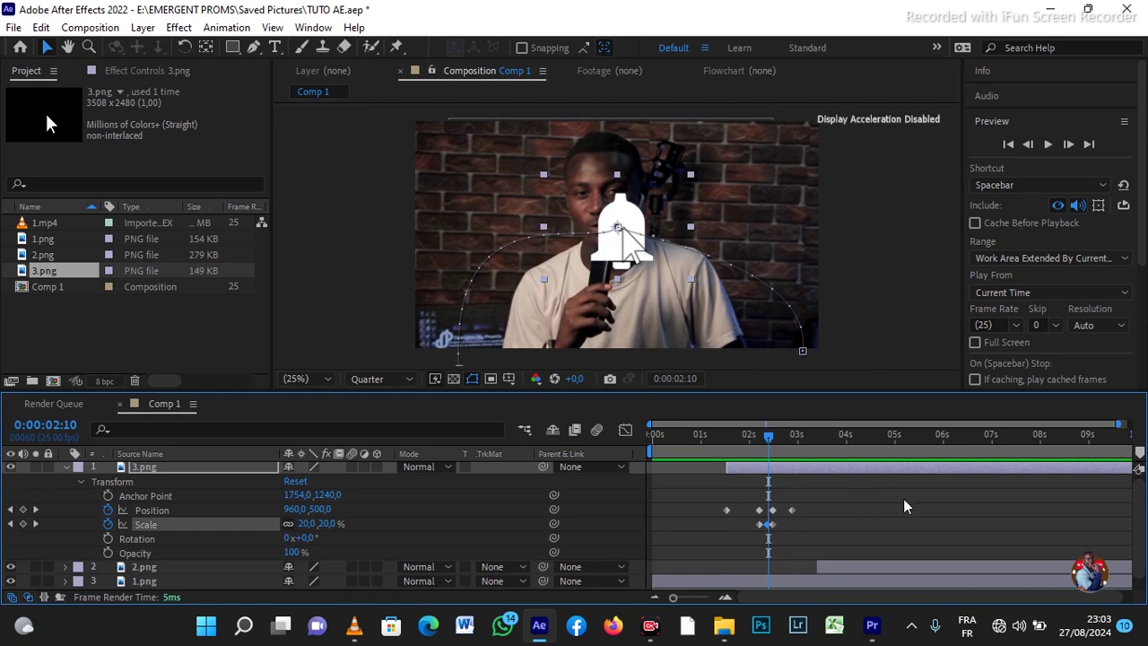
- Expand the 1.png layer's Transform properties and show only the Scale property of the 3.png layer for reference
scroll(1139, 516, "down", 1)
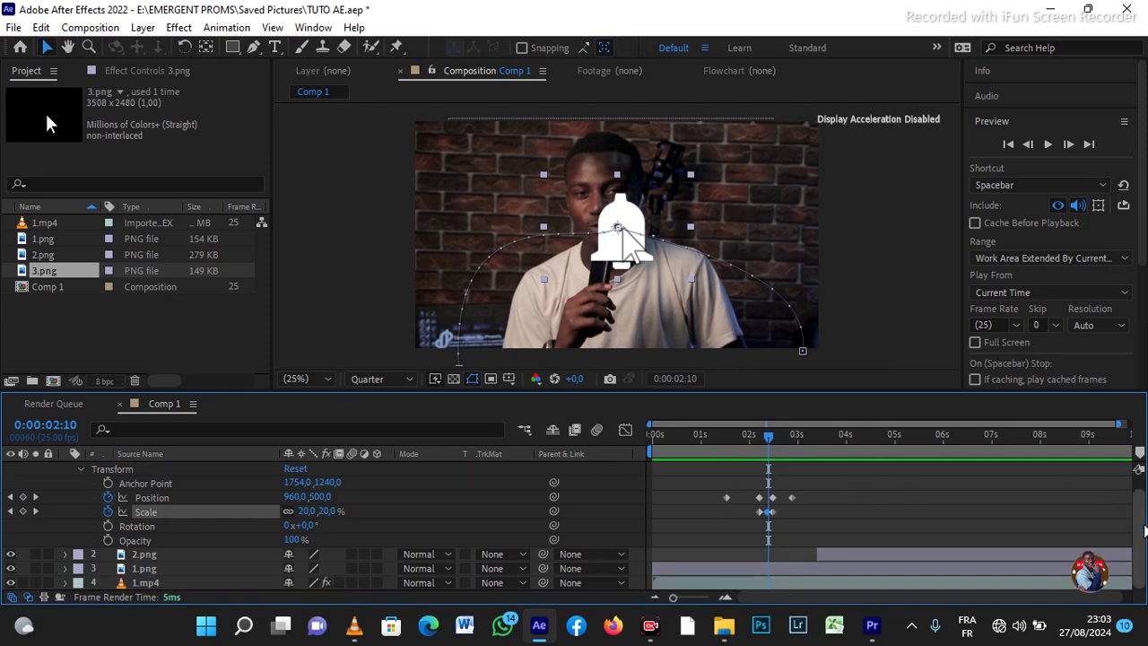
scroll(1143, 520, "up", 1)
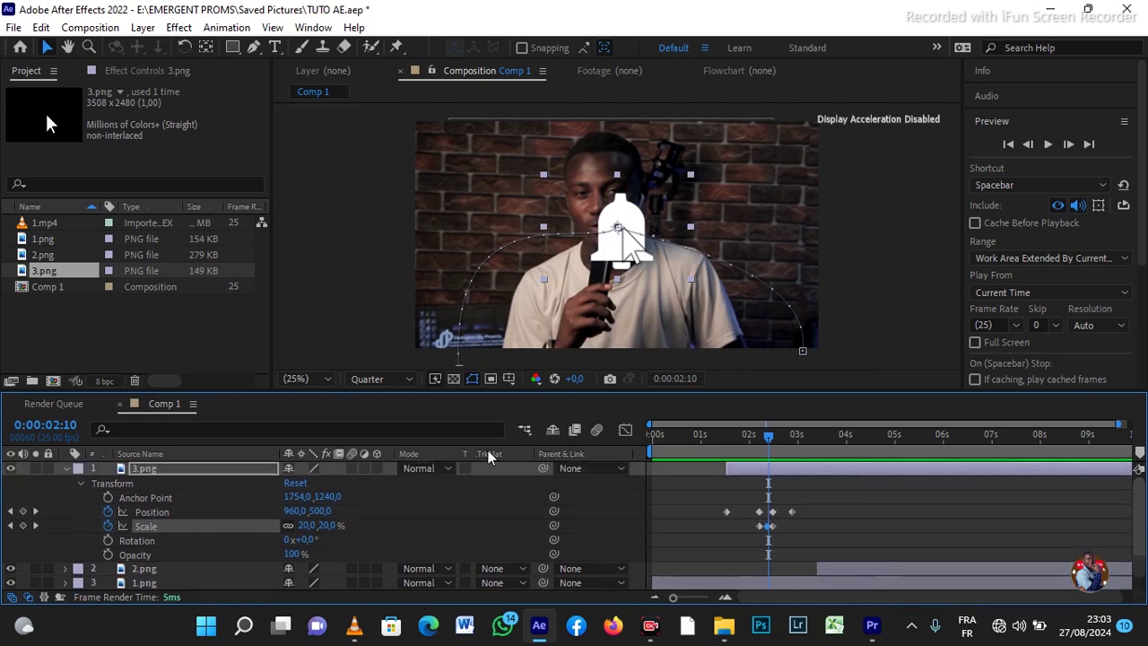
left_click(66, 469)
left_click(202, 490)
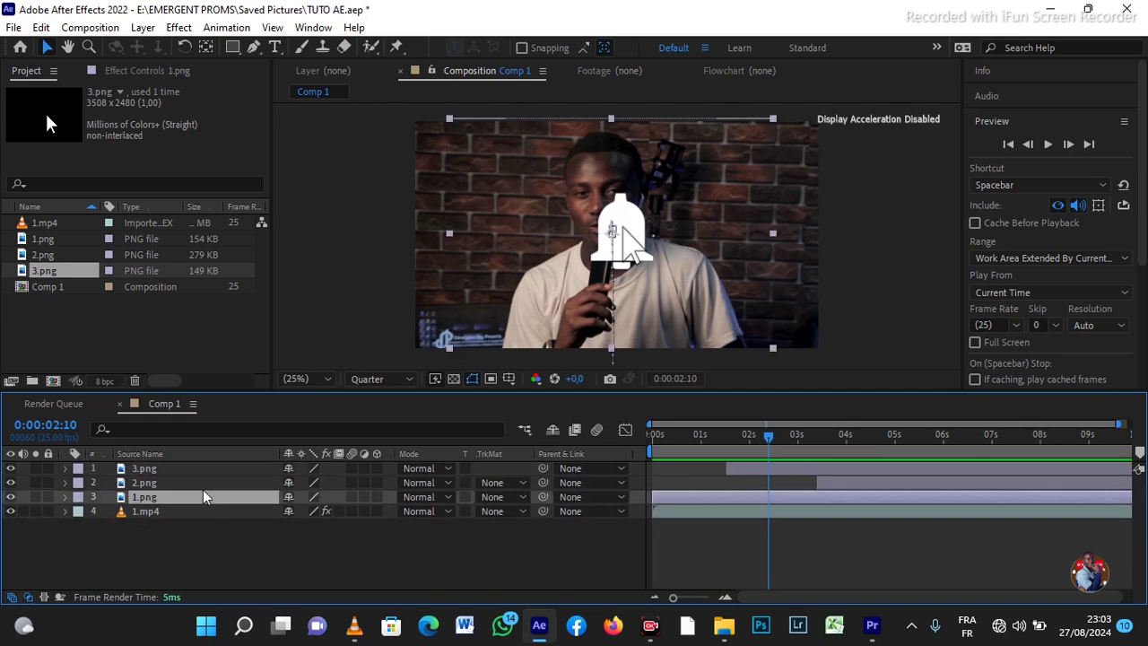
left_click(66, 496)
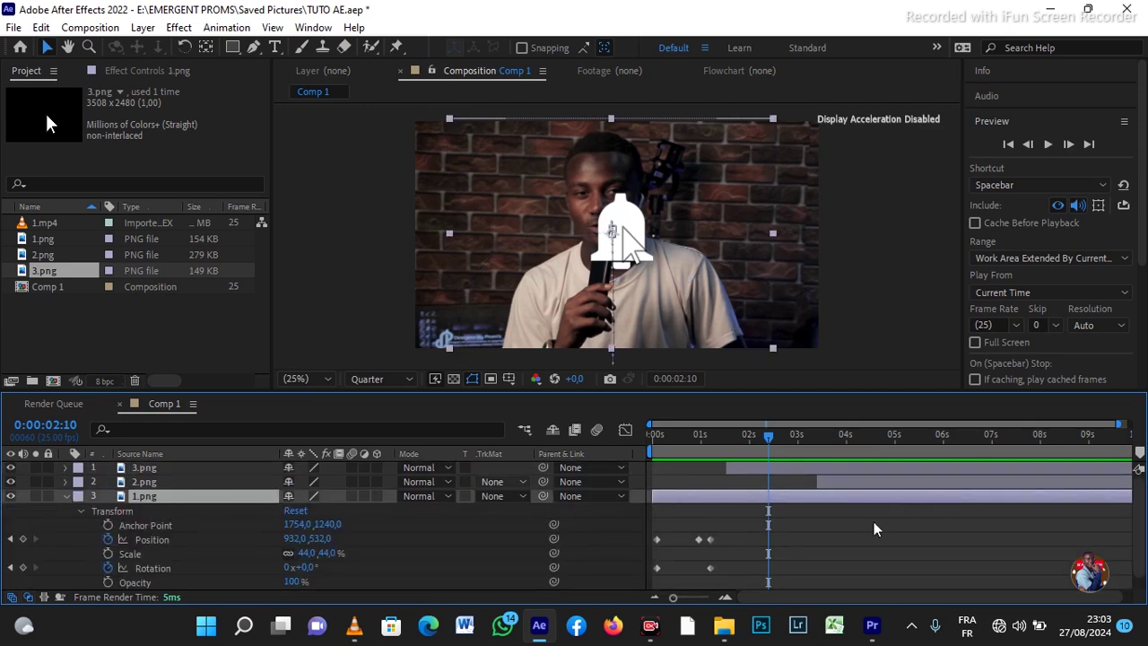
left_click_drag(1139, 506, 1139, 499)
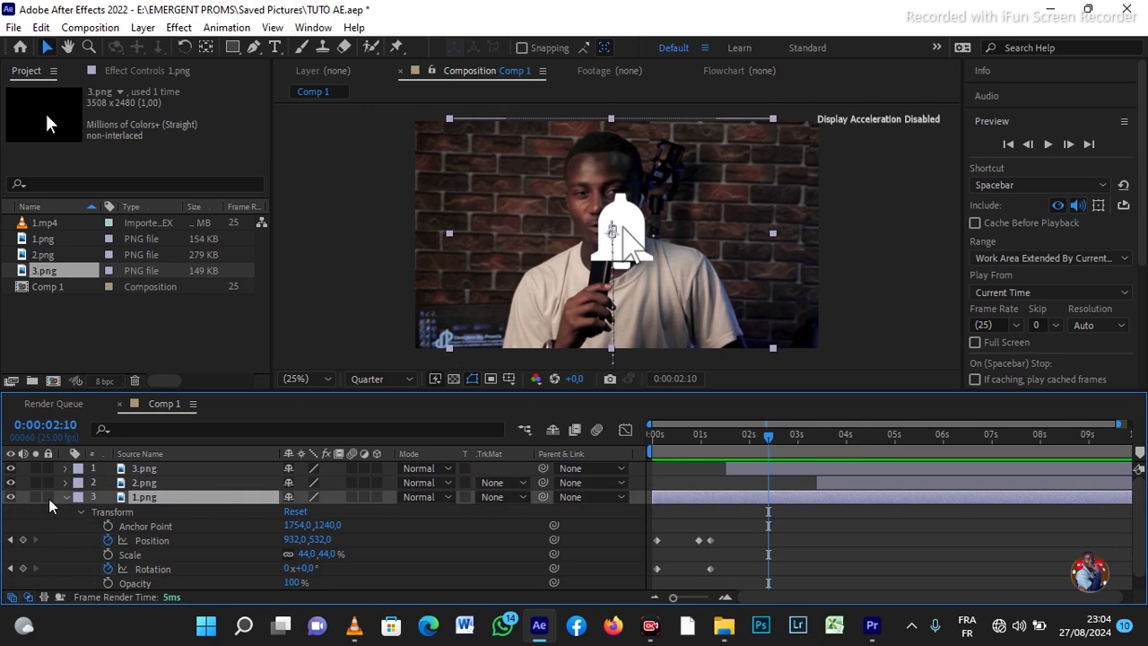
left_click(176, 478)
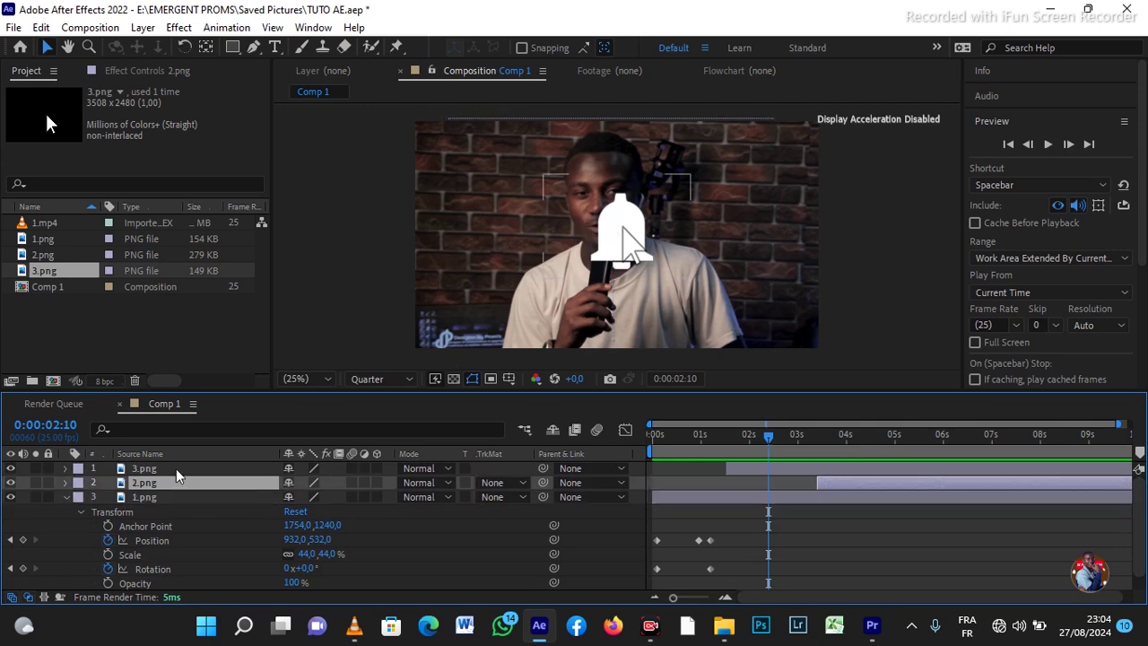
left_click(174, 457)
left_click(174, 467)
key("s")
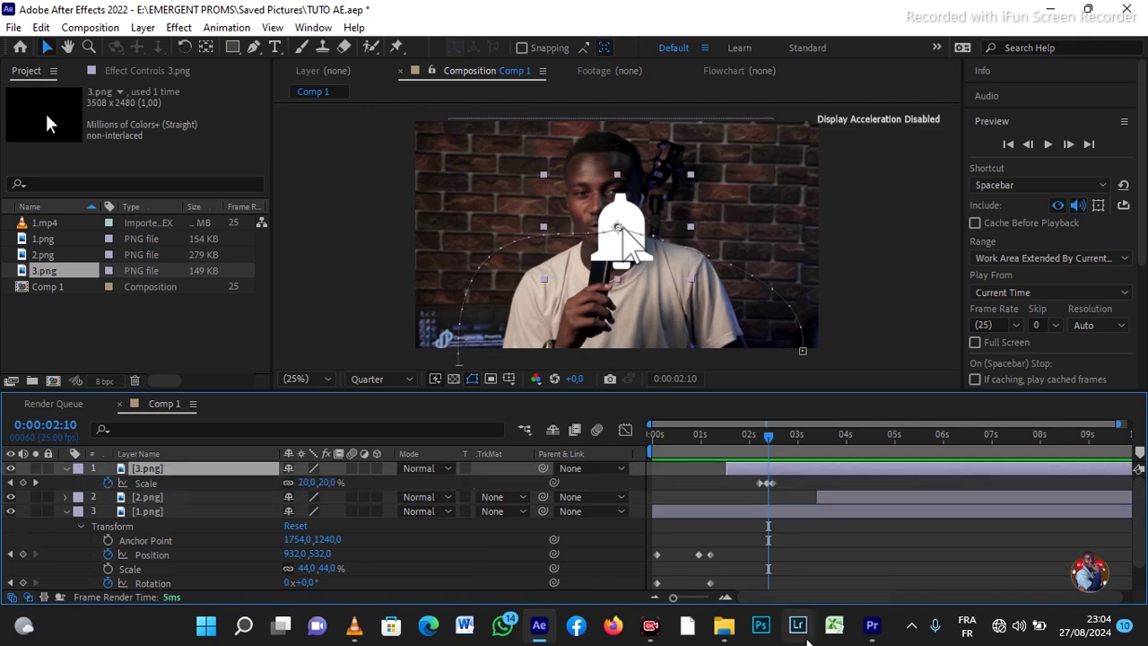
- Start keyframing the 1.png bell's Scale with a 44% keyframe at 0:00:02:05, aligned with the cursor's first Scale keyframe
scroll(808, 431, "down", 1)
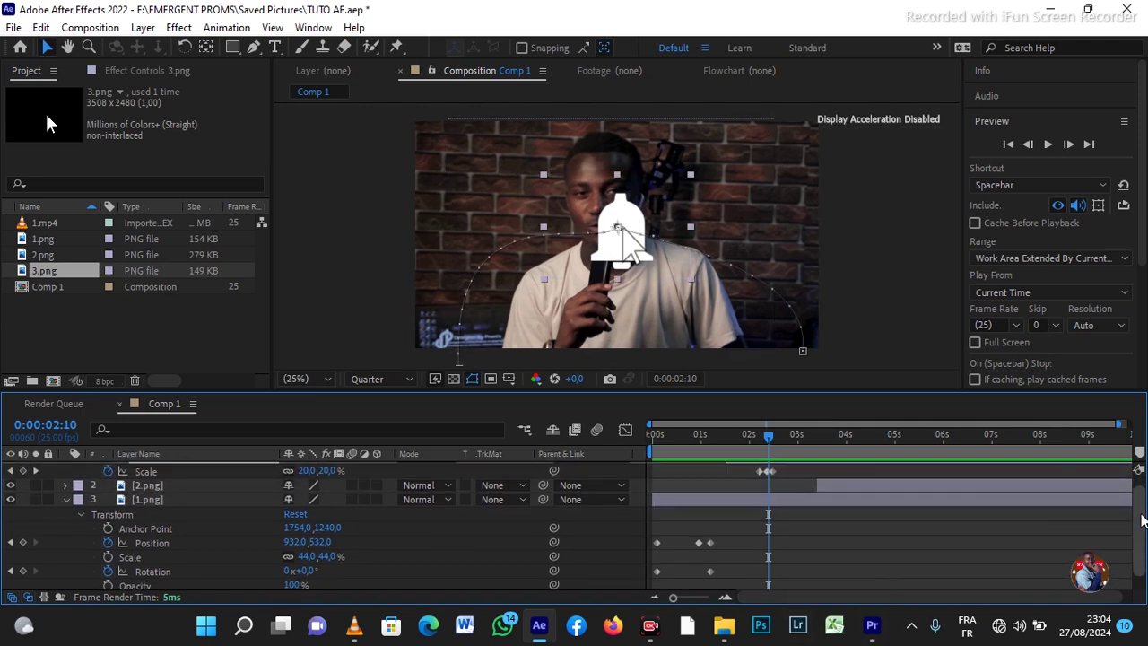
left_click_drag(771, 440, 756, 436)
left_click(795, 540)
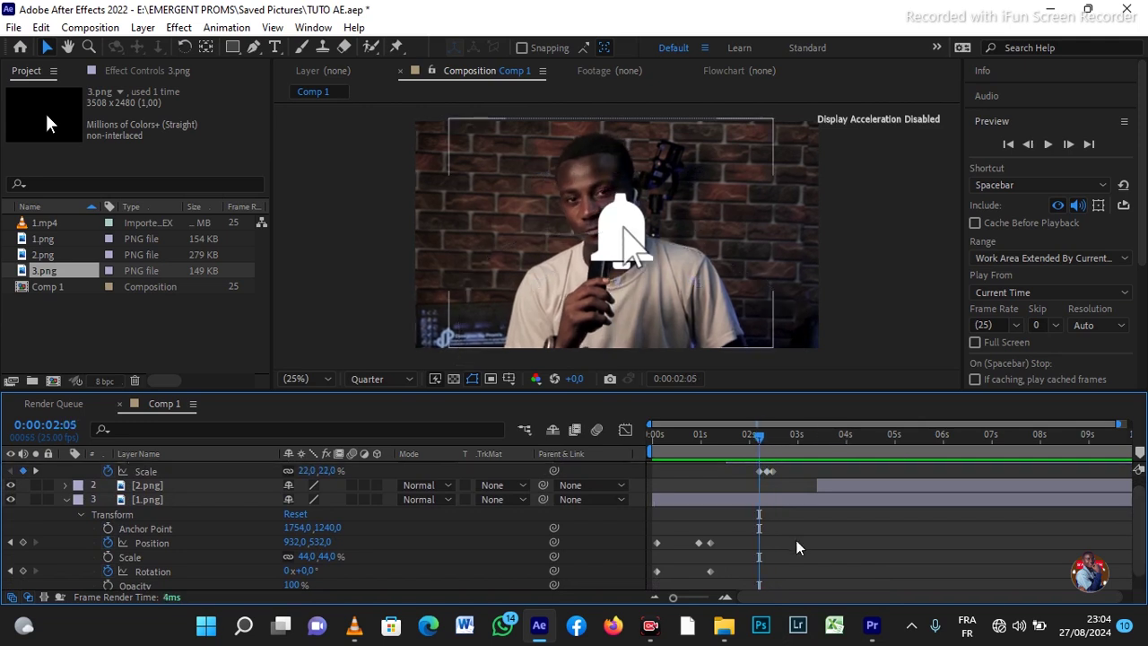
left_click(108, 557)
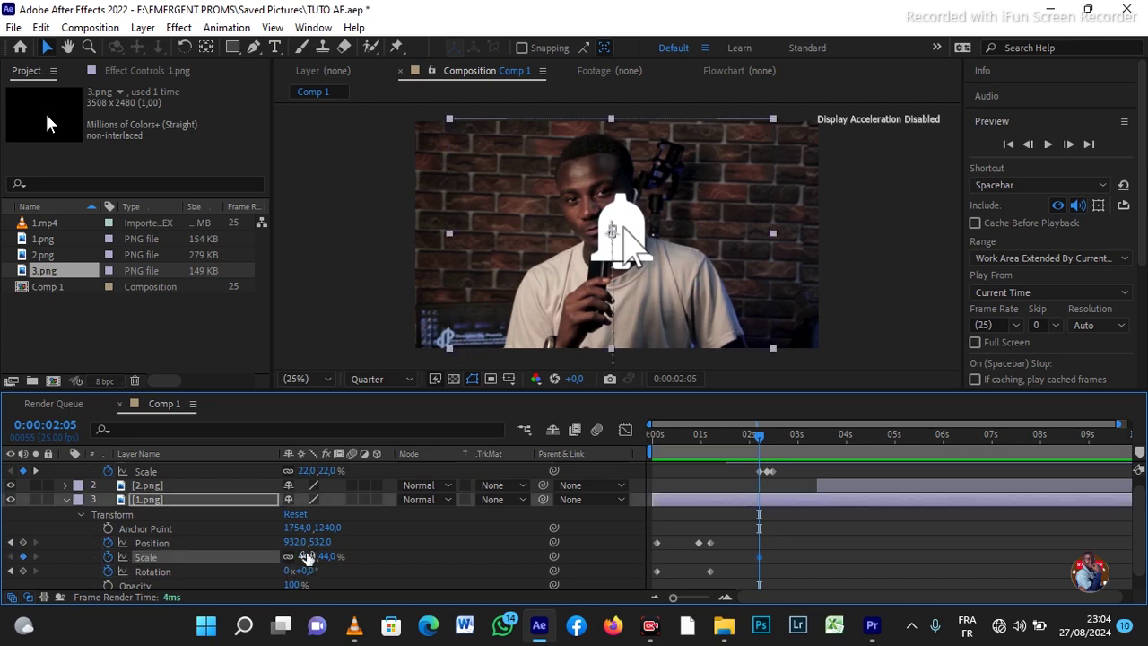
- Shrink the 1.png bell to 40% with a Scale keyframe at 0:00:02:09
left_click(304, 556)
left_click(421, 557)
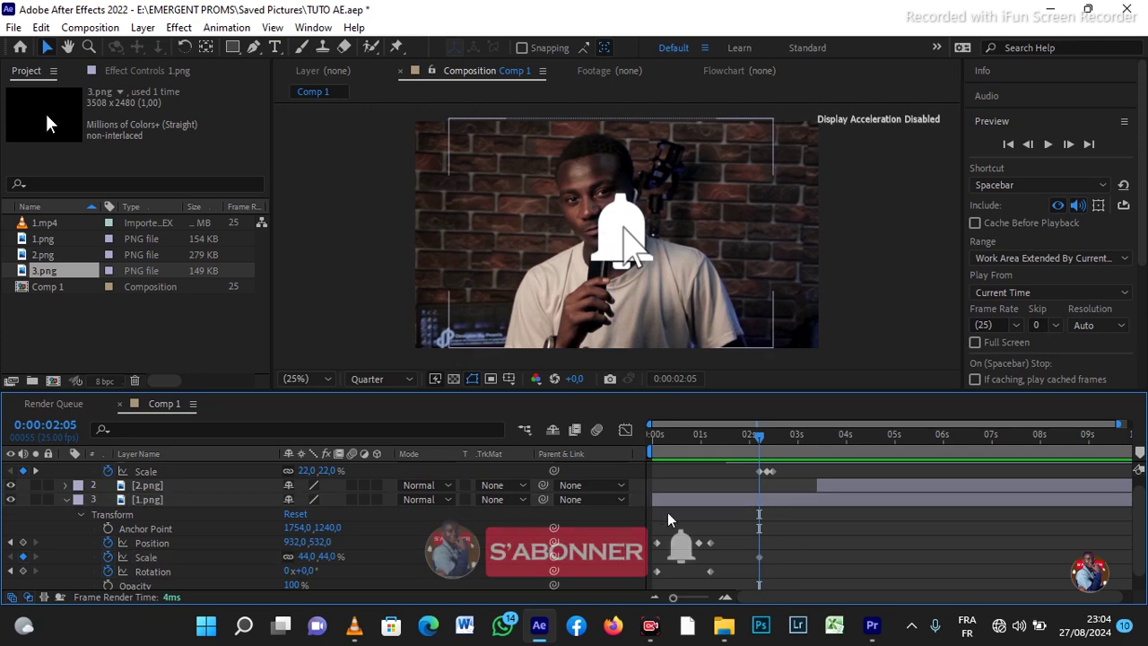
left_click_drag(761, 437, 767, 436)
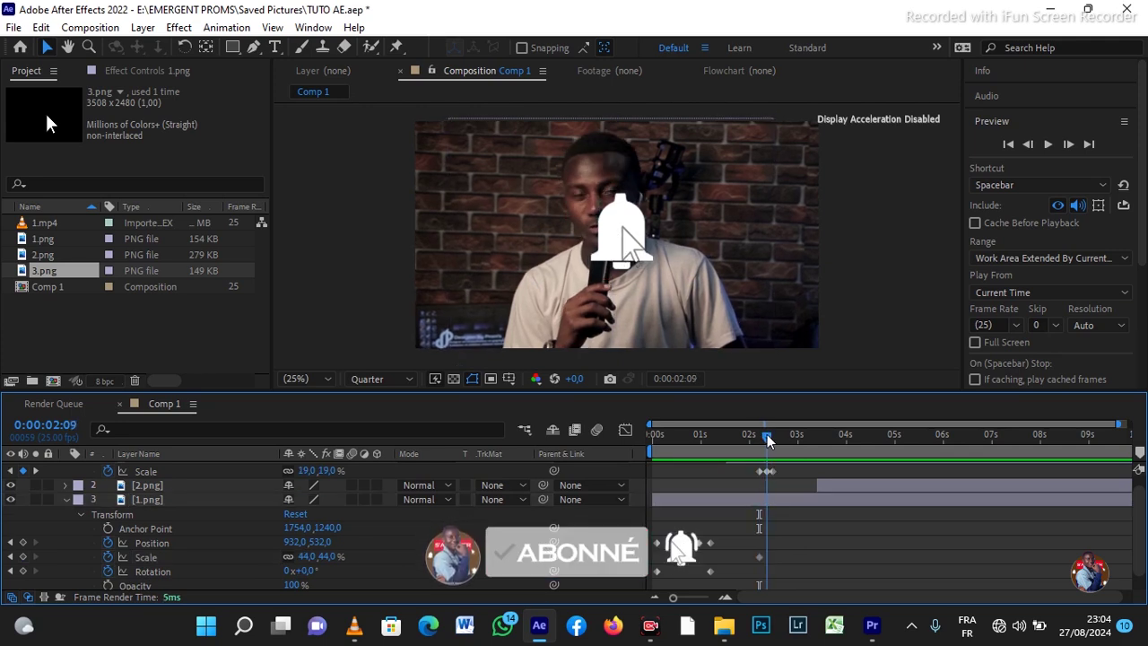
left_click(309, 556)
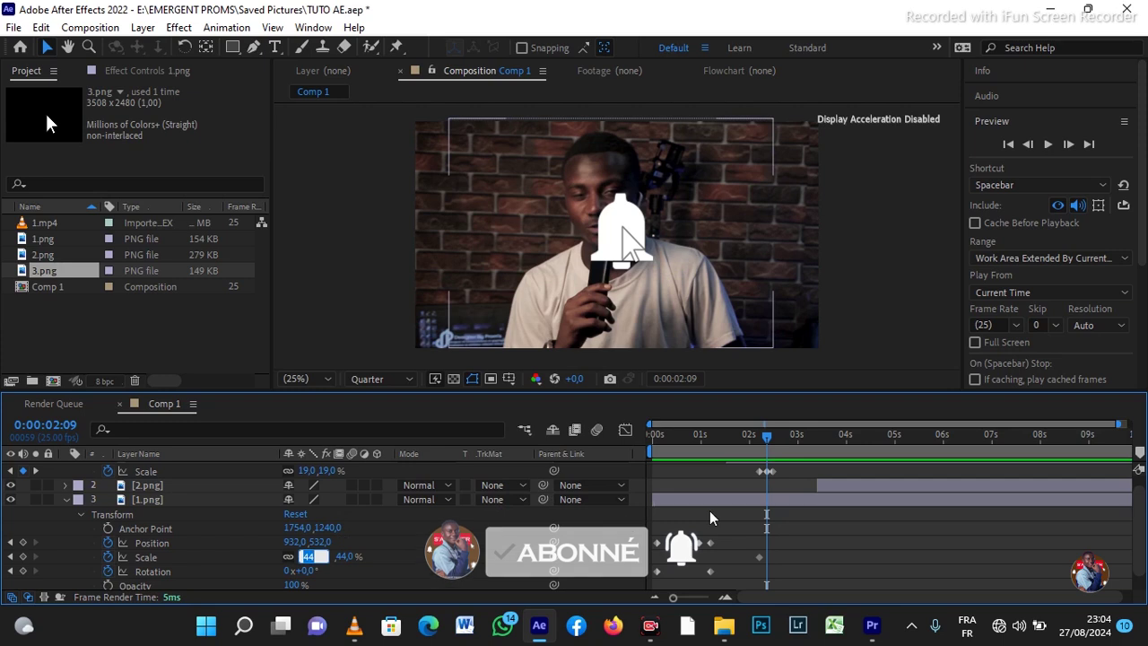
type("40")
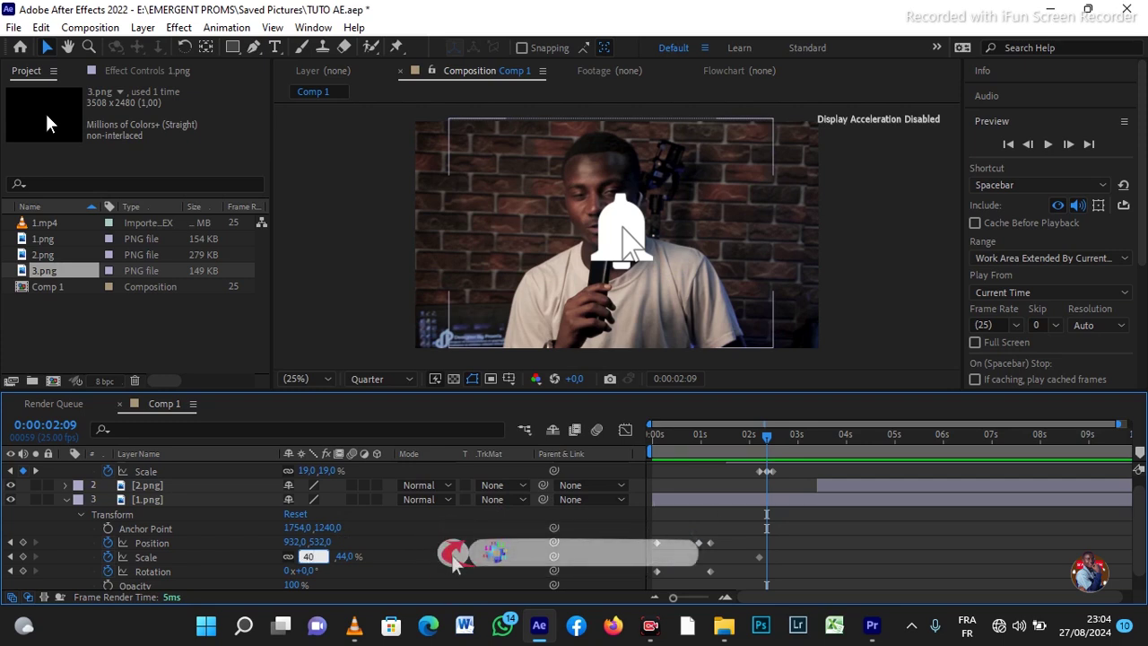
key("Return")
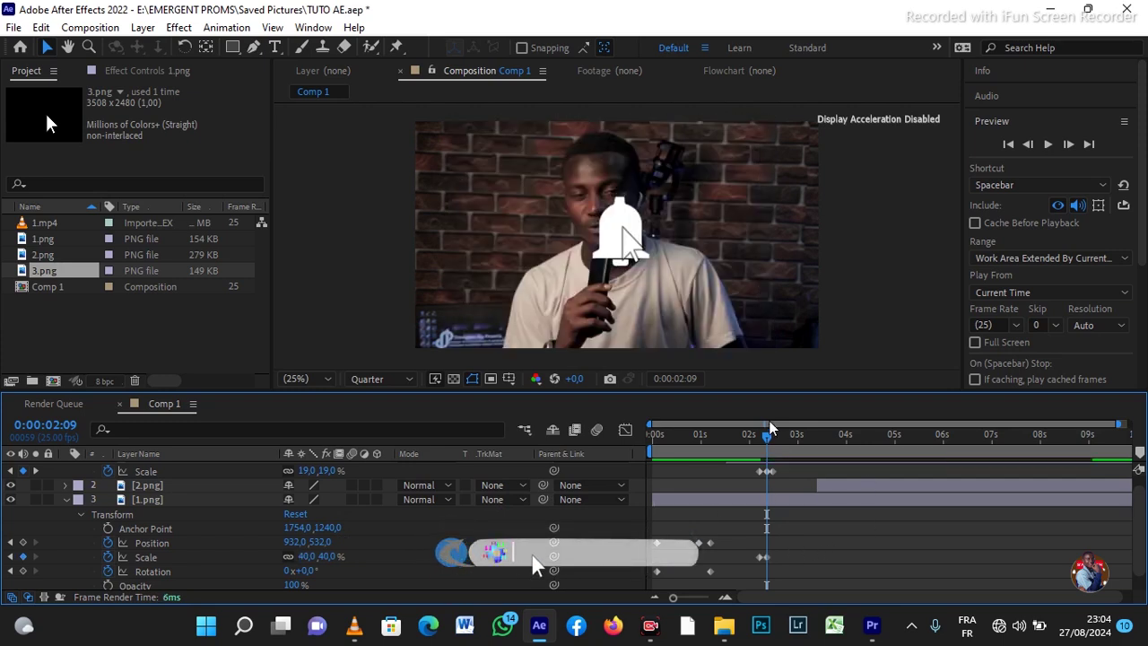
- Return the 1.png bell to 44% with a Scale keyframe at 0:00:02:12
left_click_drag(769, 448, 774, 453)
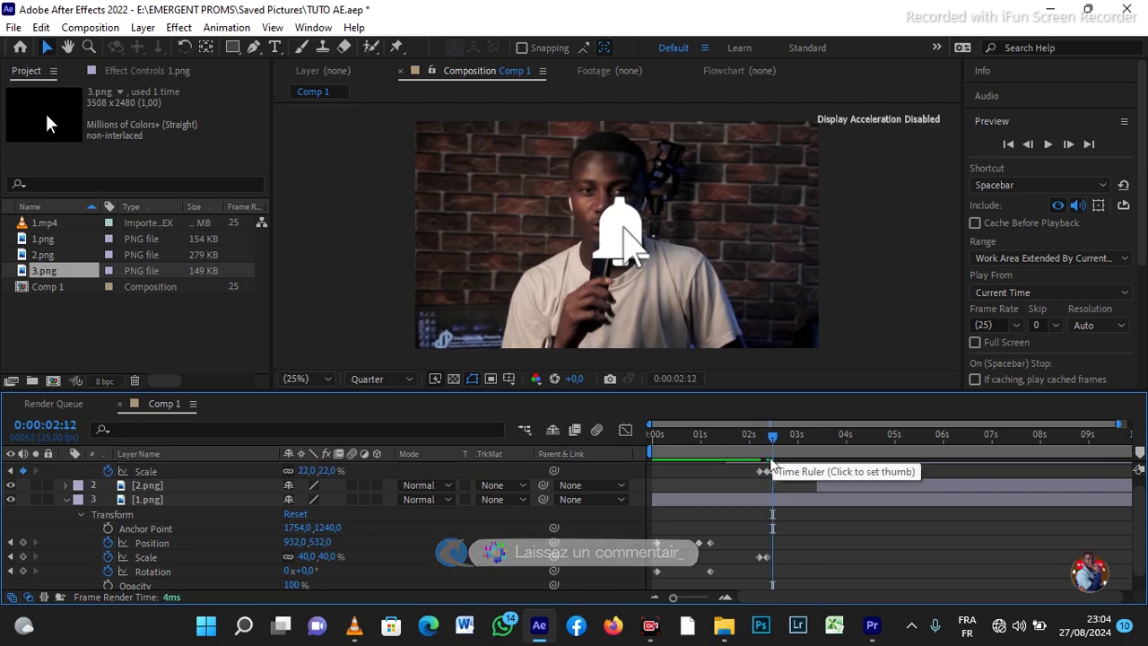
left_click(305, 557)
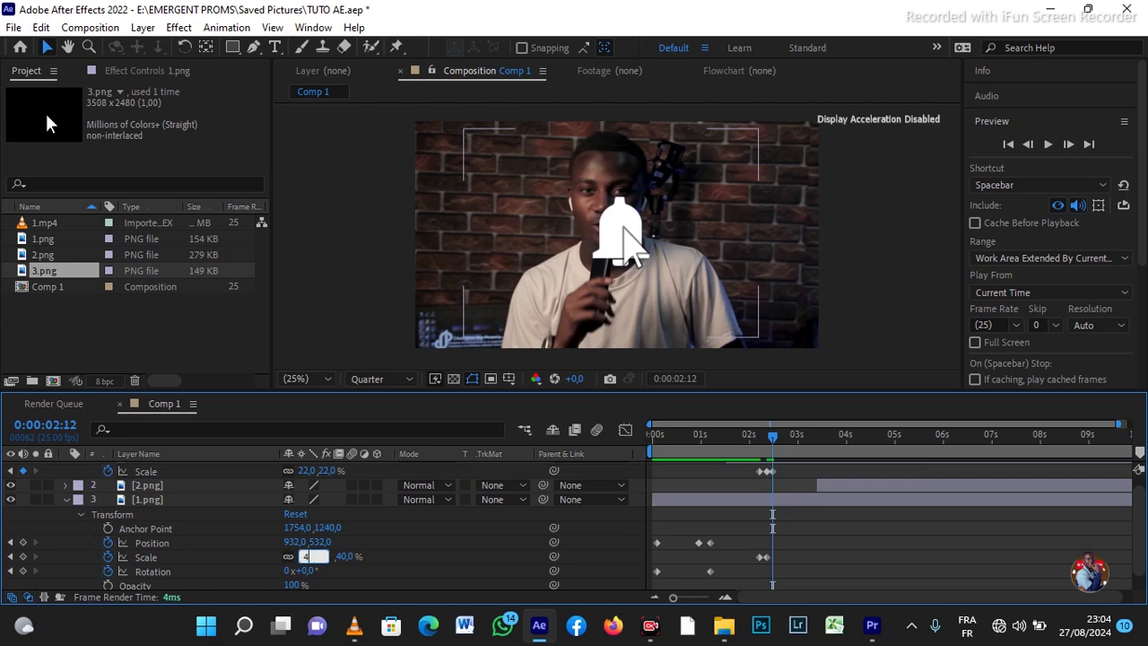
type("44")
key("Return")
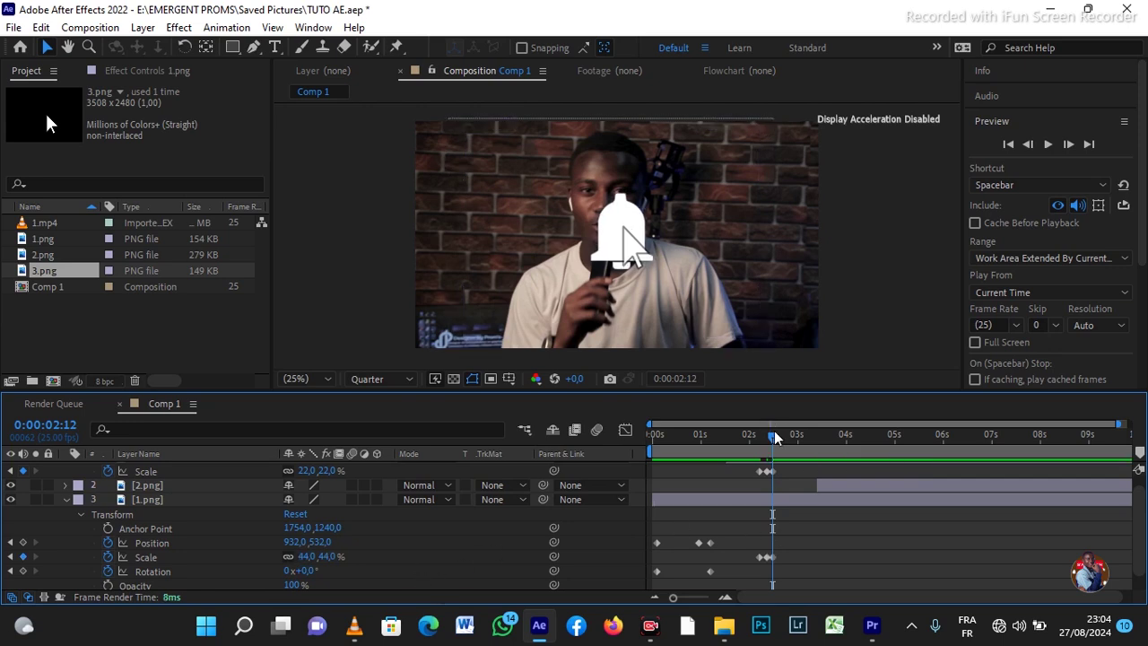
- Extend the 2.png ringing bell layer's in point back to 0:00:02:12, aligned with the last Scale keyframes
left_click_drag(773, 437, 776, 468)
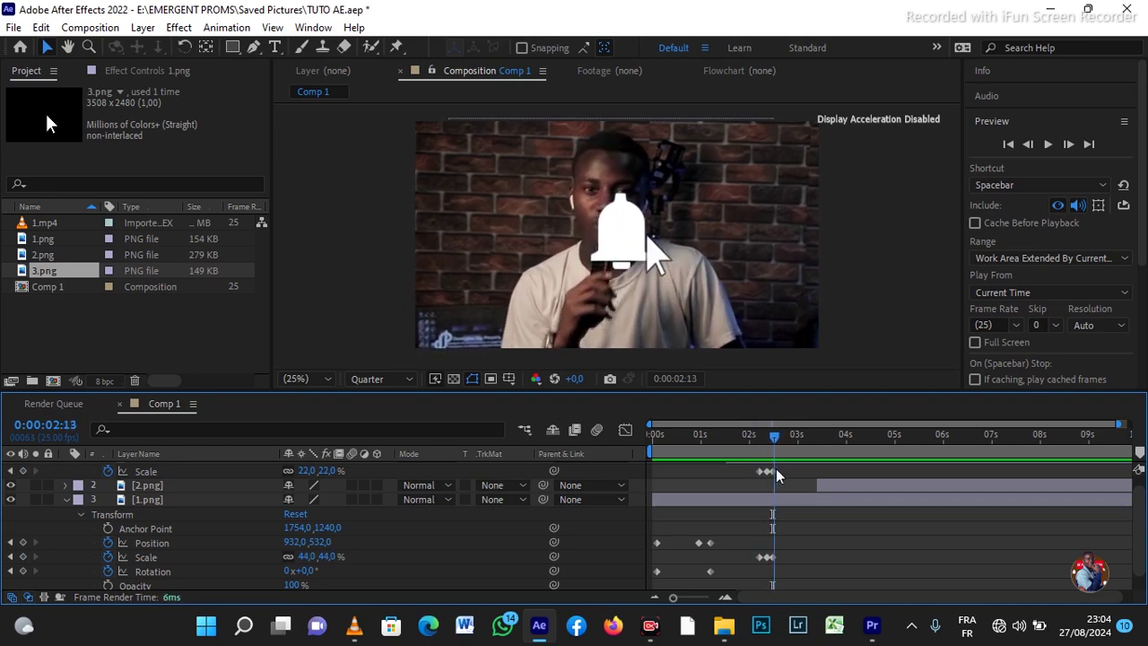
left_click(819, 484)
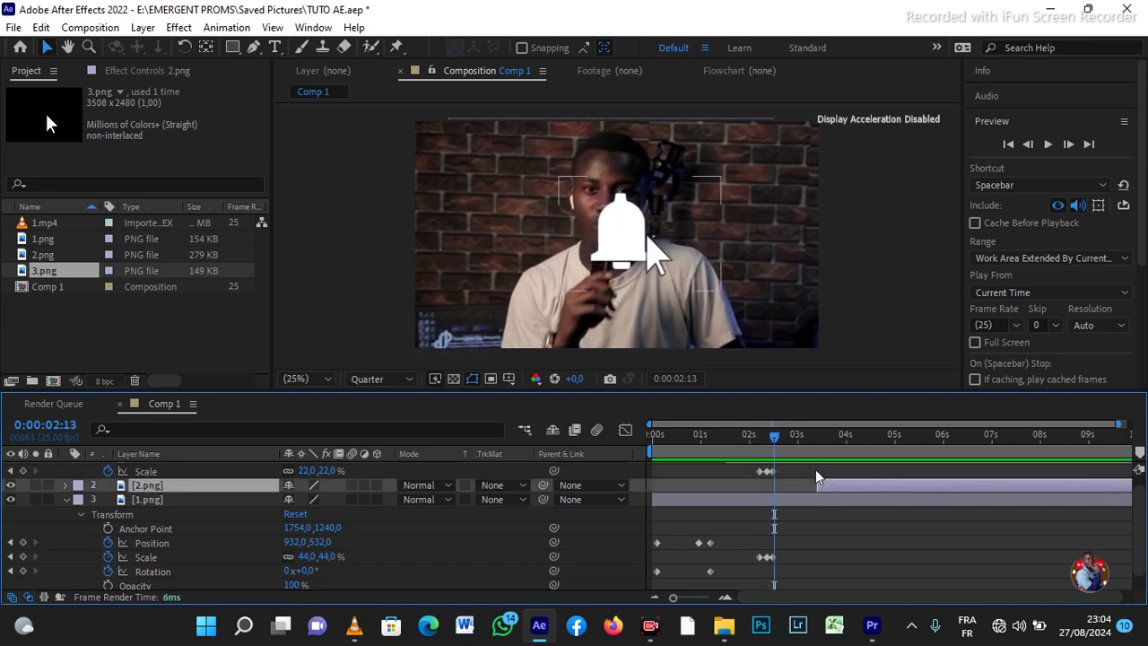
mouse_move(771, 439)
left_mouse_down()
mouse_move(727, 440)
mouse_move(780, 444)
mouse_move(770, 443)
left_mouse_up()
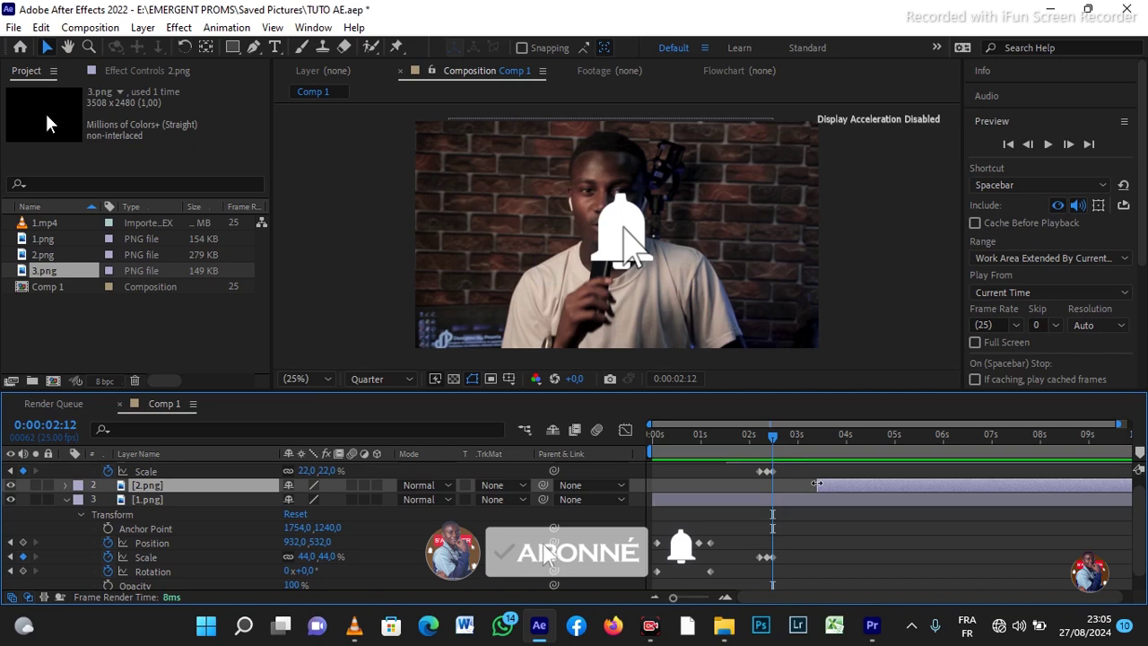
left_click_drag(817, 485, 778, 486)
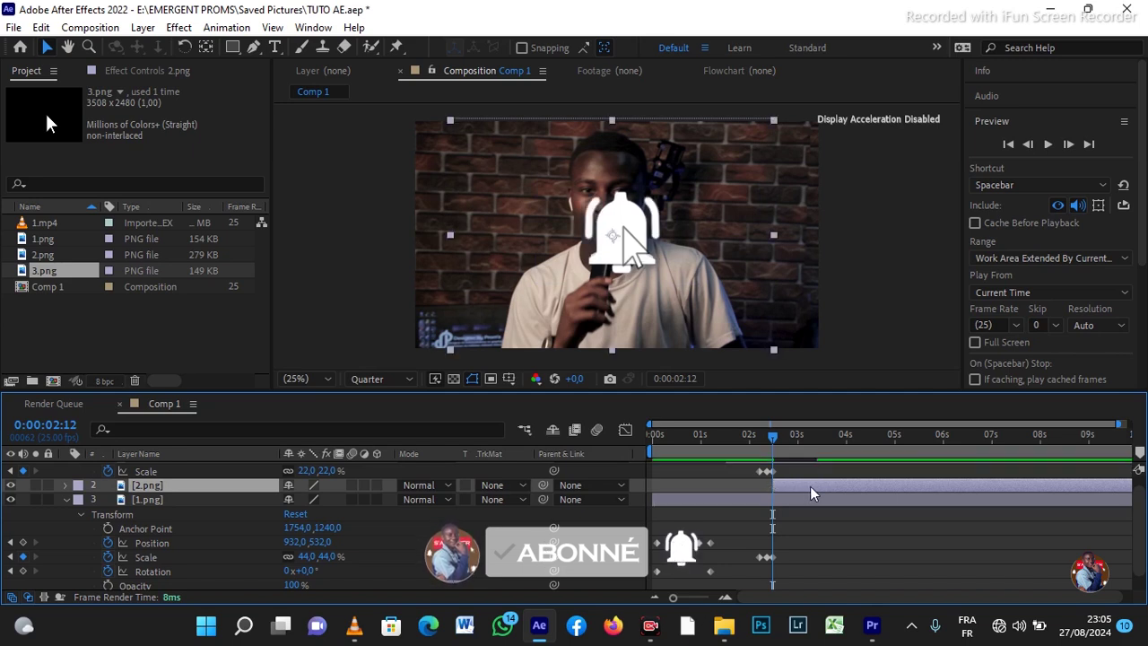
- Collapse the 1.png layer's Transform properties and show only its Scale property
left_click_drag(771, 435, 777, 440)
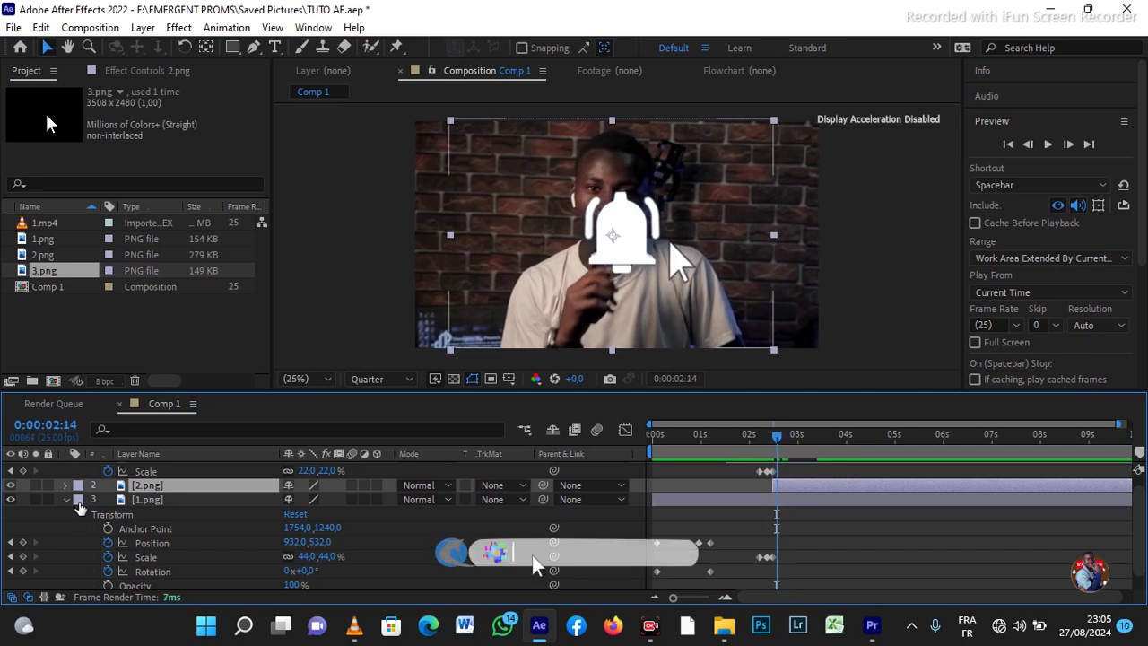
left_click(65, 499)
left_click(147, 511)
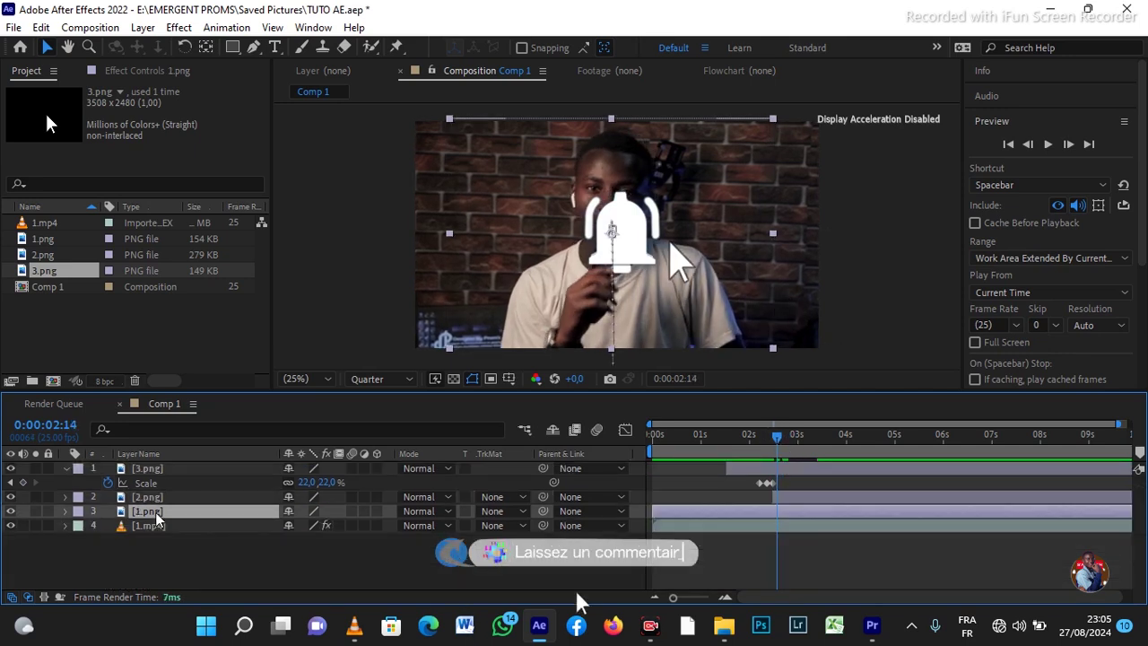
key("u")
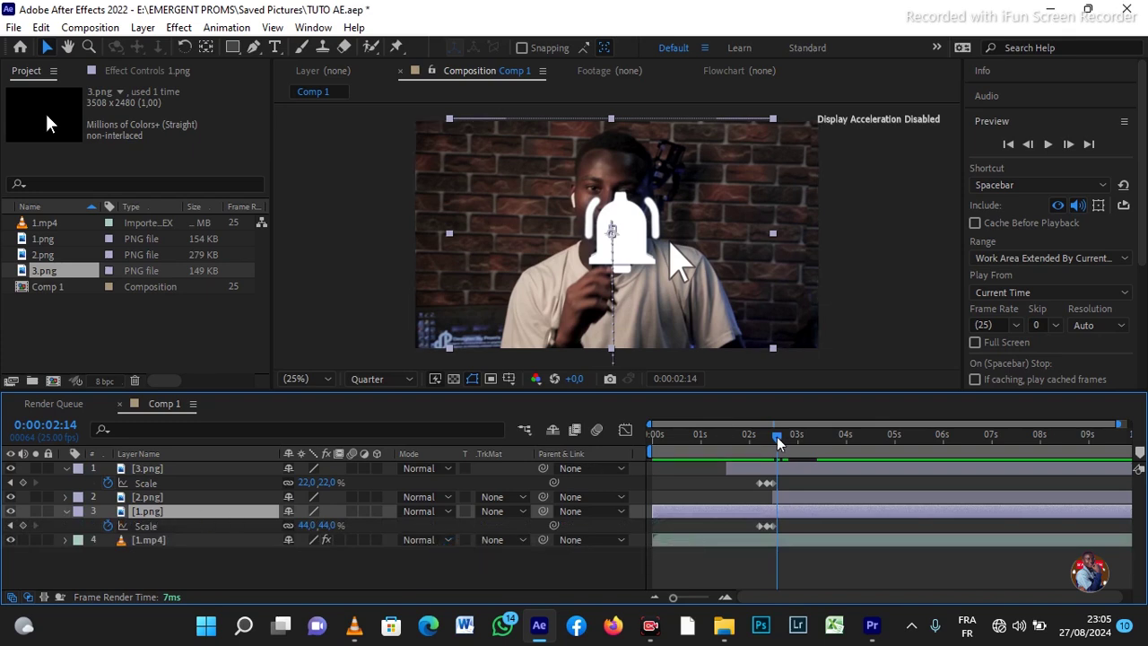
- Expand the 2.png layer and start keyframing its Scale with a 40% keyframe at 0:00:02:12
left_click_drag(781, 437, 774, 437)
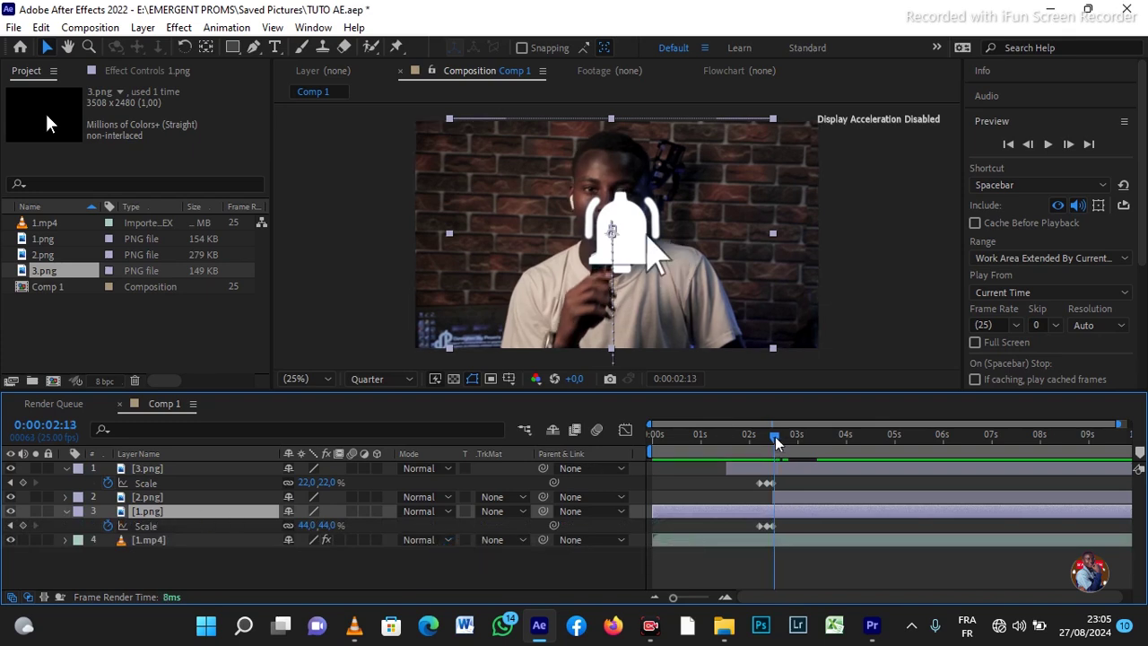
left_click(799, 492)
key("alt+bracketleft")
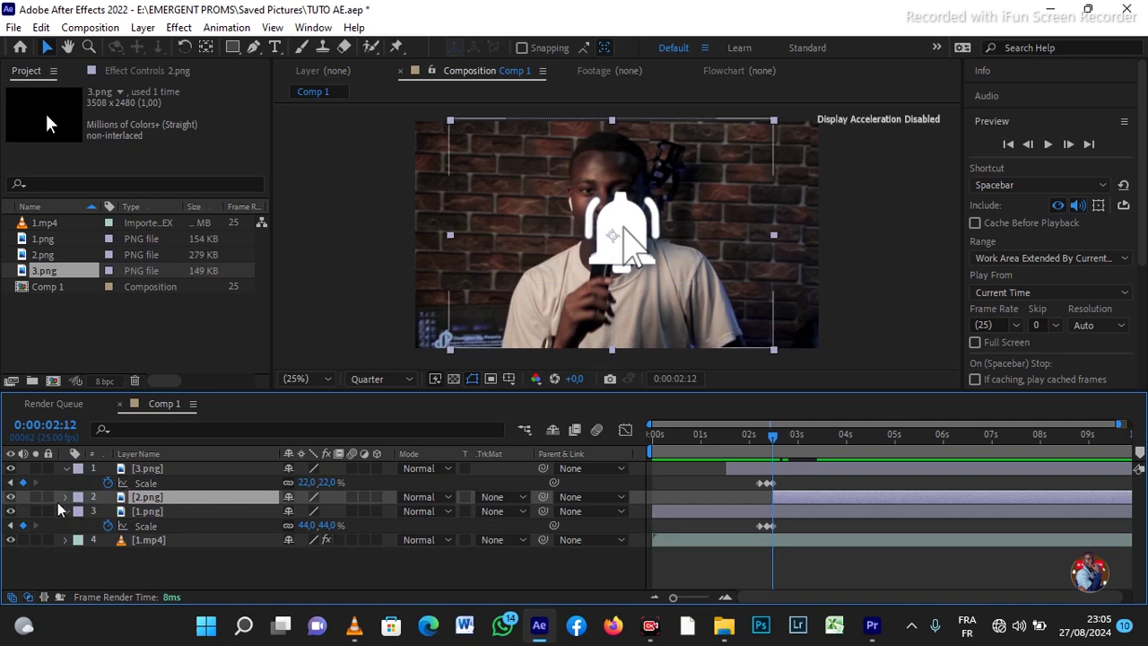
left_click(66, 496)
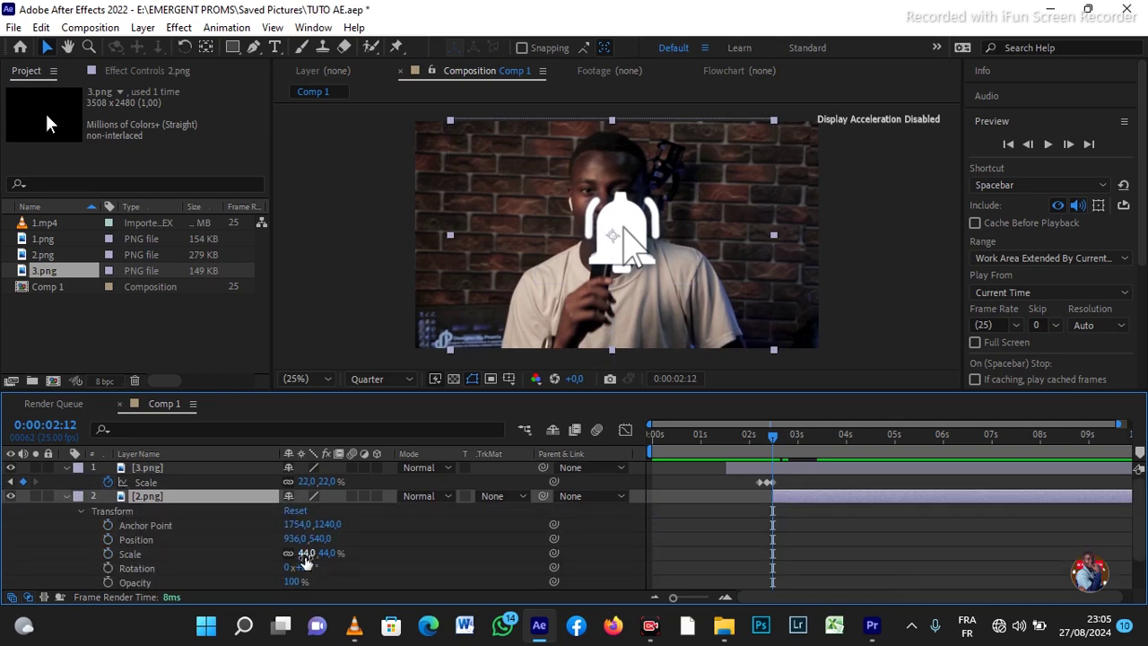
left_click(306, 553)
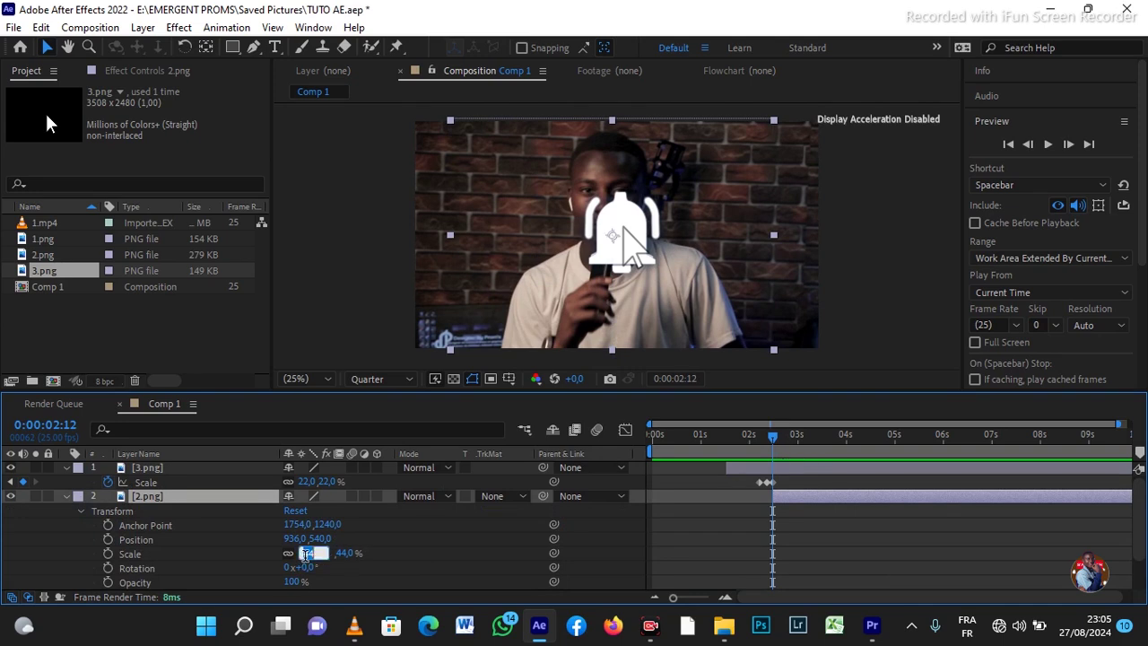
left_click(236, 541)
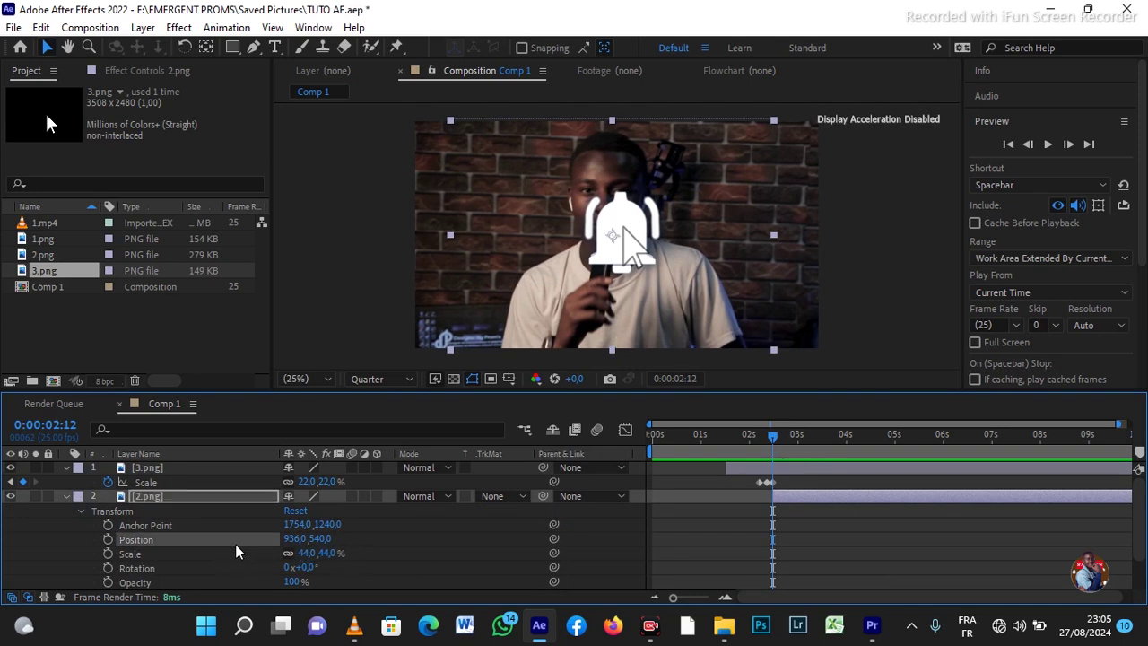
left_click(109, 553)
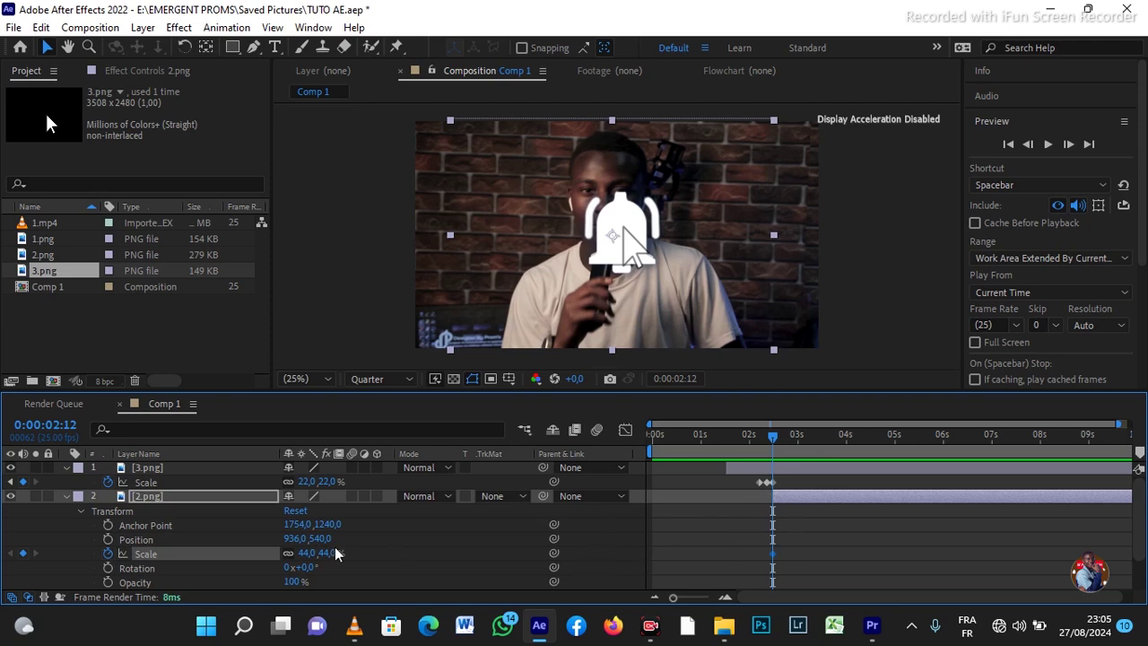
left_click(305, 552)
left_click(790, 562)
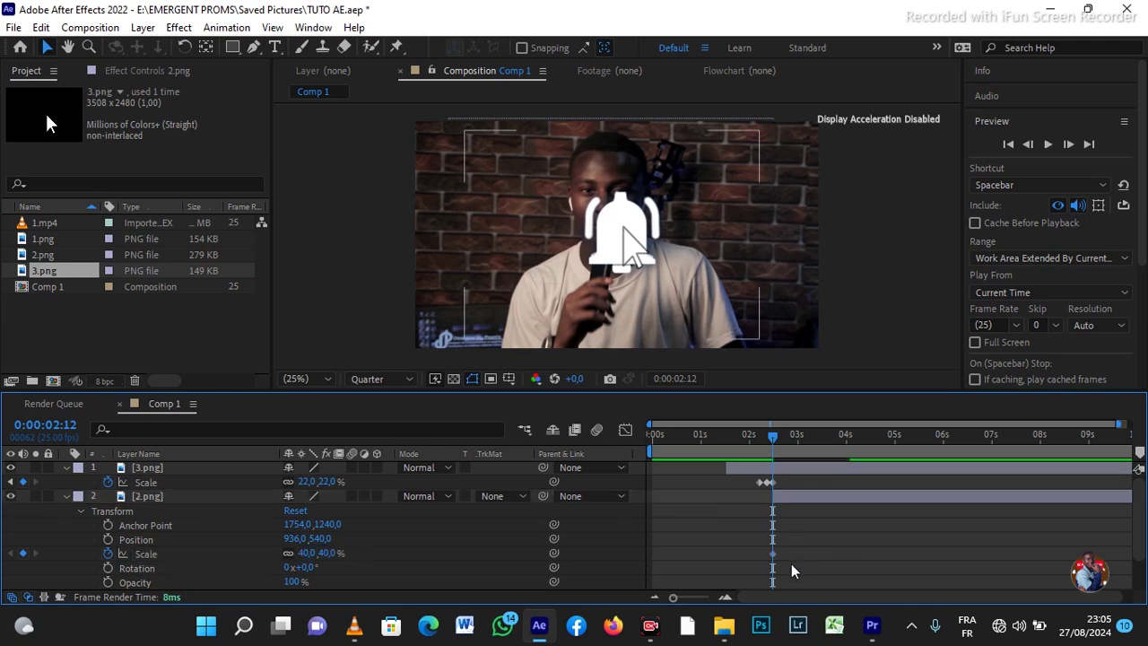
- Enlarge the 2.png bell to 44% with a Scale keyframe at 0:00:02:14 and scrub through the click animation
left_click(776, 436)
left_click(558, 564)
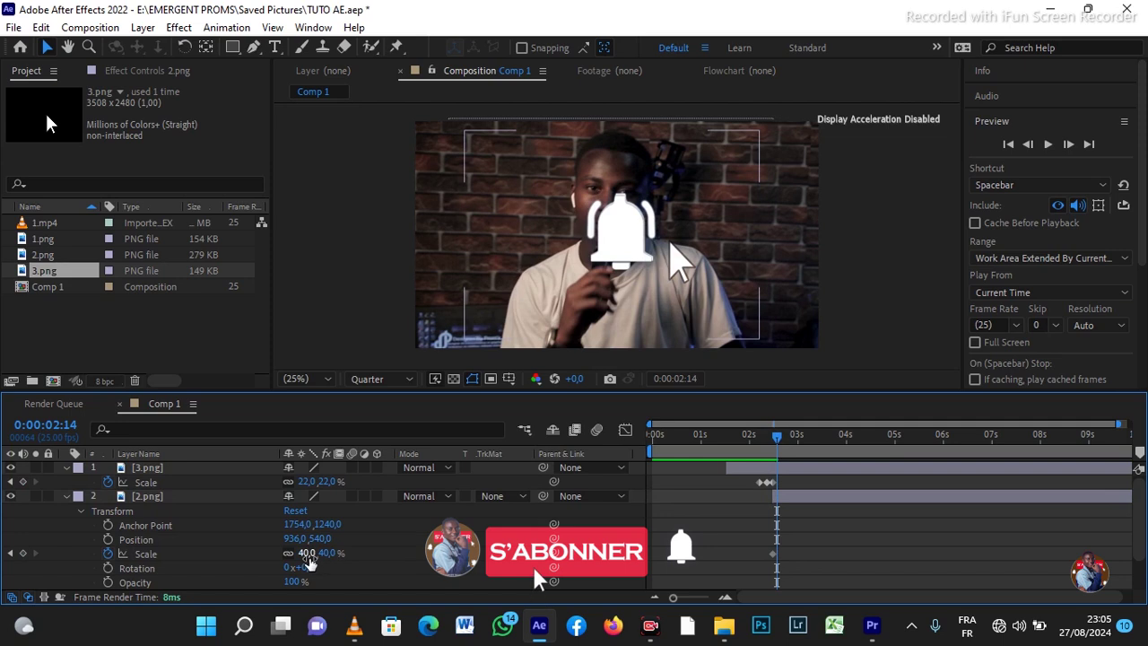
left_click(307, 553)
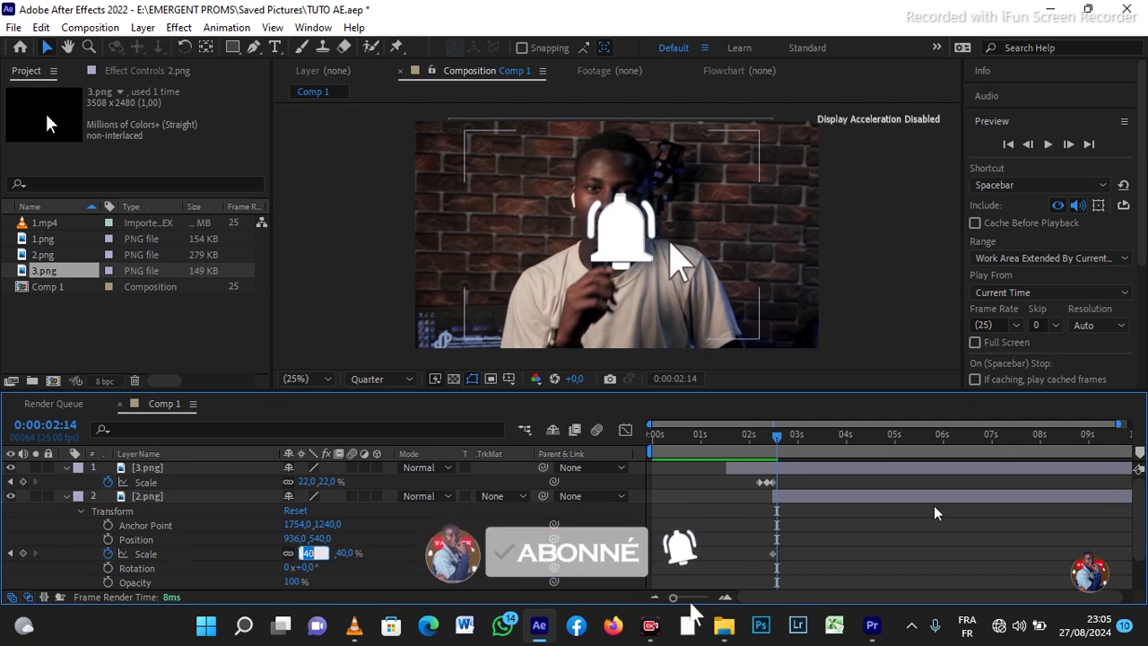
type("44")
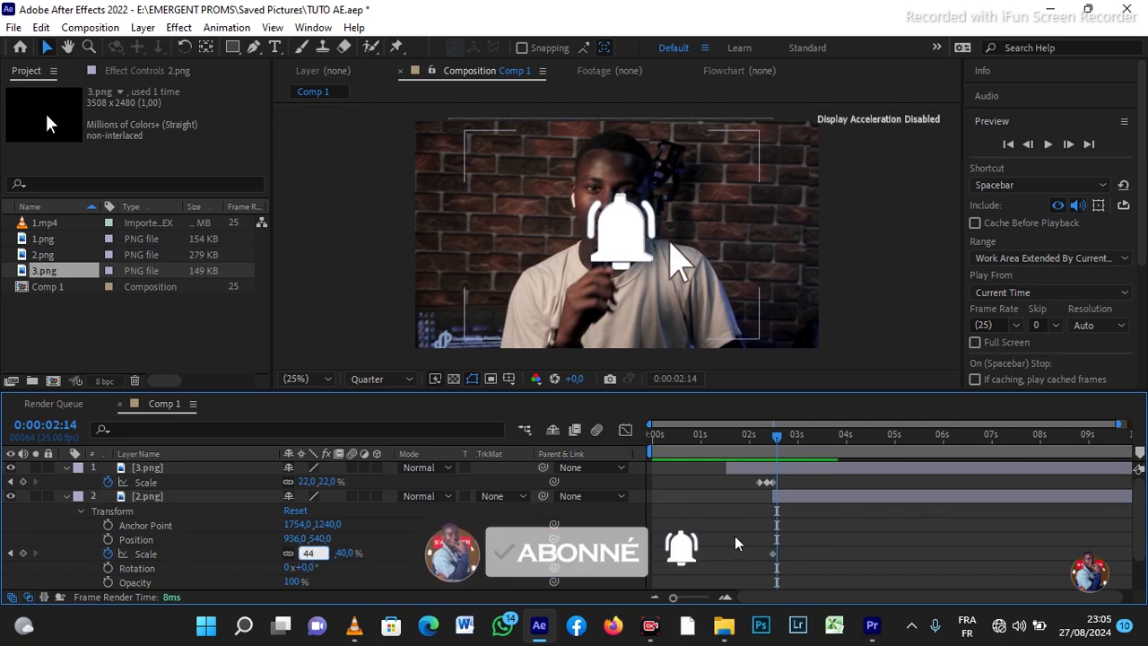
key("Return")
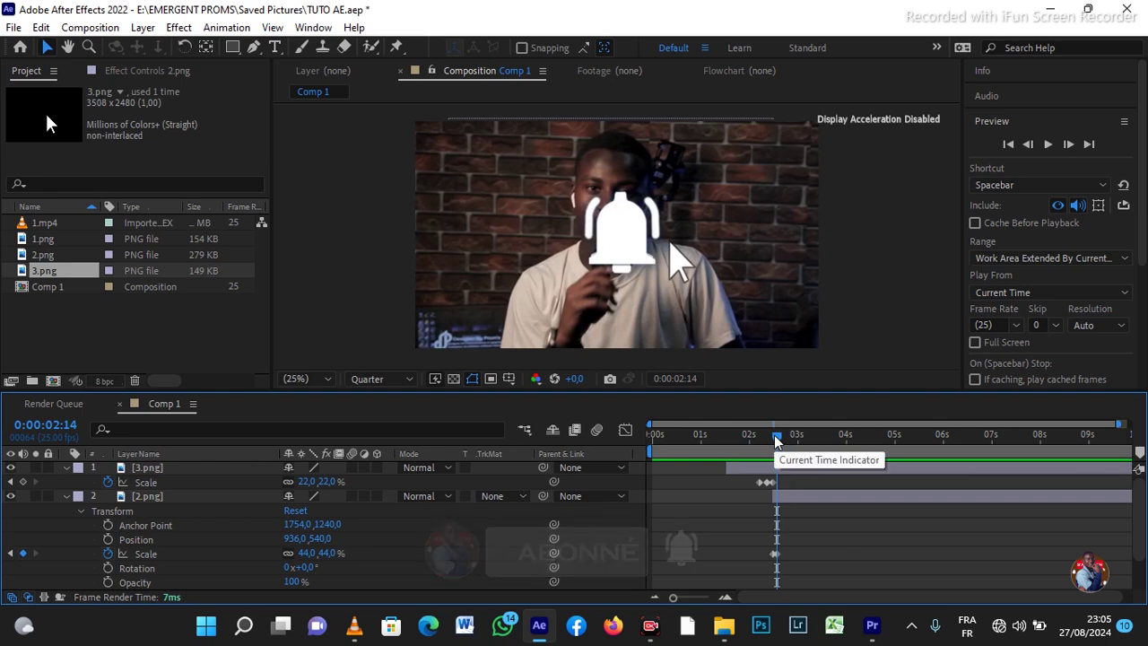
left_click_drag(774, 434, 752, 439)
left_click_drag(762, 438, 790, 449)
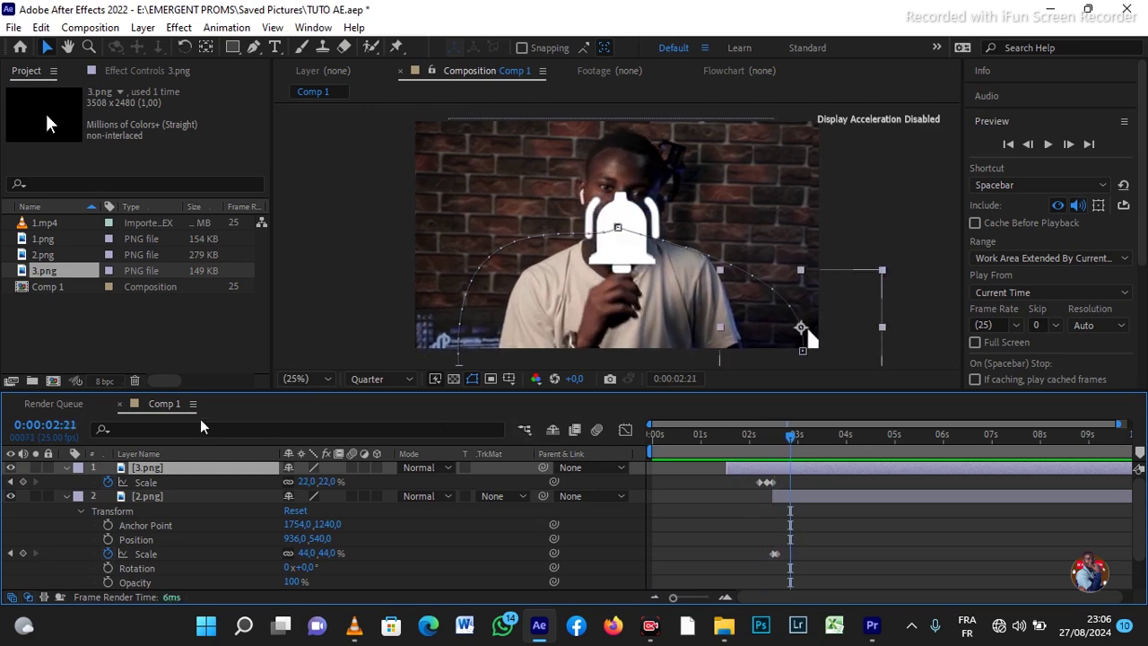
- Collapse the properties of the 1.png, 2.png and 3.png layers and deselect everything
left_click(67, 497)
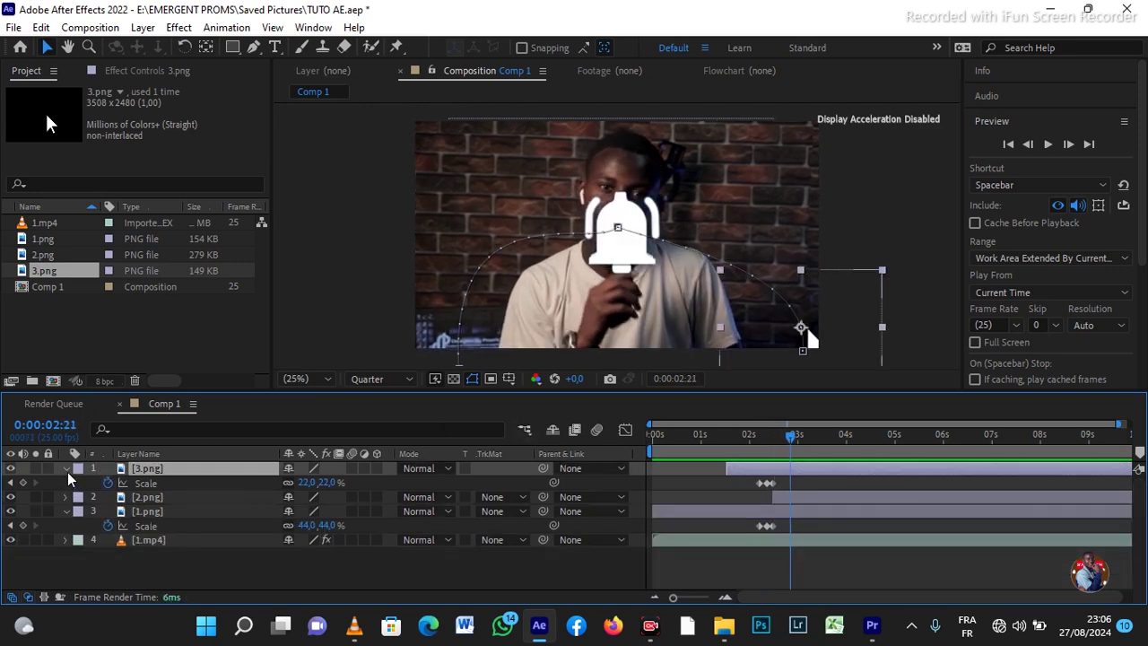
left_click(66, 470)
left_click(66, 498)
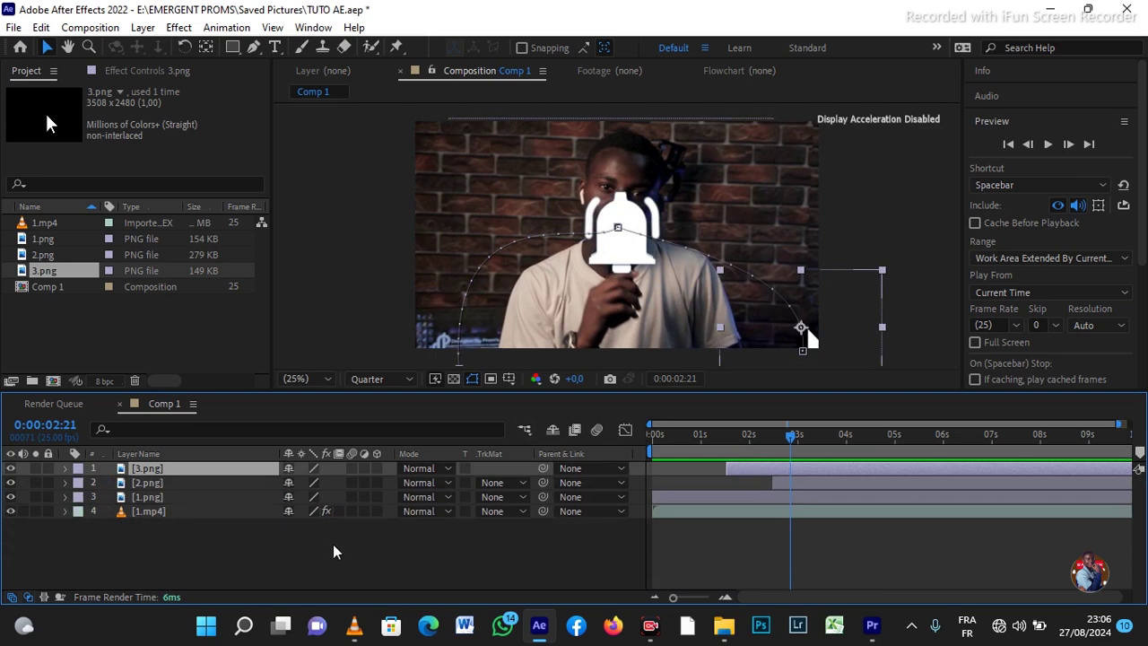
left_click(459, 581)
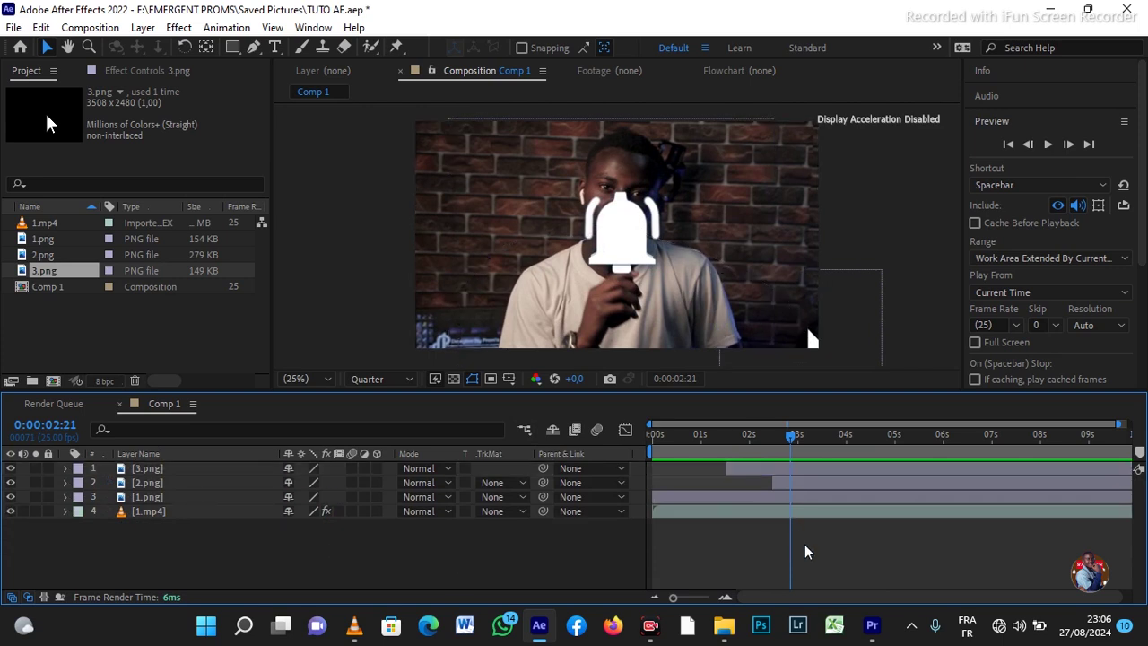
- Expand the 2.png layer's Transform properties and scrub back to around 0:00:02:20
left_click(802, 470)
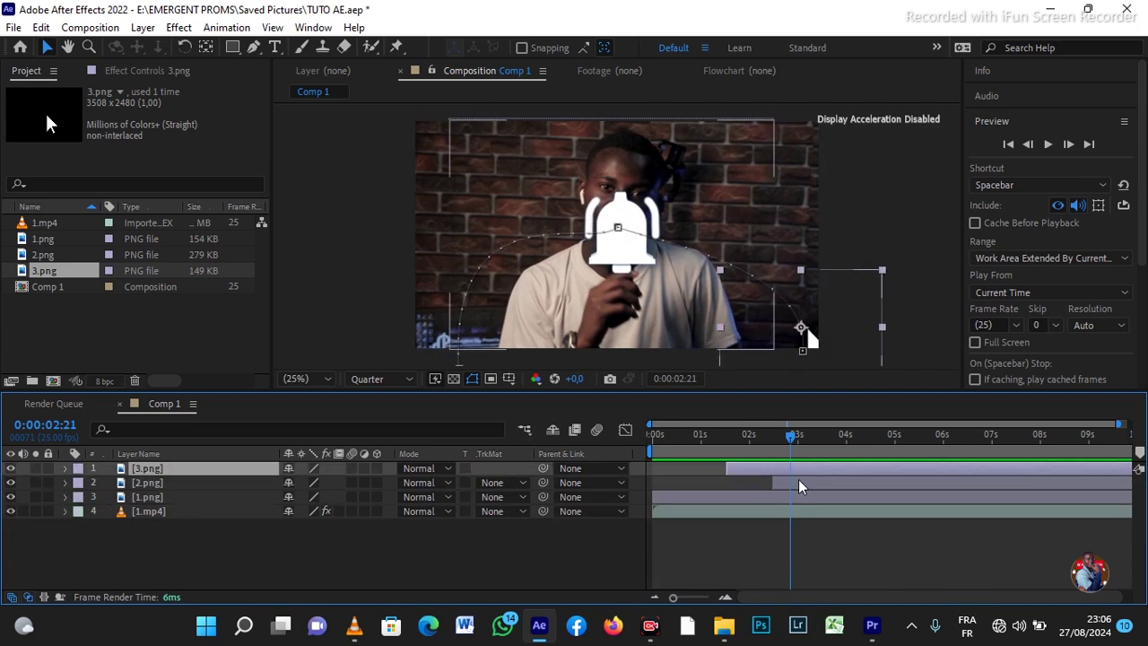
left_click(798, 480)
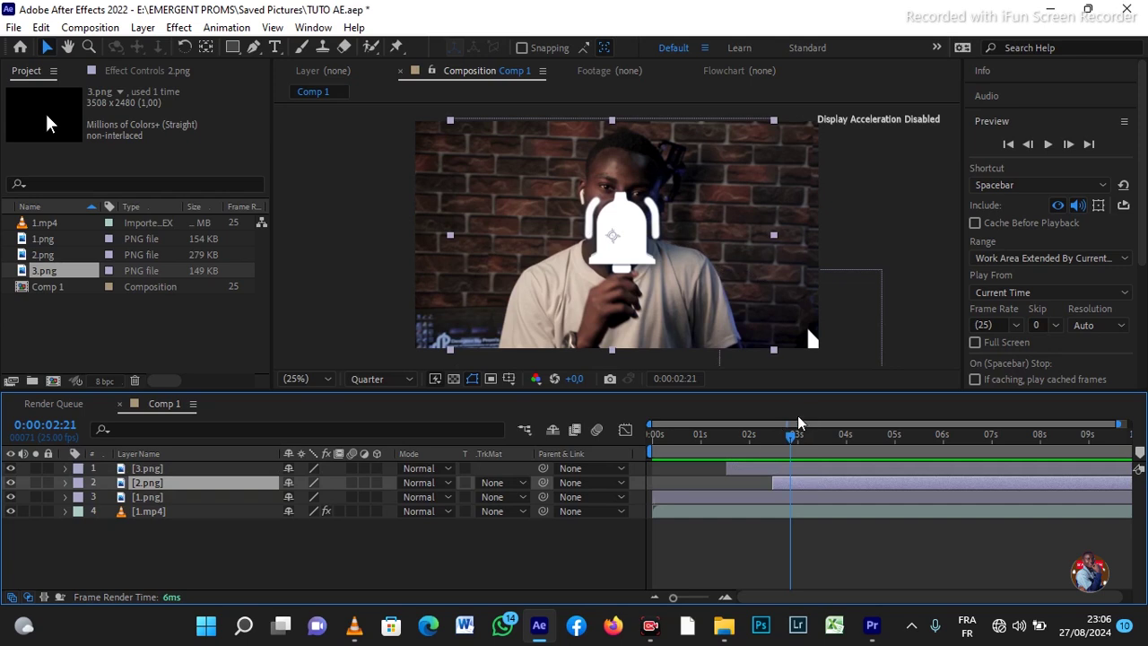
left_click_drag(792, 441, 843, 439)
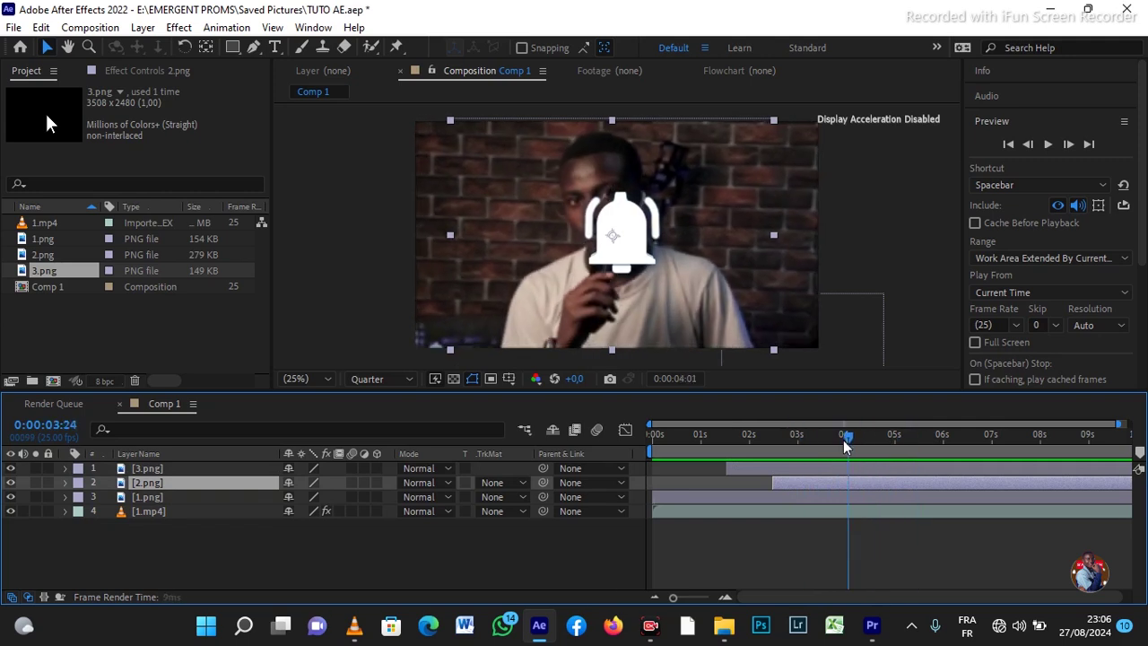
left_click(65, 483)
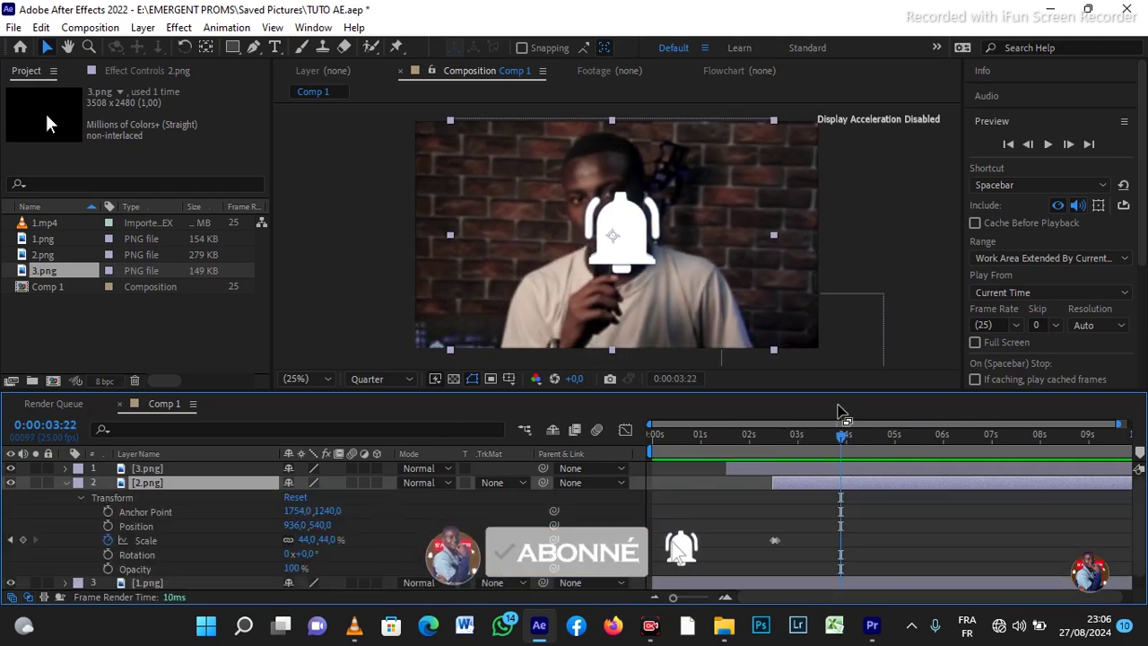
left_click_drag(841, 436, 790, 448)
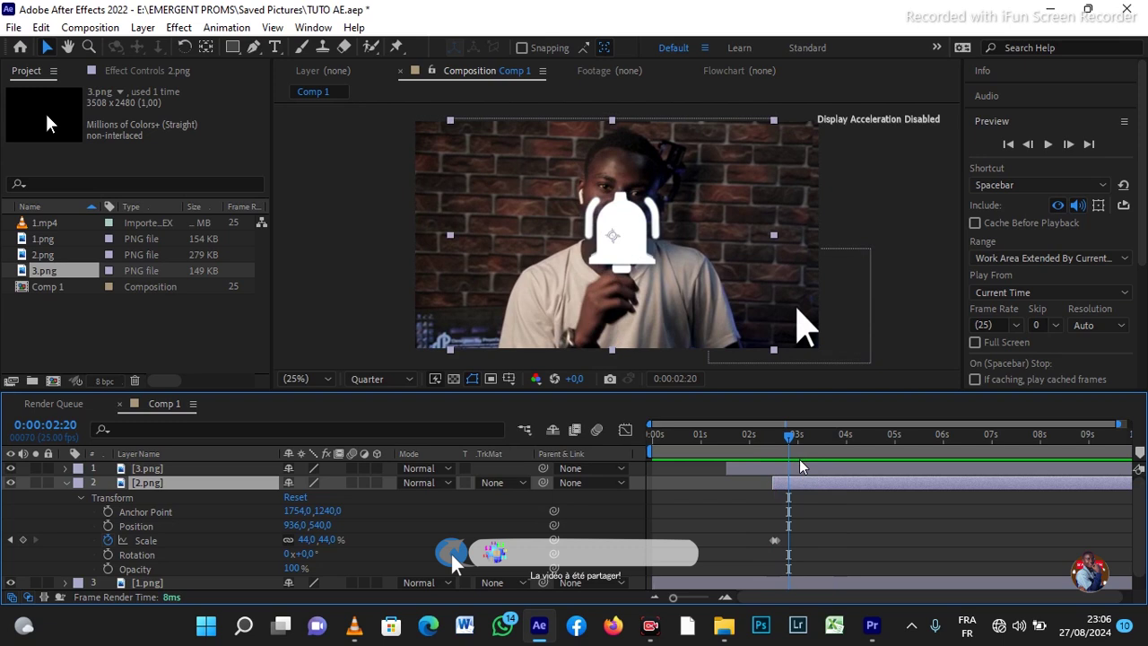
key("Left")
key("Left")
key("Left")
key("Left")
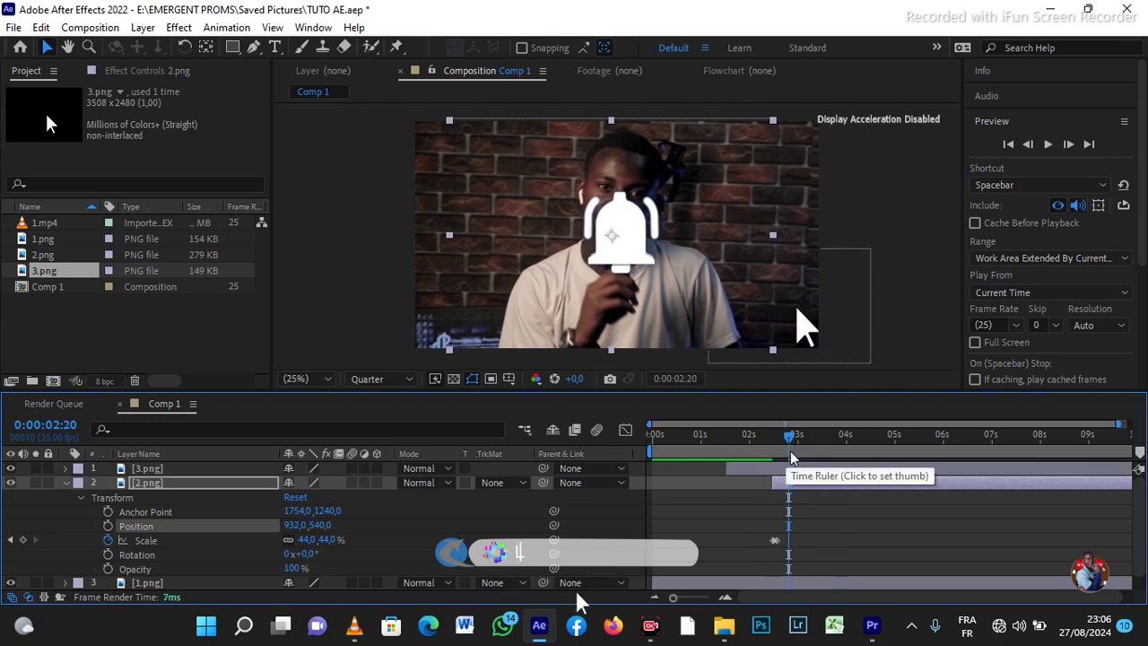
key("ctrl+z")
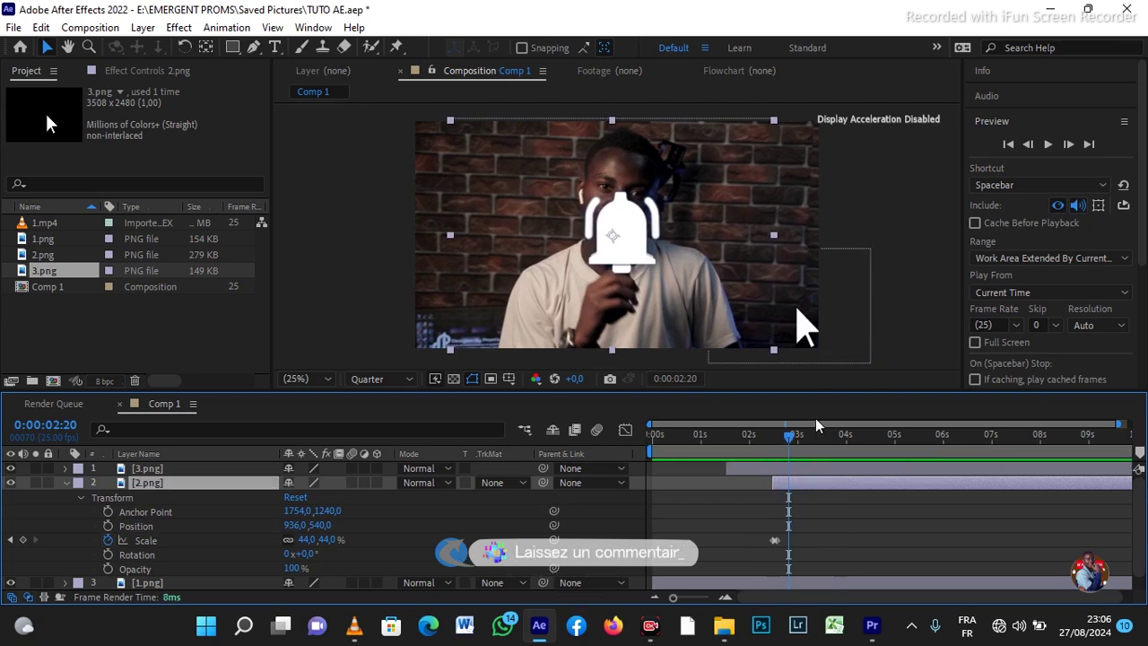
- Start keyframing the 2.png layer's Rotation at 0° and move that keyframe to 0:00:03:04
mouse_move(789, 438)
left_mouse_down()
mouse_move(765, 440)
mouse_move(784, 445)
left_mouse_up()
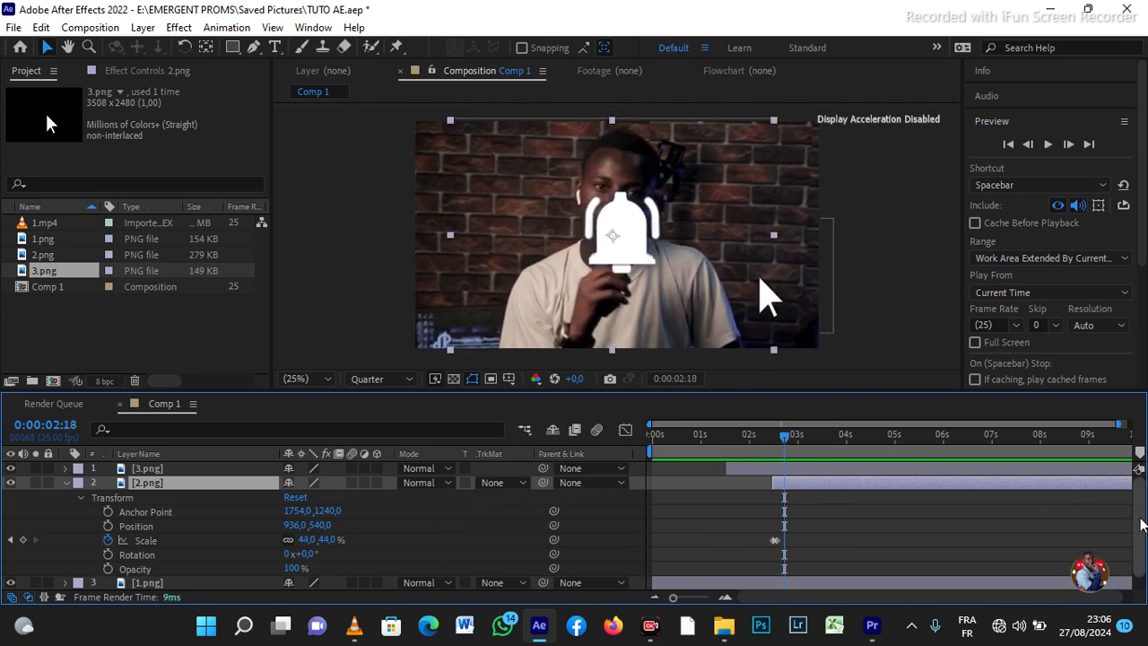
left_click_drag(1140, 525, 1140, 547)
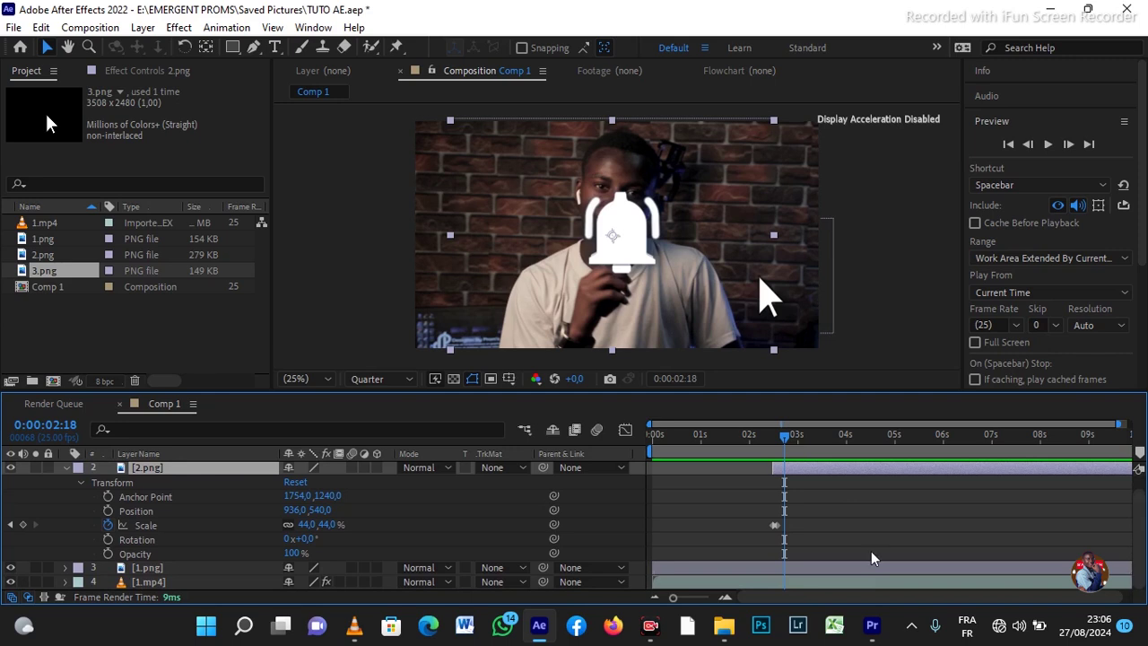
left_click(107, 540)
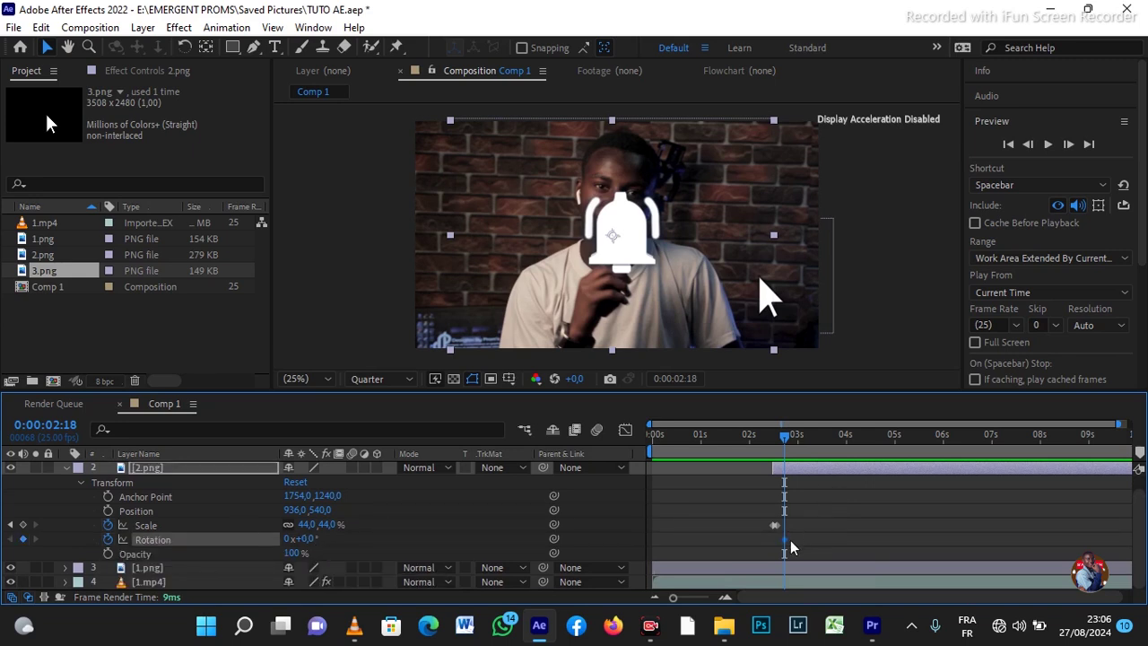
left_click_drag(786, 541, 805, 542)
- Set a 7° Rotation keyframe on the 2.png bell at 0:00:02:20
left_click_drag(787, 437, 788, 437)
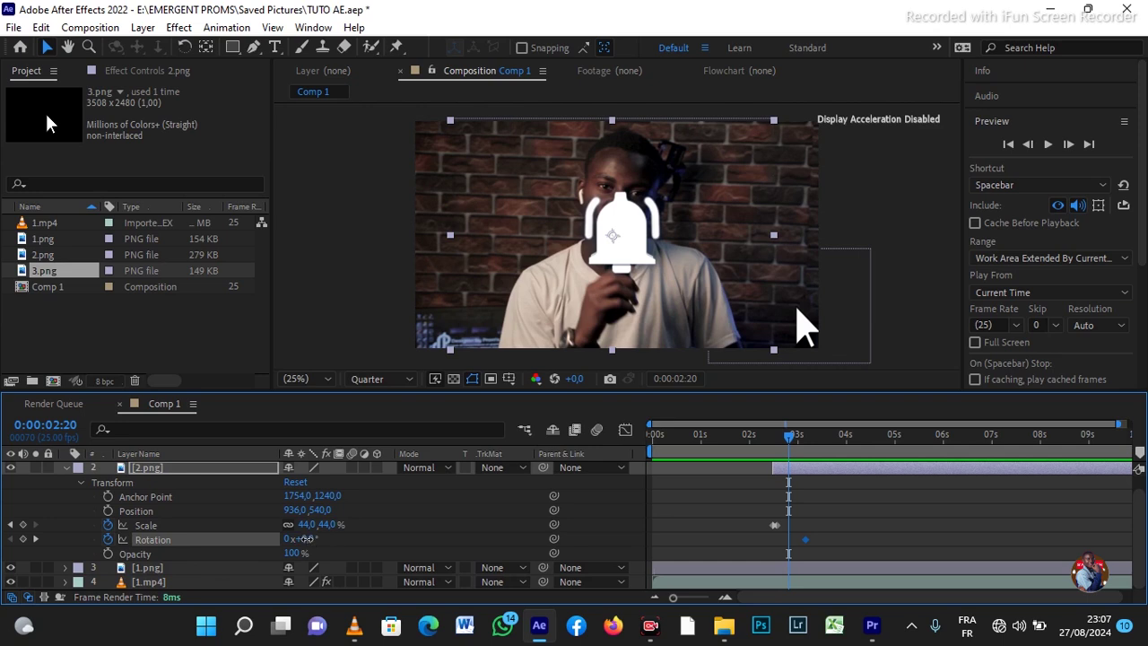
left_click_drag(305, 538, 361, 527)
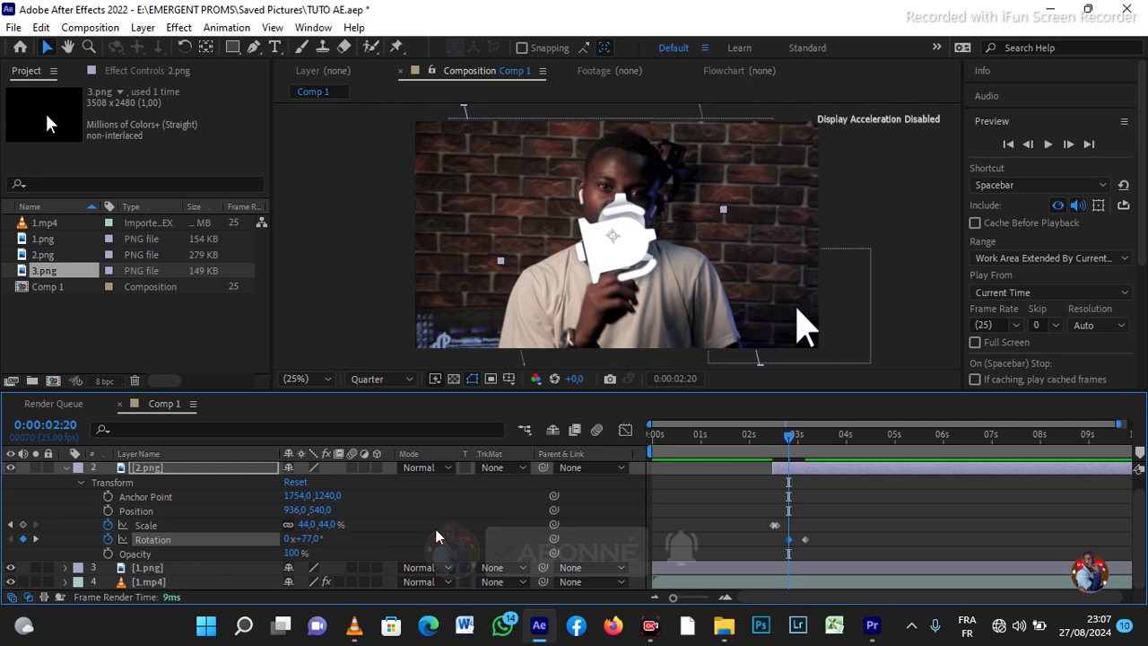
key("ctrl+z")
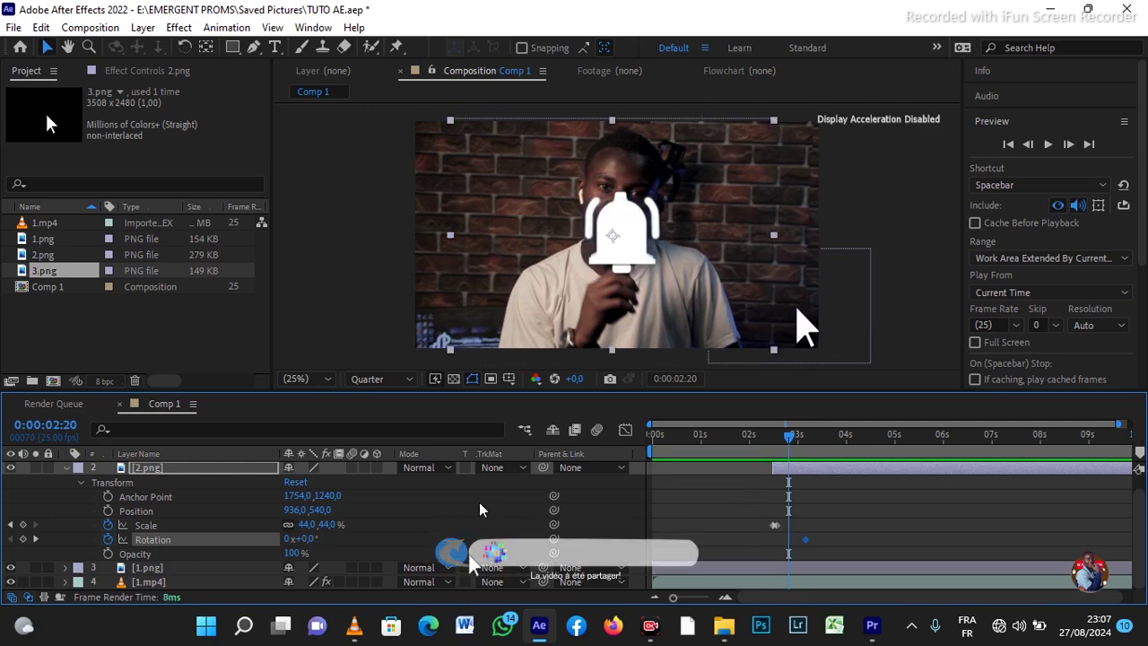
left_click(305, 538)
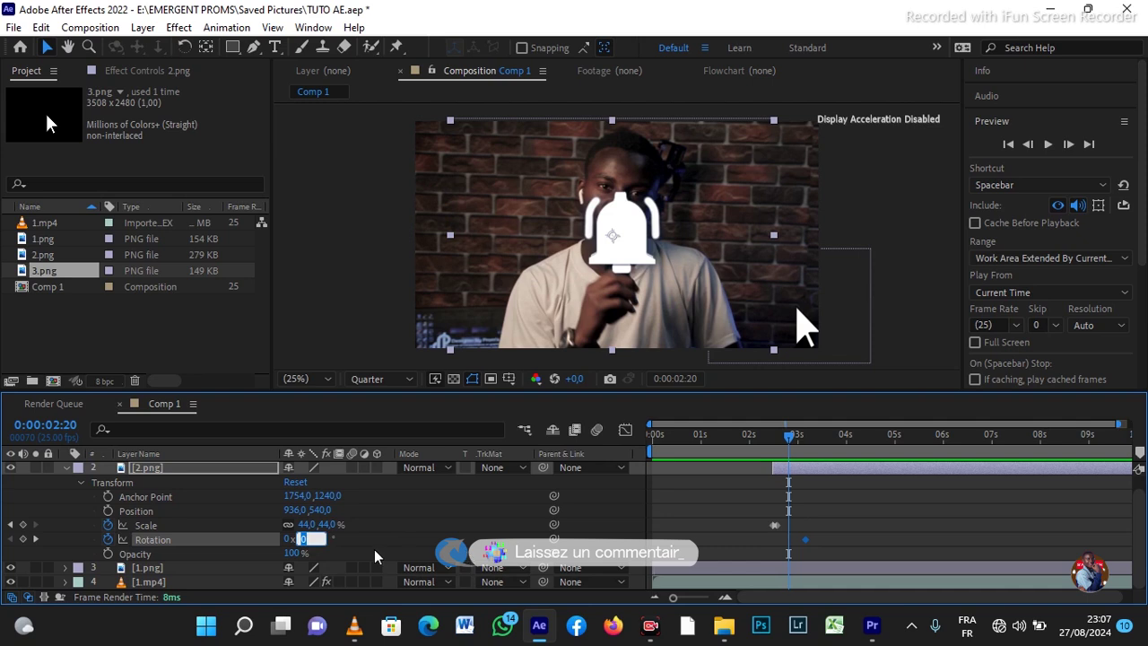
type("5")
key("Return")
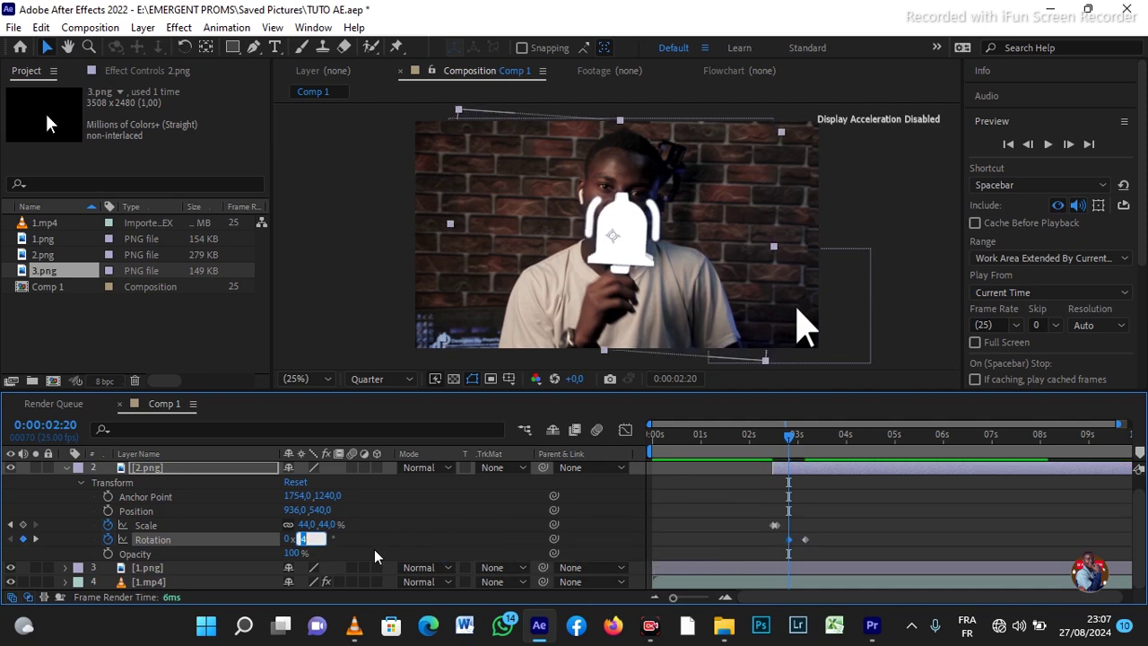
type("7")
key("Return")
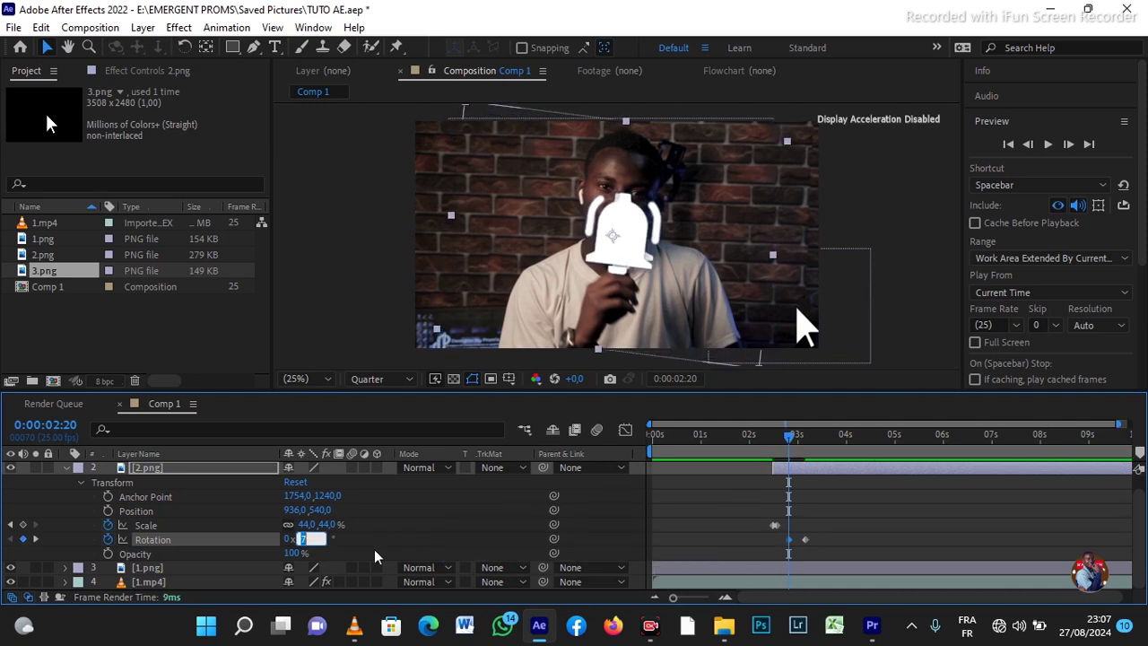
left_click(403, 531)
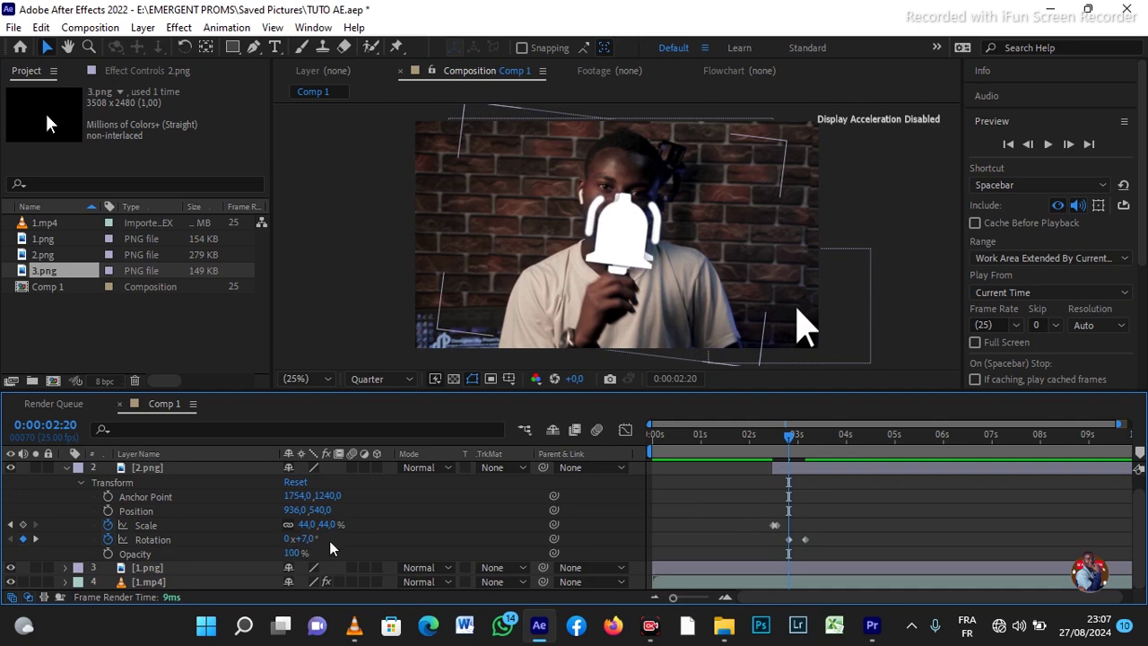
- Swing the 2.png bell the other way with a -6° Rotation keyframe at 0:00:02:22
left_click_drag(791, 437, 794, 439)
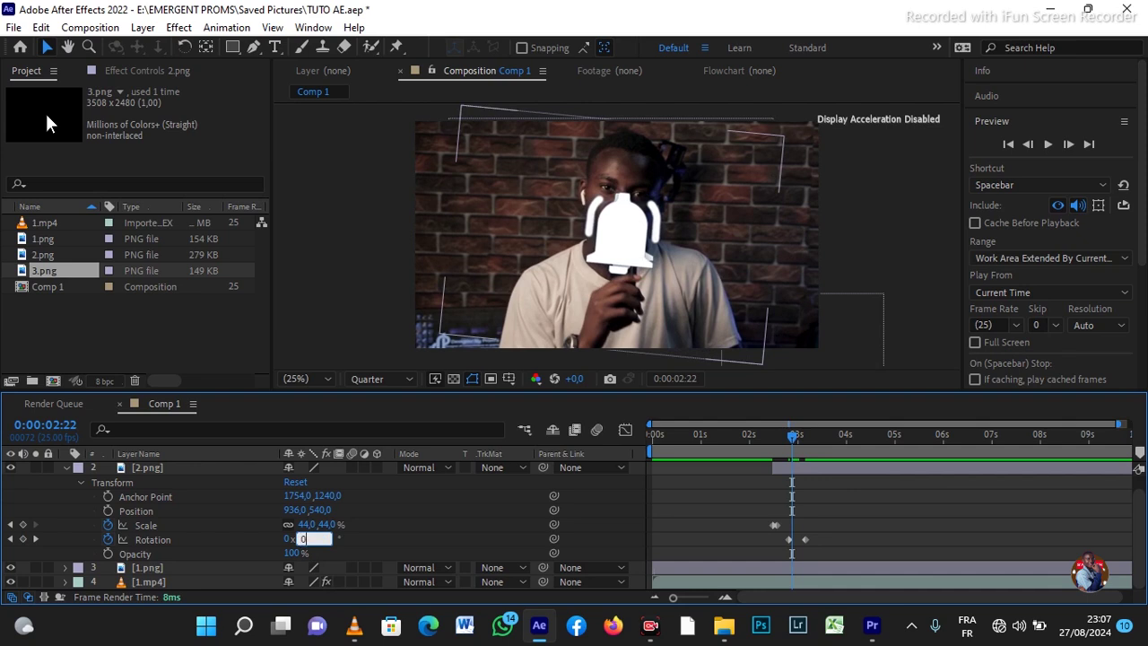
key("Return")
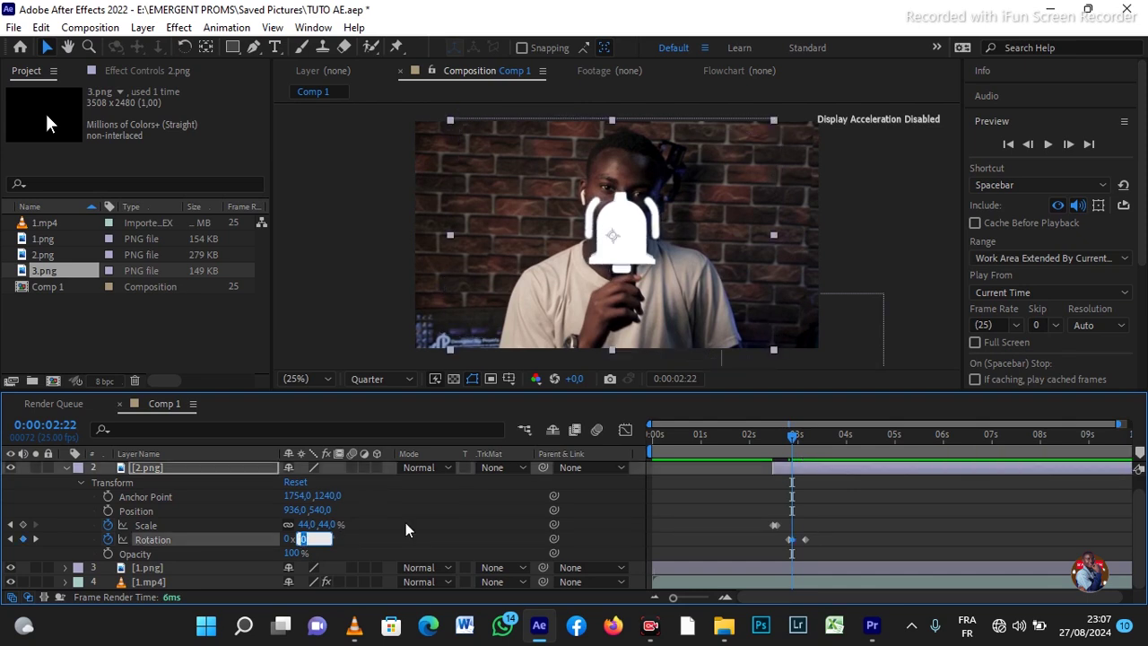
key("Down")
key("Down")
key("Down")
key("Down")
key("Down")
key("Down")
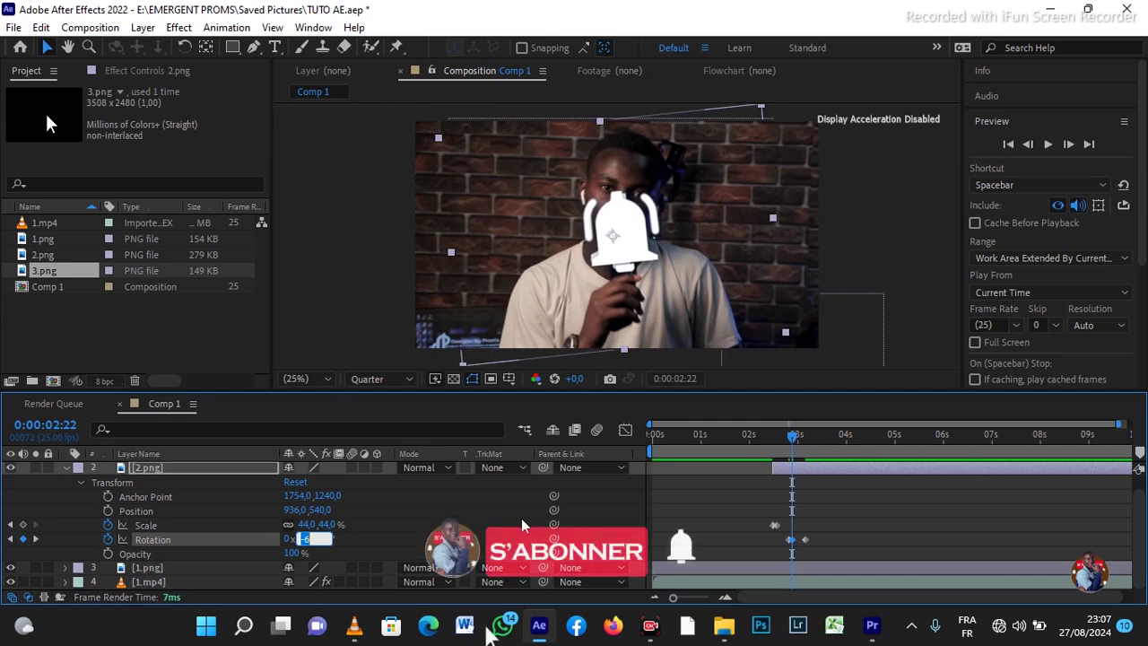
- Swing the 2.png bell back with a Rotation keyframe of about 5.7° at 0:00:02:24
left_click(796, 448)
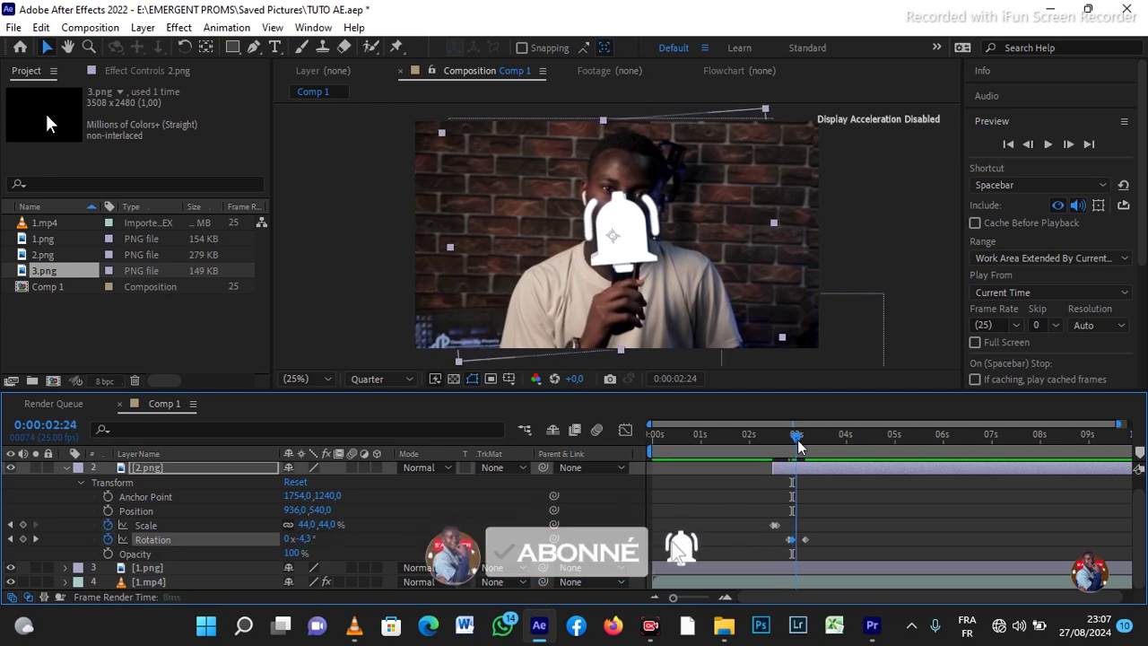
left_click_drag(795, 443, 796, 443)
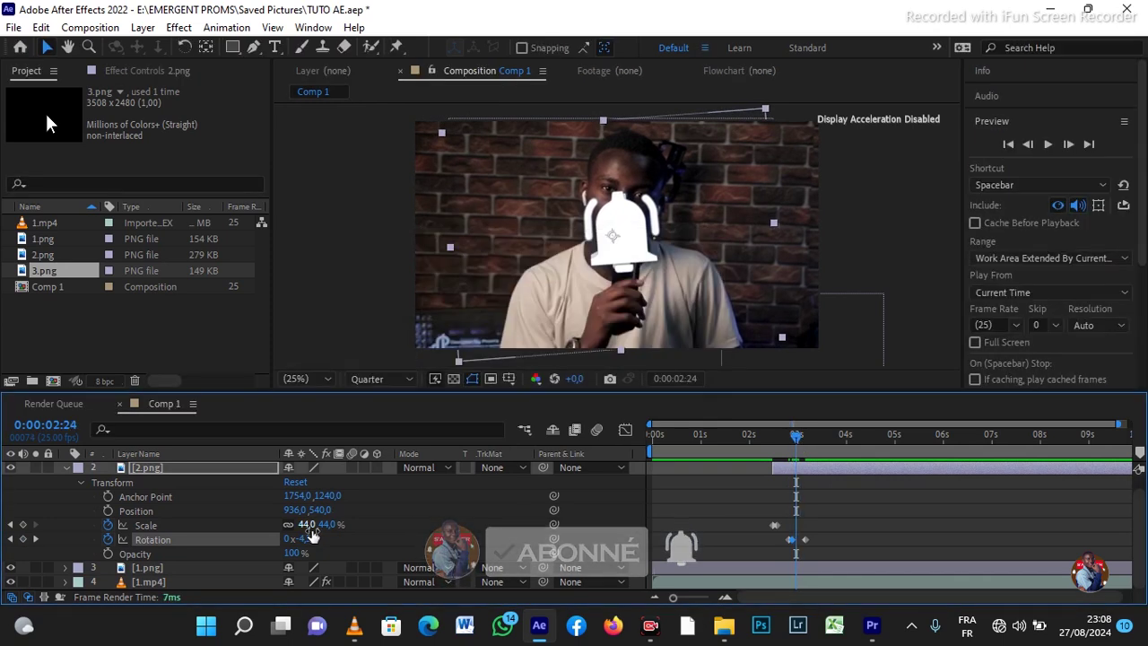
left_click(308, 538)
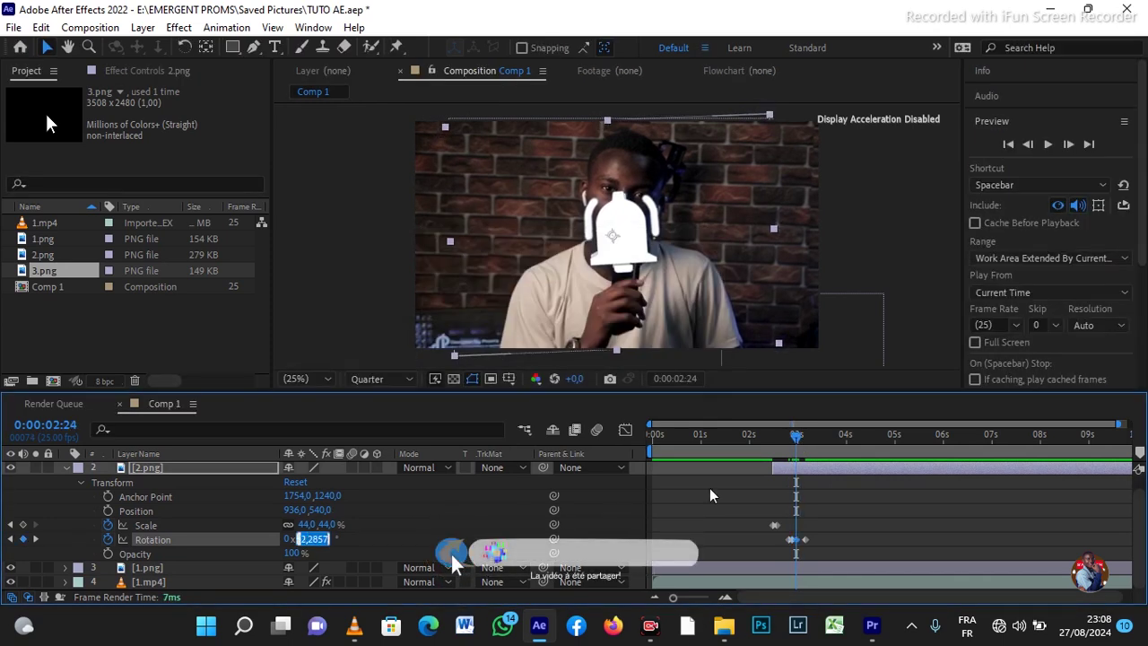
key("Up")
key("Up")
key("Up")
key("Up")
key("Up")
key("Up")
key("Up")
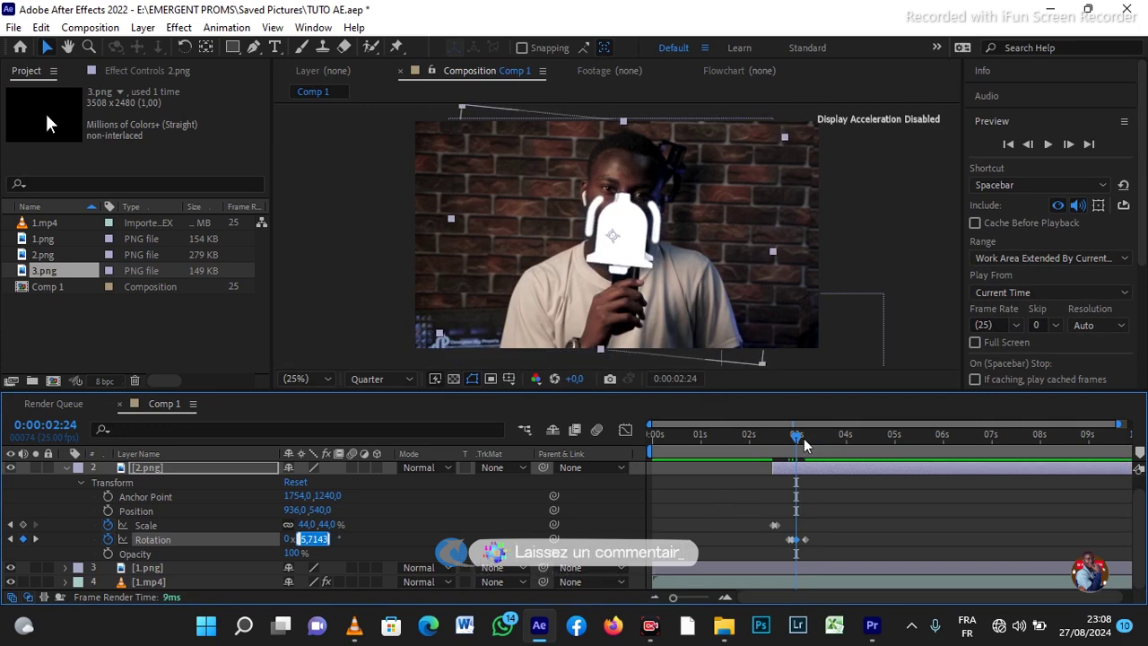
- Try a -11.6° Rotation keyframe on 2.png at 0:00:03:01, and delete the Rotation keyframes at 0:00:03:01 and 0:00:03:04
left_click_drag(796, 437, 799, 441)
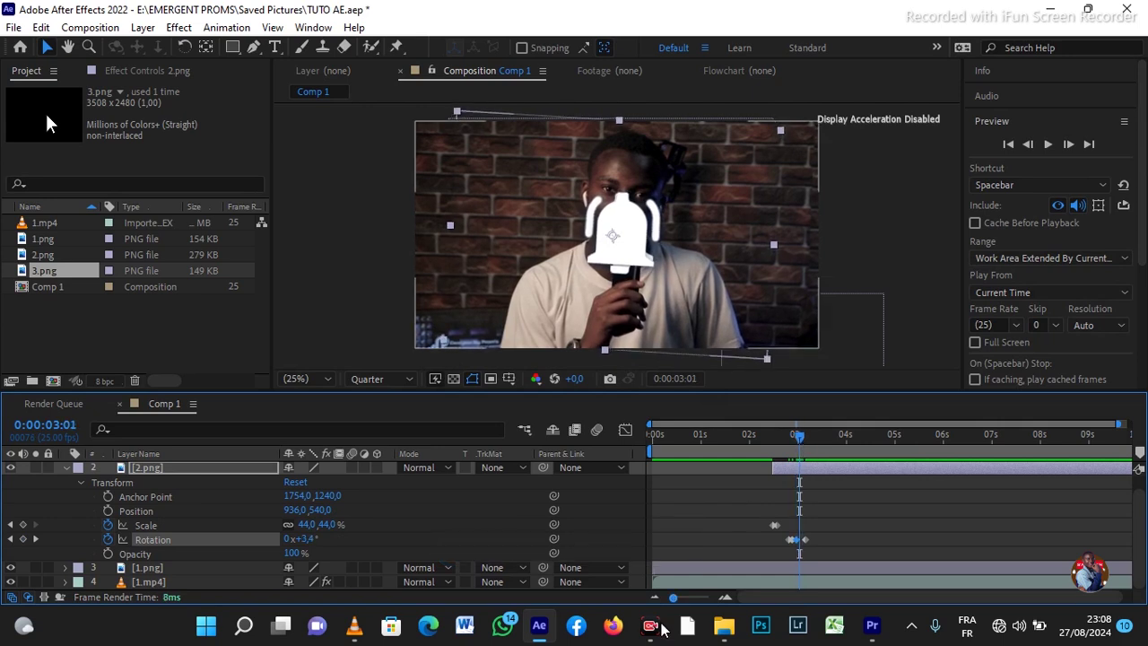
left_click_drag(674, 601, 706, 604)
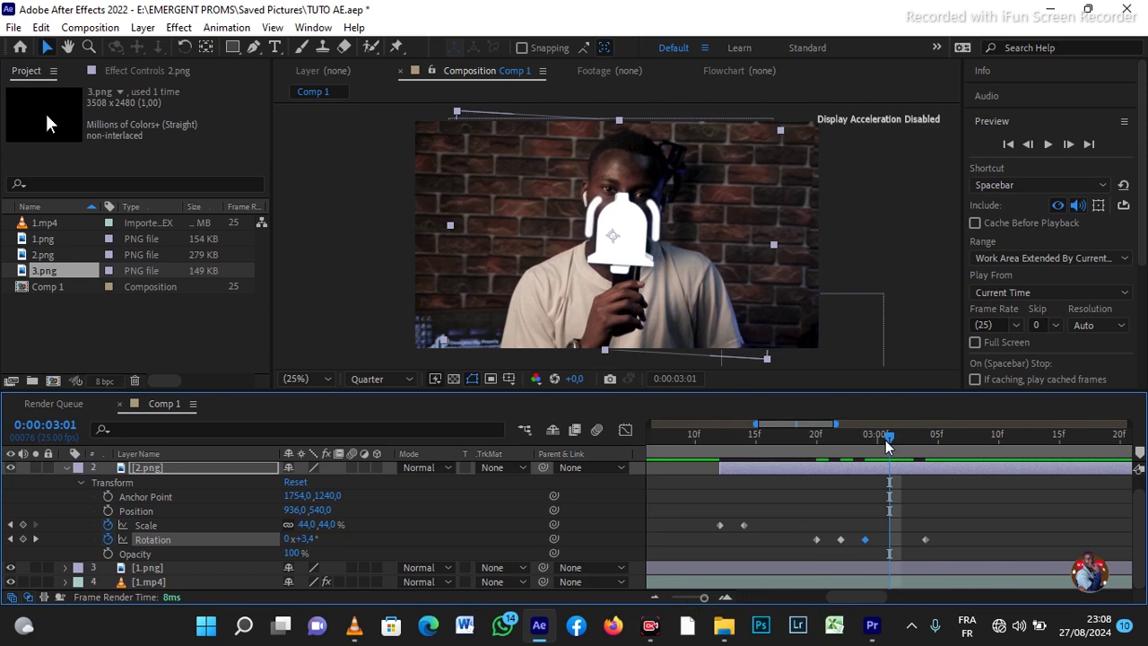
mouse_move(308, 539)
left_mouse_down()
mouse_move(323, 539)
mouse_move(301, 539)
left_mouse_up()
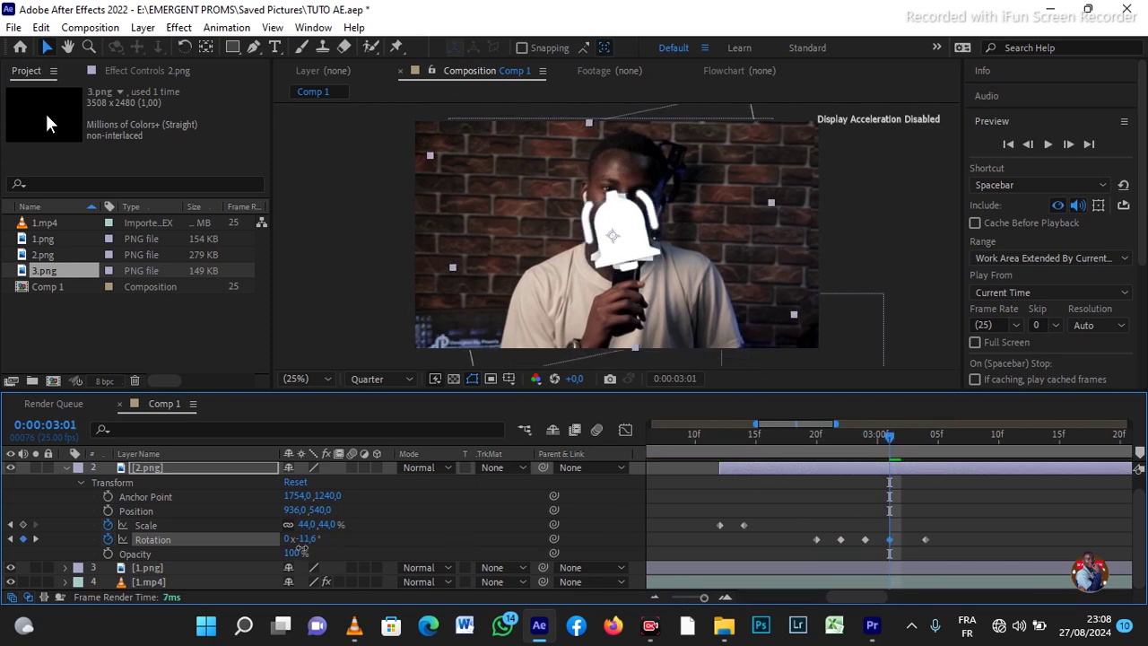
left_click_drag(887, 444, 926, 540)
key("Delete")
- Continue the 2.png bell's swing with Rotation keyframes every two frames from 0:00:03:01 to 0:00:03:09, ending at about -8.3°
left_click_drag(858, 453, 888, 448)
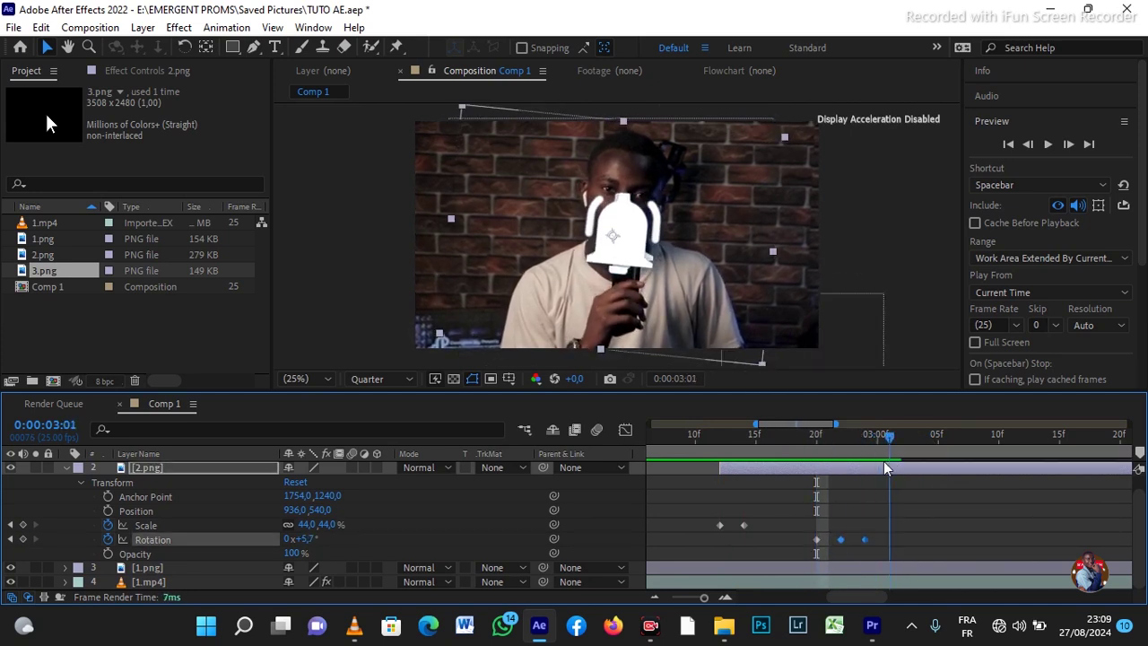
left_click_drag(302, 539, 242, 539)
left_click(911, 447)
left_click(934, 449)
left_click(962, 448)
left_click(985, 447)
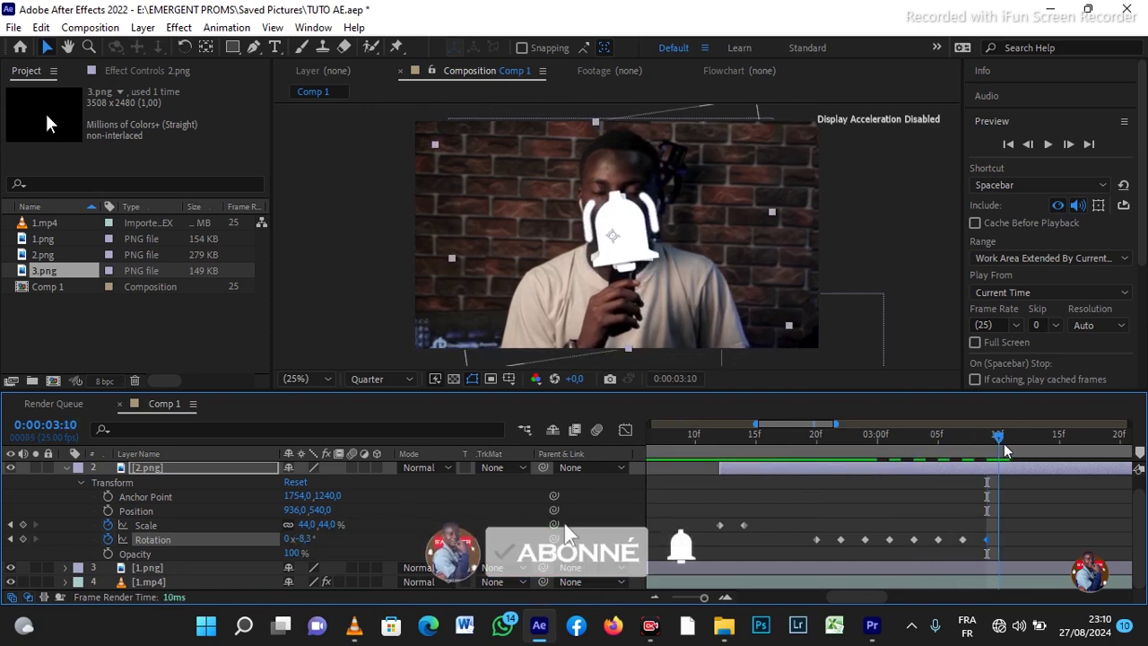
- Bring the 2.png bell to rest with a 0° Rotation keyframe at 0:00:03:11
left_click(1009, 447)
left_click(307, 539)
type("0")
key("Return")
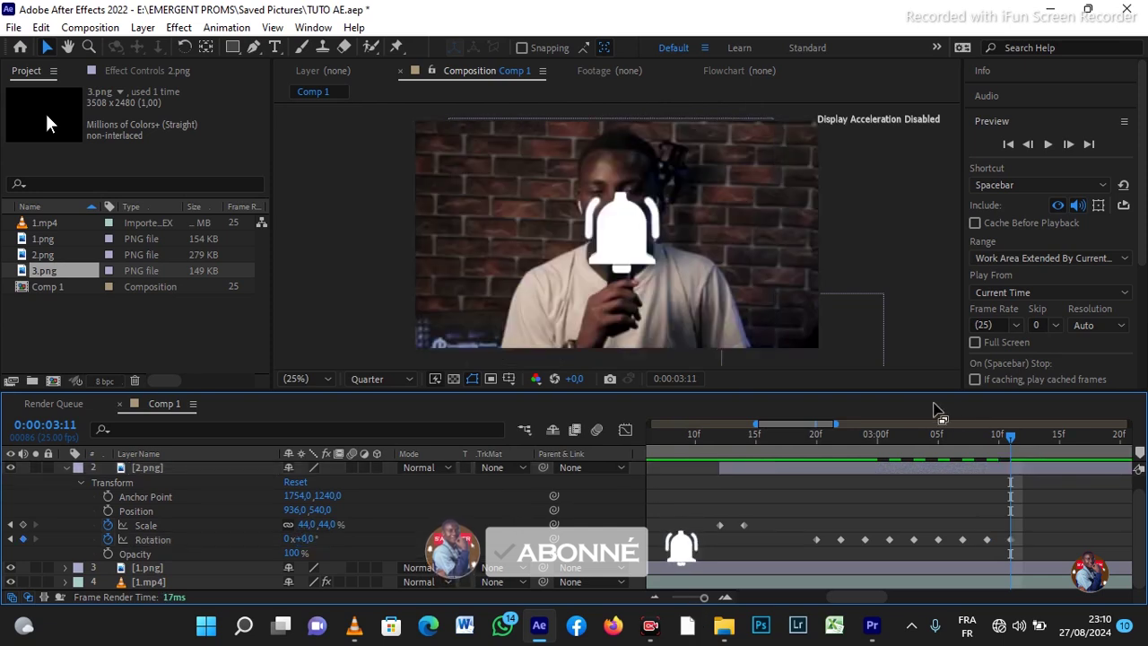
- Preview the bell's ringing animation from 0:00:02:12
key("Caps_Lock")
left_click(744, 435)
left_click(719, 463)
key("Caps_Lock")
key("space")
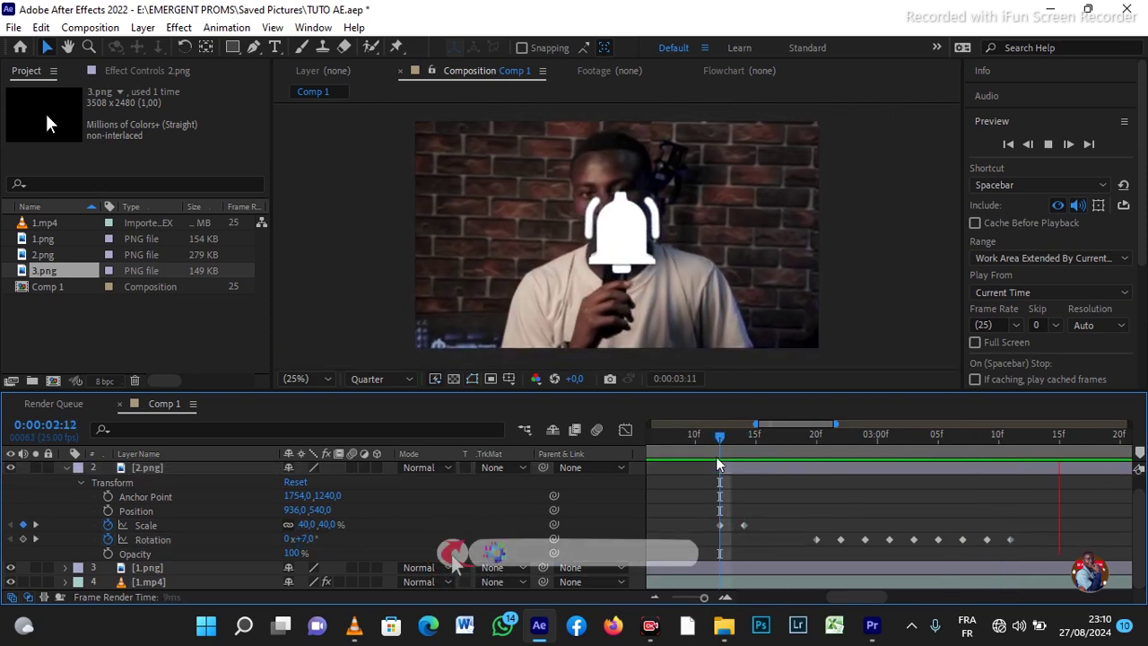
- Collapse the 2.png layer's properties and preview the whole composition from the start
left_click(66, 468)
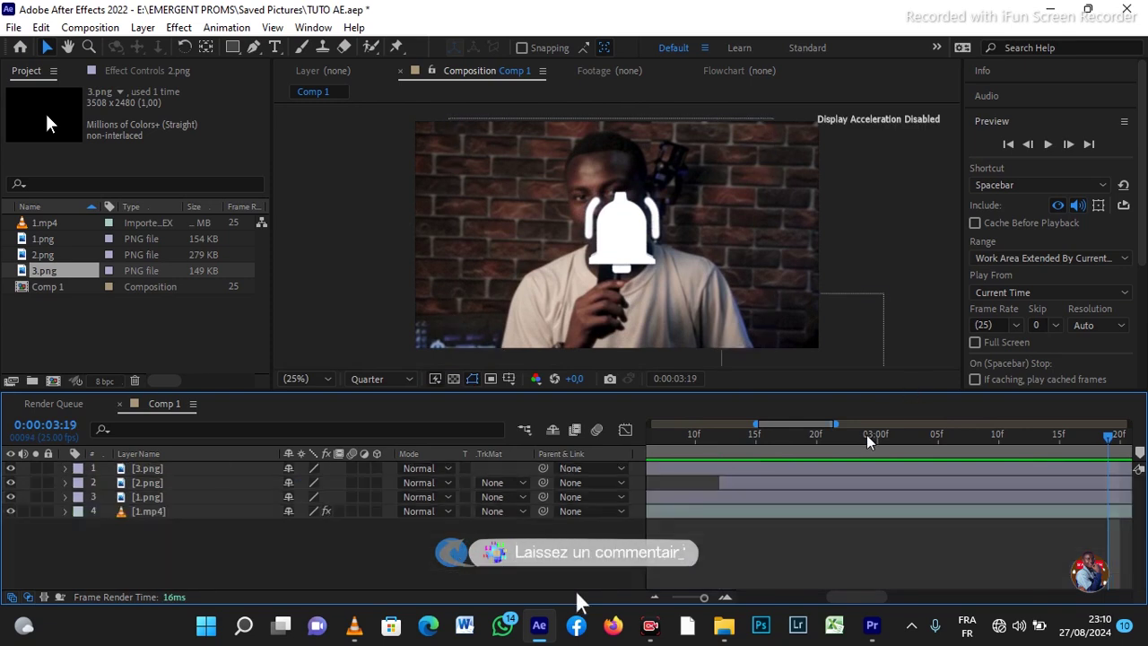
left_click(682, 436)
key("Home")
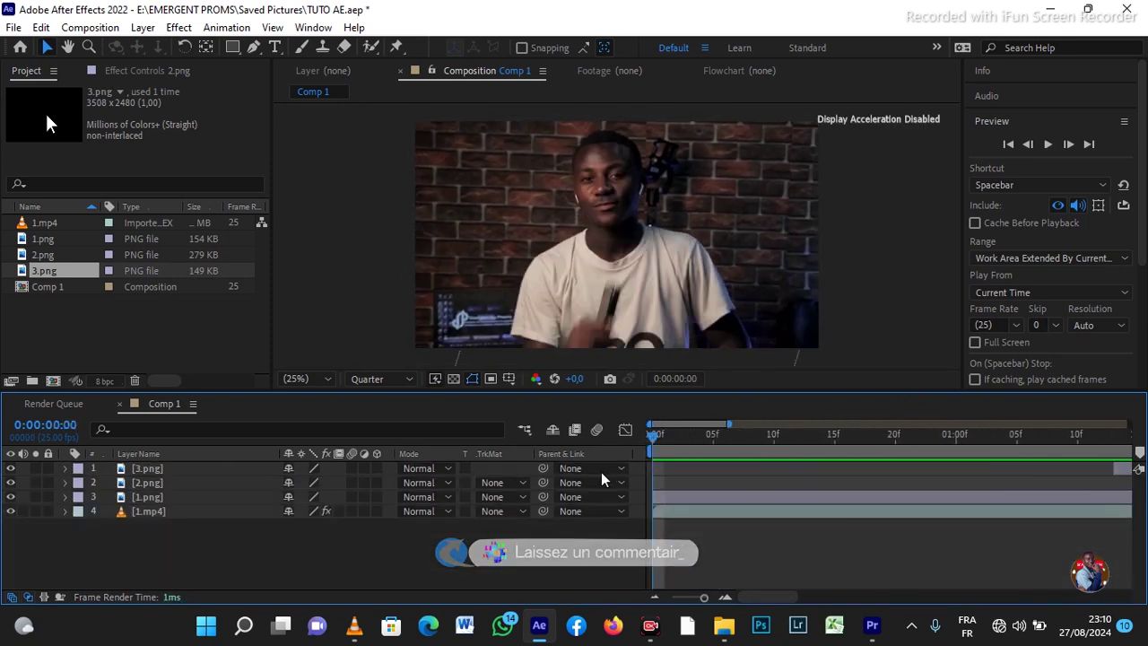
left_click_drag(703, 598, 671, 602)
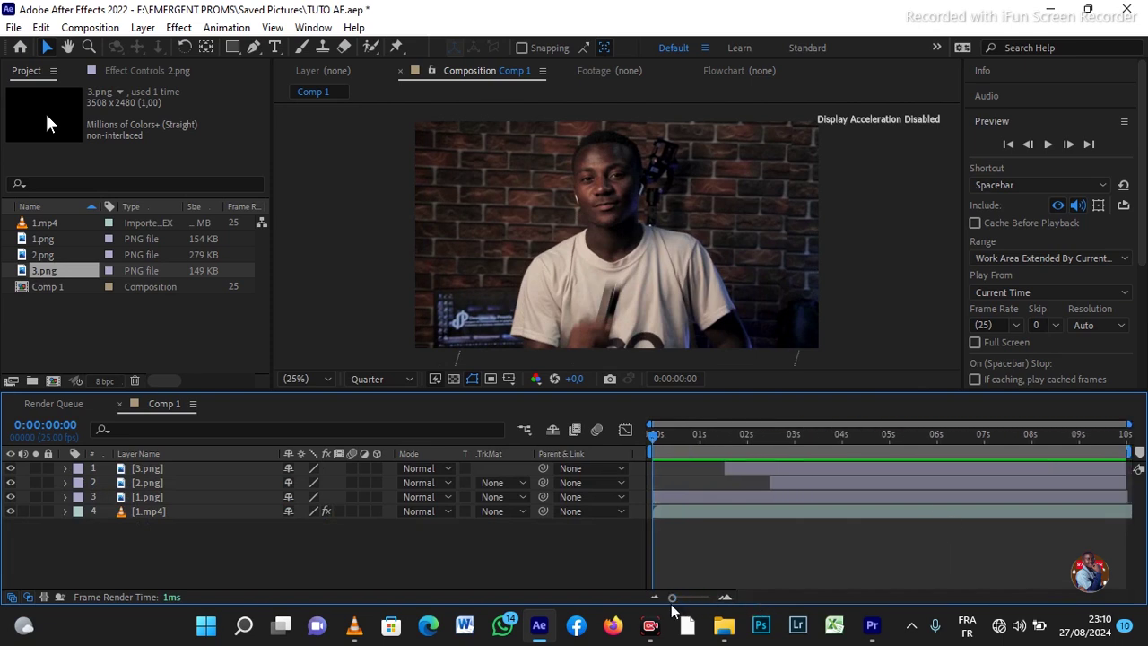
key("space")
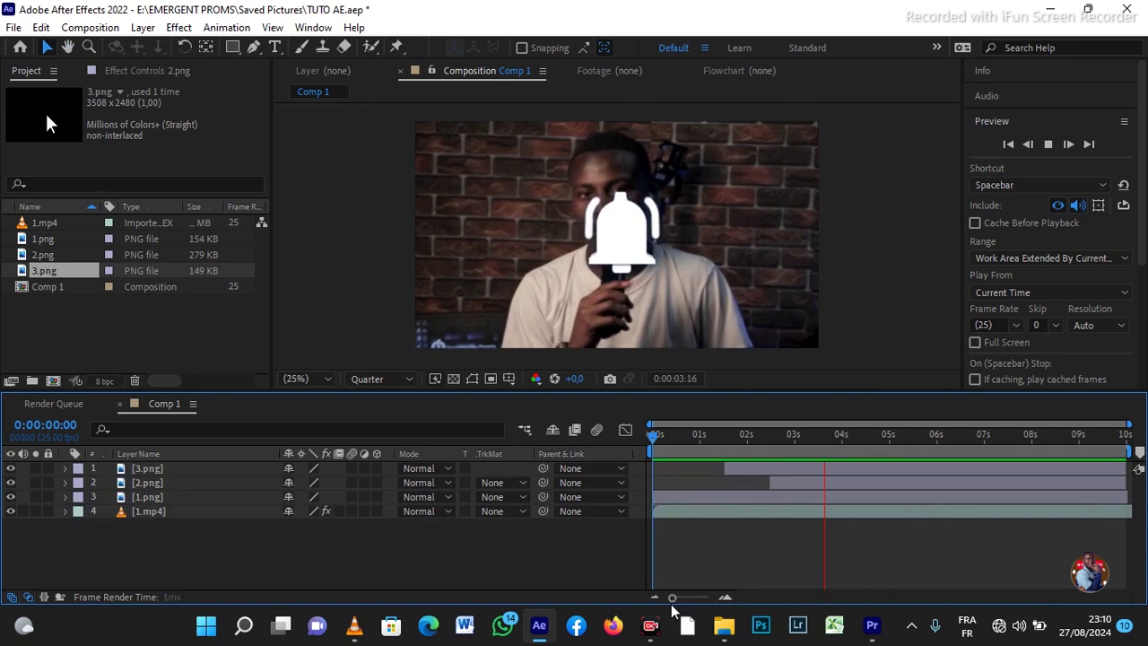
- Trim the start of the 2.png layer to 0:00:02:14
left_click(684, 460)
left_click_drag(681, 435, 773, 467)
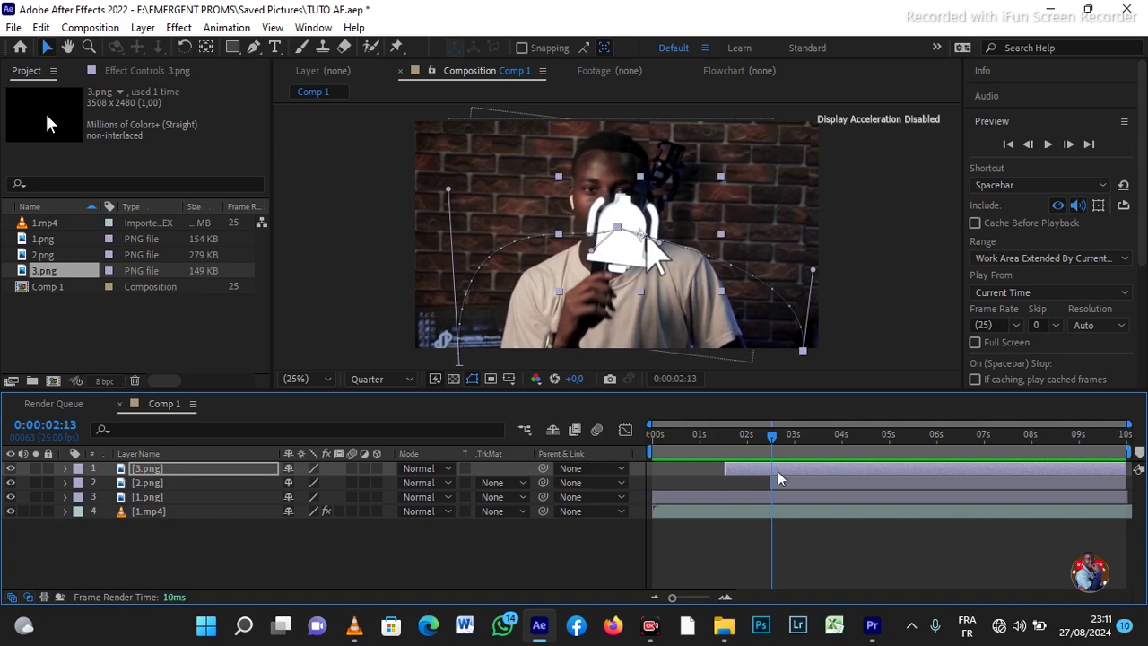
left_click(776, 482)
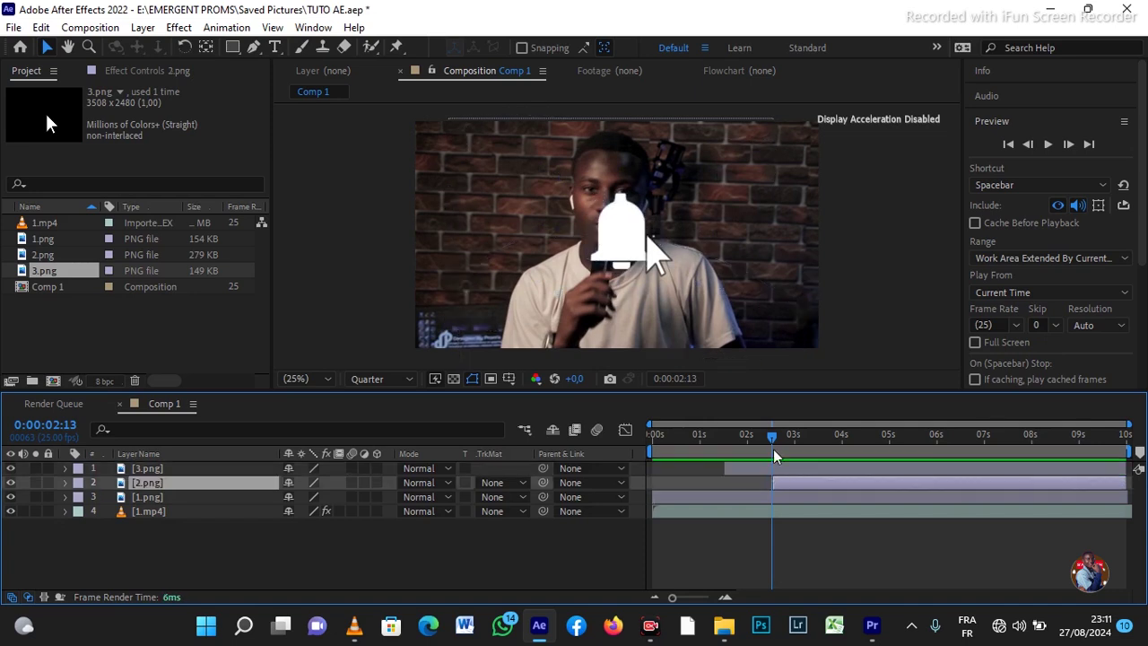
left_click_drag(773, 435, 776, 439)
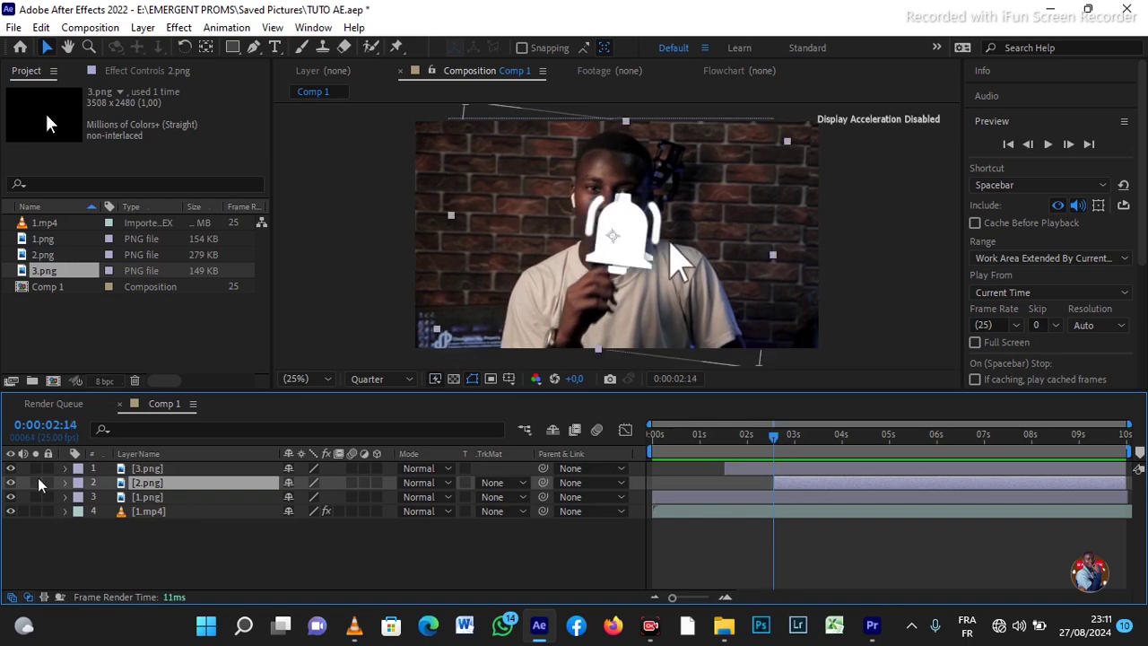
- Add a 0° Rotation keyframe to the 2.png layer at 0:00:02:16, before the swing begins
left_click(63, 484)
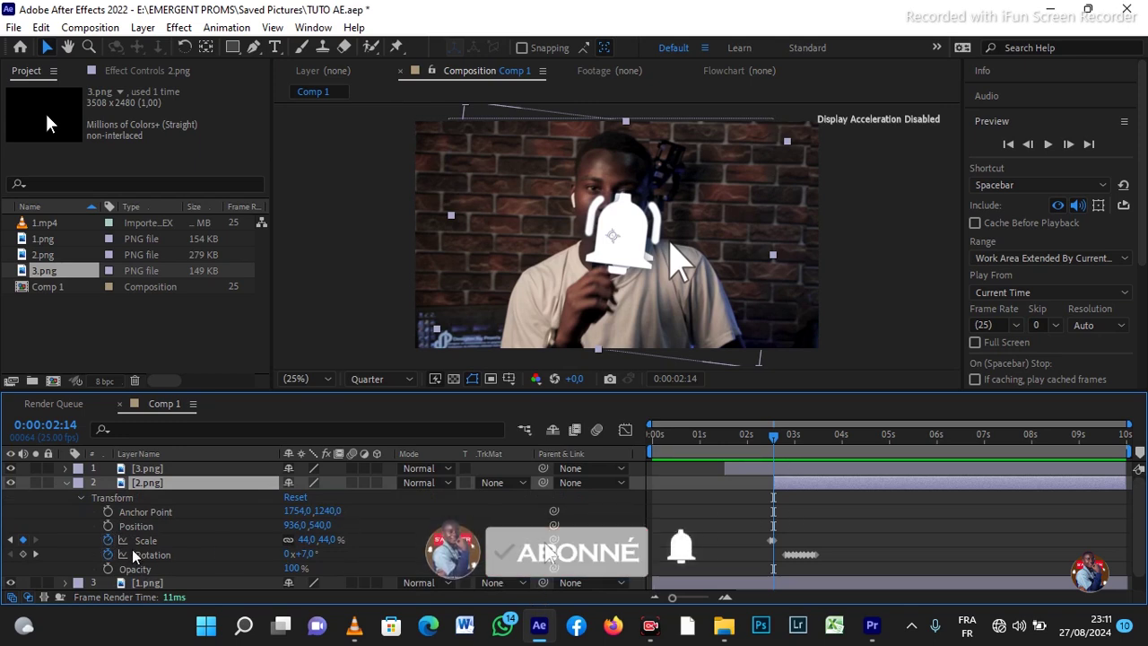
left_click_drag(672, 597, 706, 597)
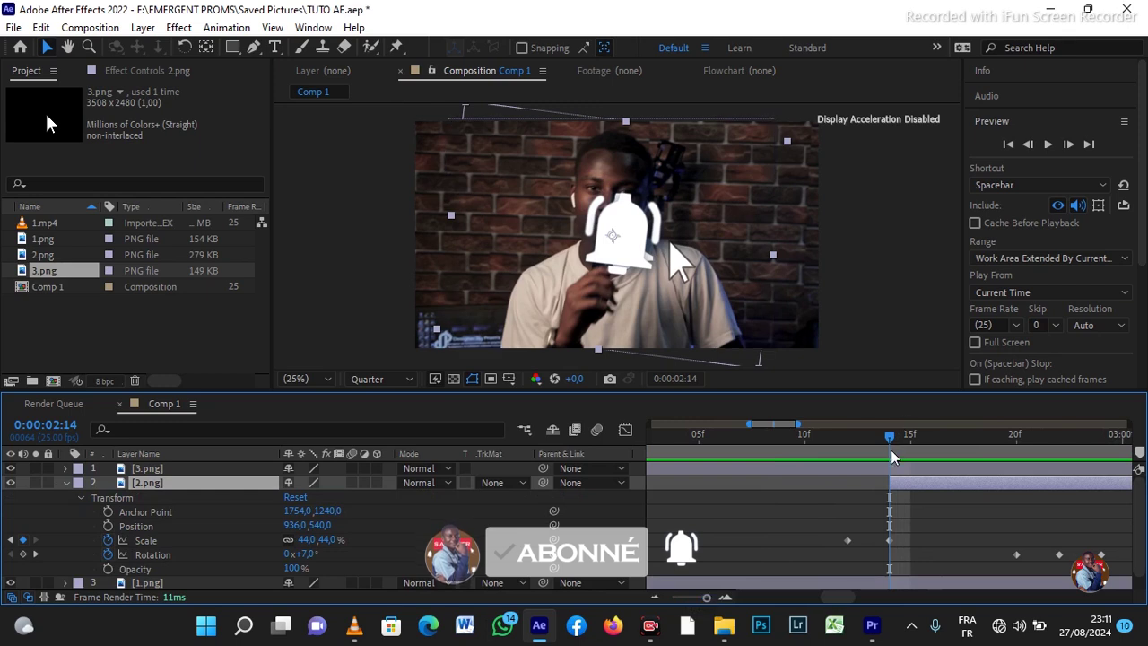
left_click_drag(890, 438, 930, 448)
left_click(306, 555)
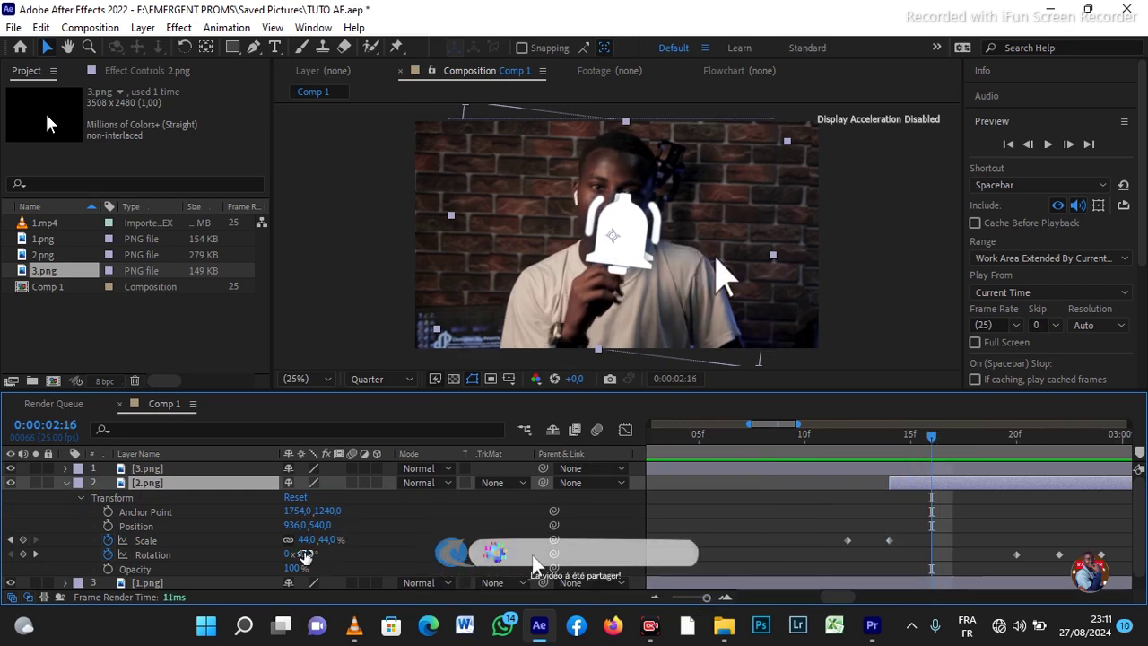
type("0")
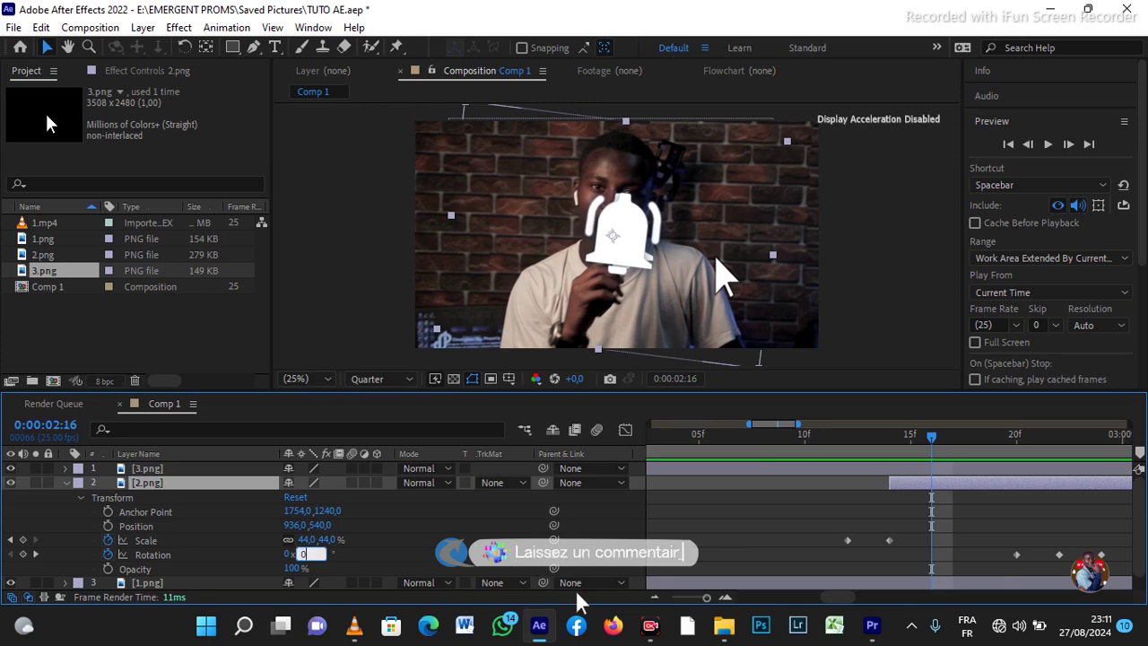
key("Return")
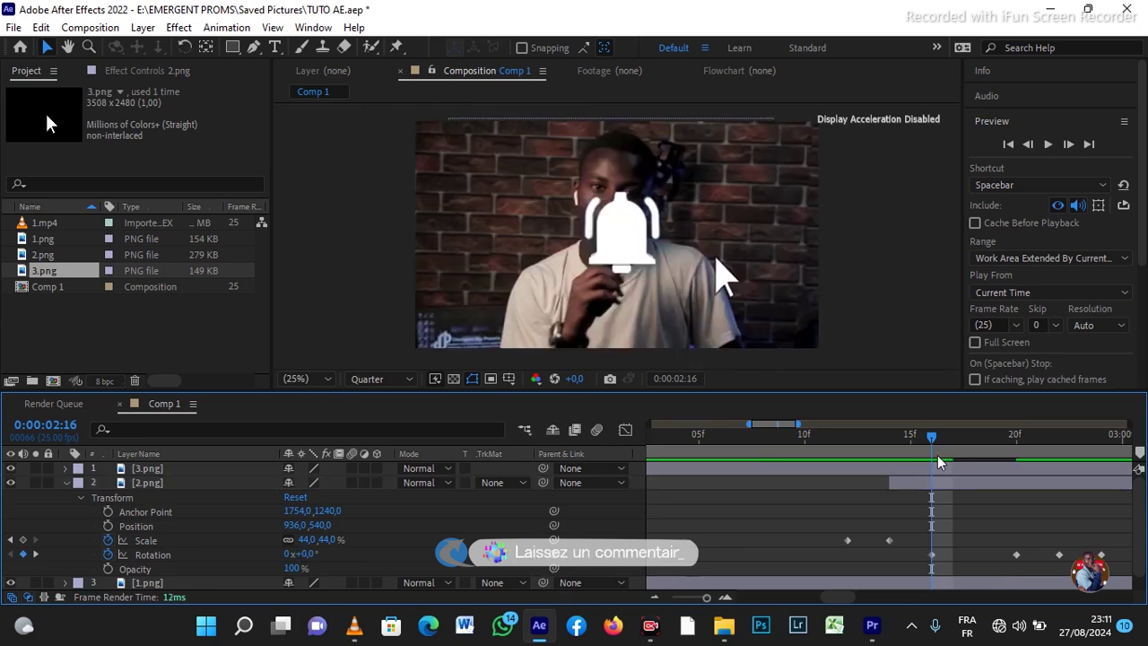
- Collapse the 2.png layer's properties and play the composition from the start twice to check the corrected bell animation
key("Caps_Lock")
left_click_drag(915, 441, 812, 454)
key("Caps_Lock")
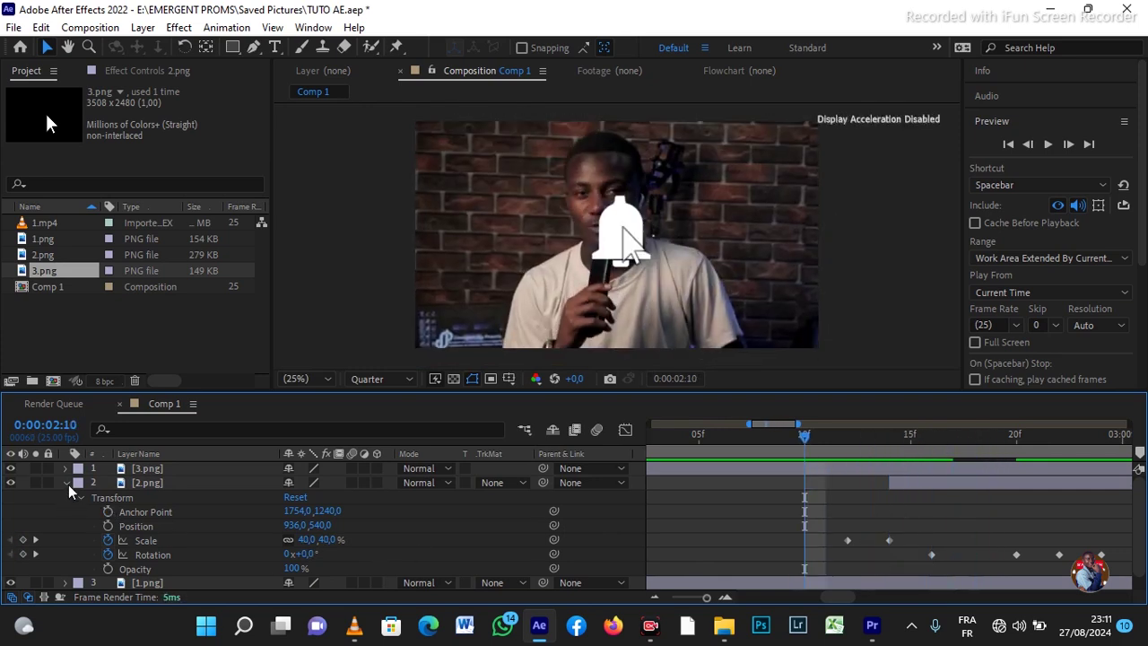
left_click(66, 482)
left_click_drag(811, 446, 464, 485)
key("space")
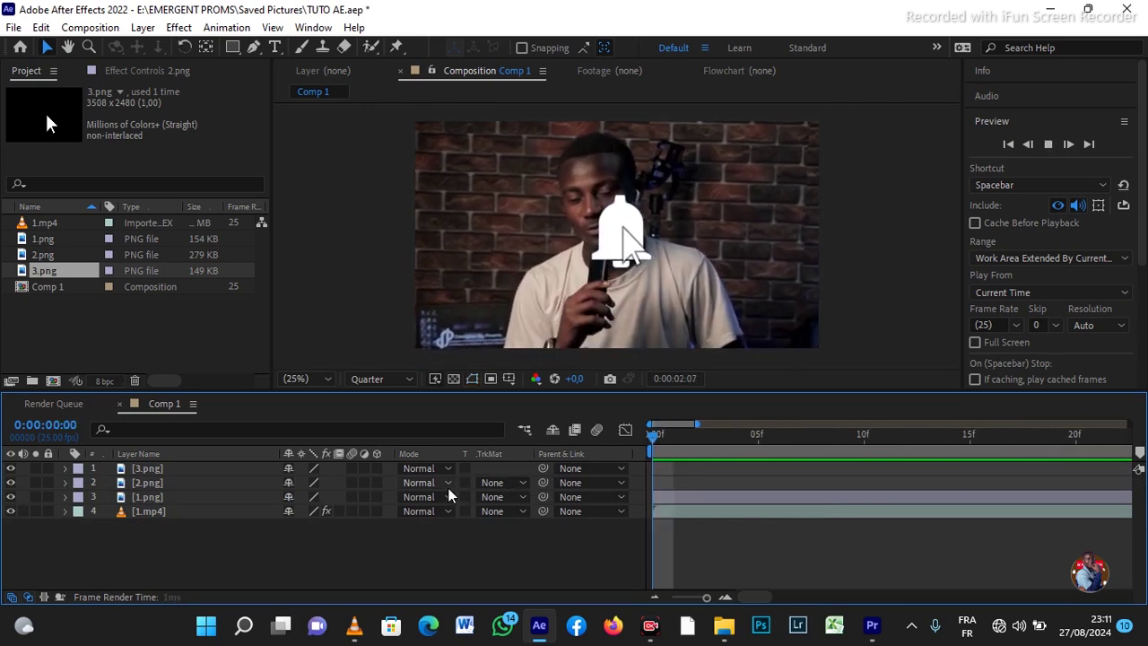
key("space")
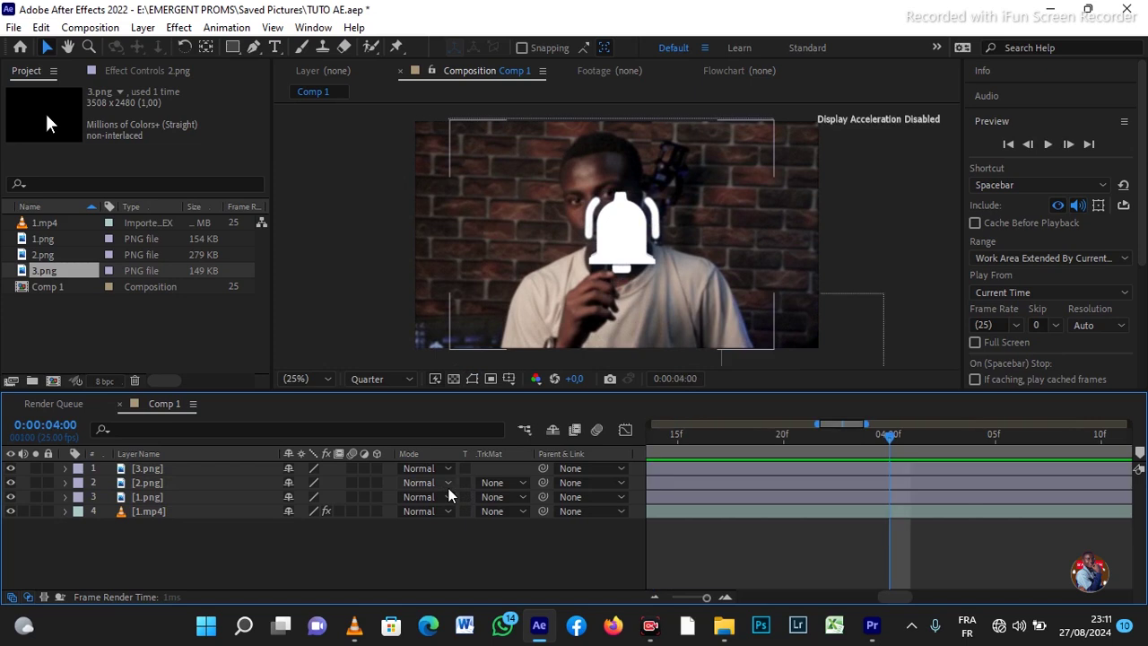
left_click_drag(890, 434, 508, 464)
key("space")
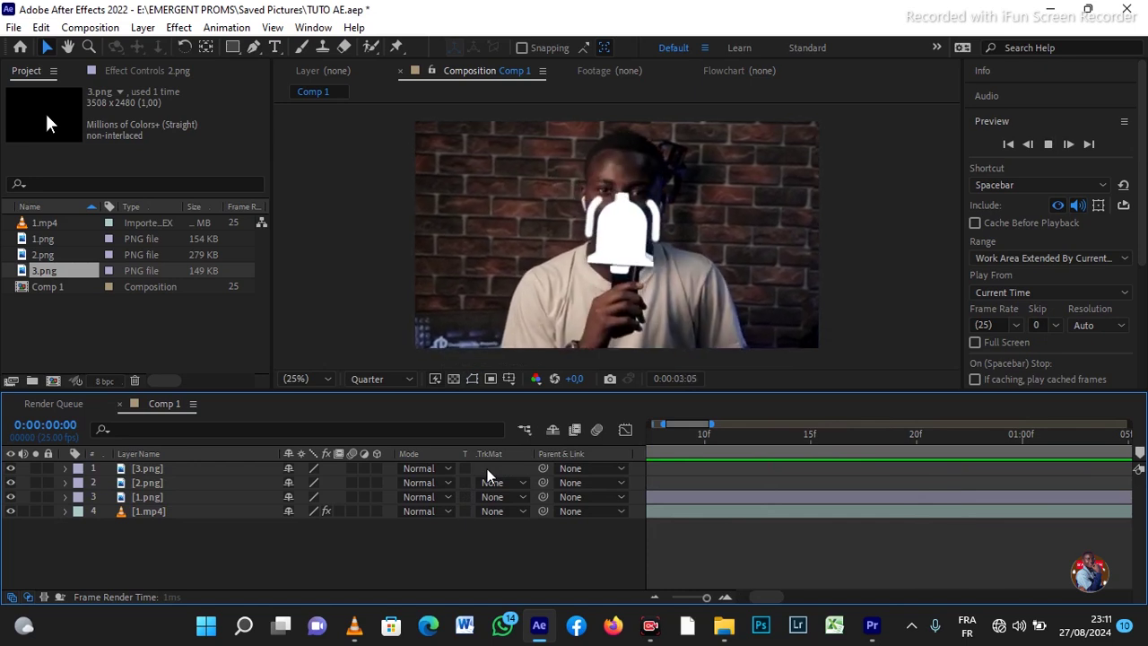
key("space")
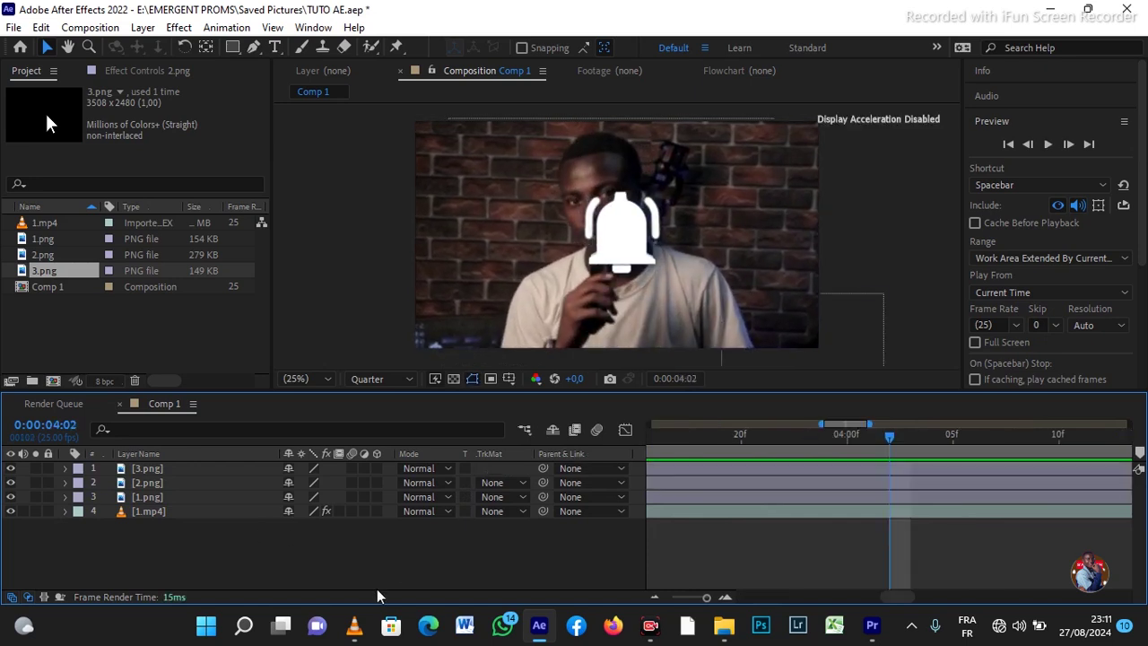
- Switch to VLC and view the reference bell animation video in full screen
left_click(354, 625)
double_click(568, 400)
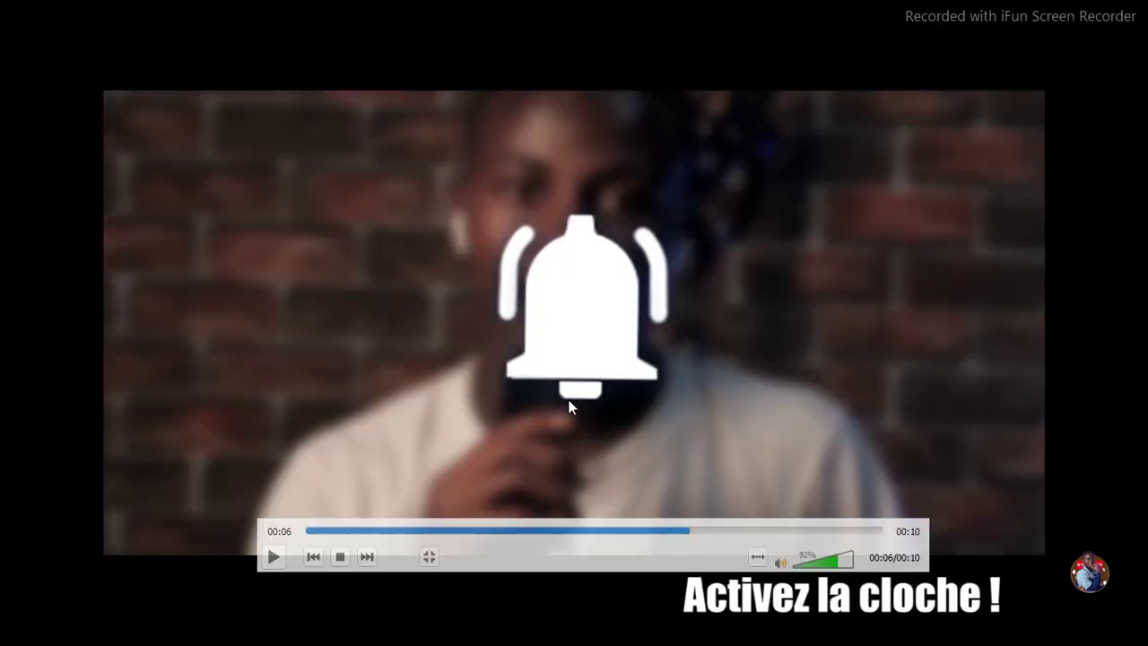